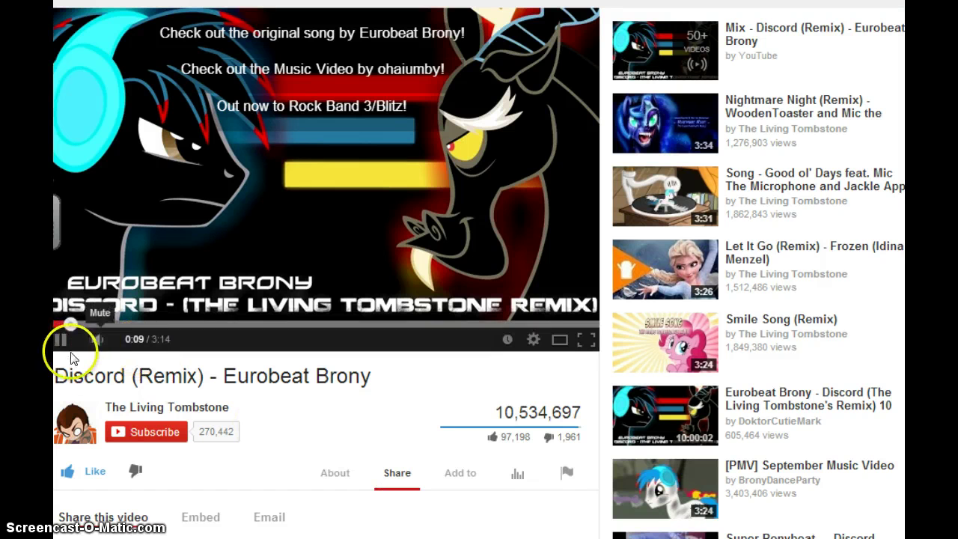
Switch to the blank SMART Notebook page and draw the animal's left-facing head profile with forehead, pointed muzzle and curved jaw
{"action": "left_click", "coordinate": [517, 473]}
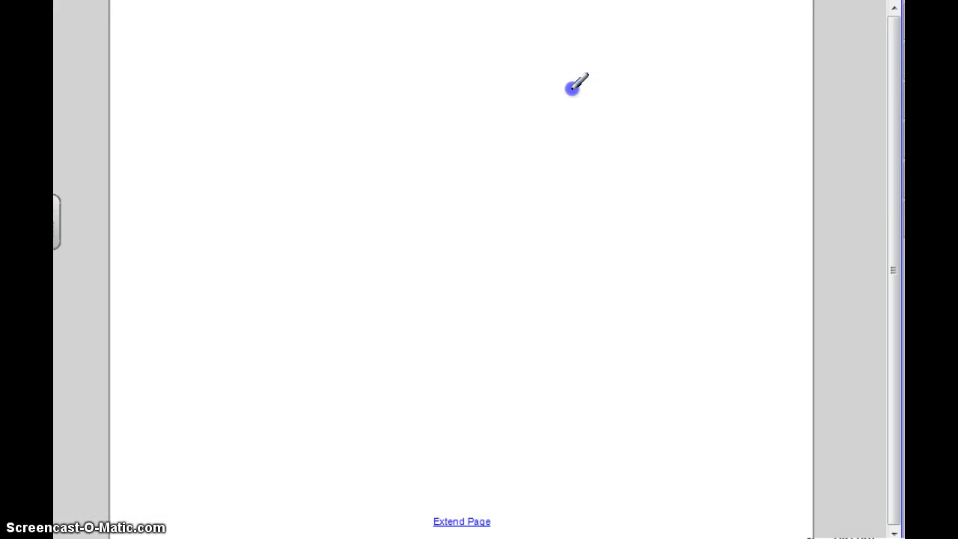
{"action": "mouse_move", "coordinate": [572, 89]}
{"action": "left_mouse_down"}
{"action": "mouse_move", "coordinate": [546, 97]}
{"action": "mouse_move", "coordinate": [501, 208]}
{"action": "mouse_move", "coordinate": [475, 225]}
{"action": "mouse_move", "coordinate": [494, 292]}
{"action": "mouse_move", "coordinate": [552, 333]}
{"action": "left_mouse_up"}
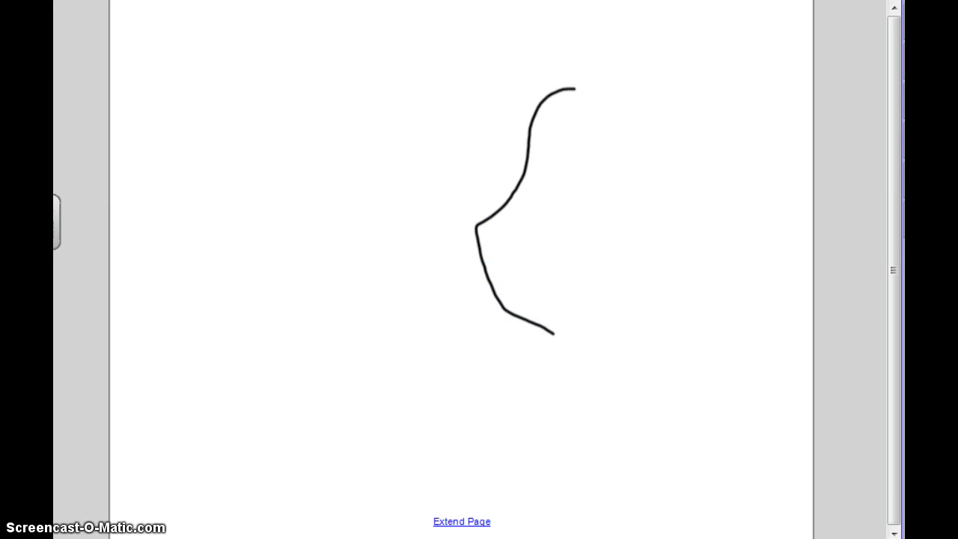
{"action": "mouse_move", "coordinate": [533, 212]}
{"action": "left_mouse_down"}
{"action": "mouse_move", "coordinate": [552, 332]}
{"action": "mouse_move", "coordinate": [568, 344]}
{"action": "mouse_move", "coordinate": [527, 321]}
{"action": "left_mouse_up"}
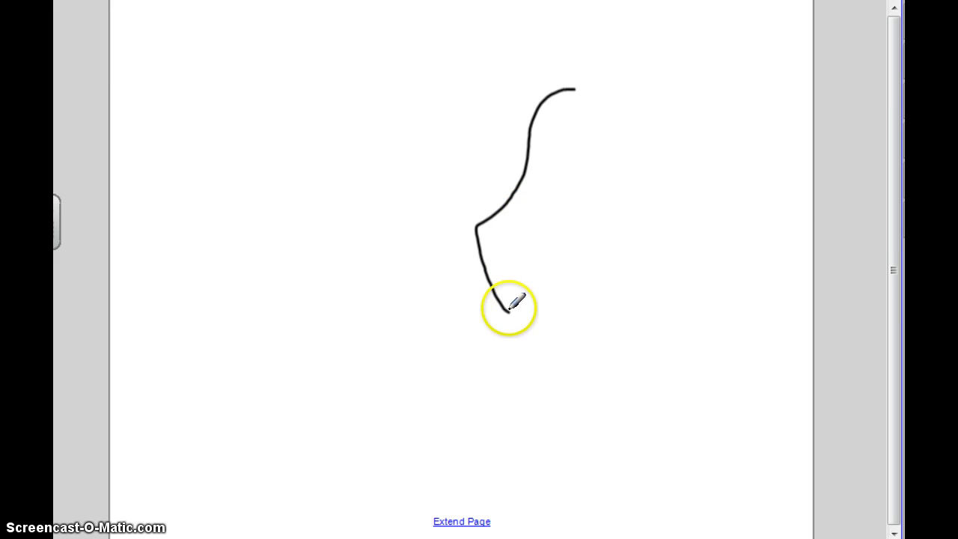
{"action": "mouse_move", "coordinate": [507, 307]}
{"action": "left_mouse_down"}
{"action": "mouse_move", "coordinate": [542, 317]}
{"action": "mouse_move", "coordinate": [629, 277]}
{"action": "left_mouse_up"}
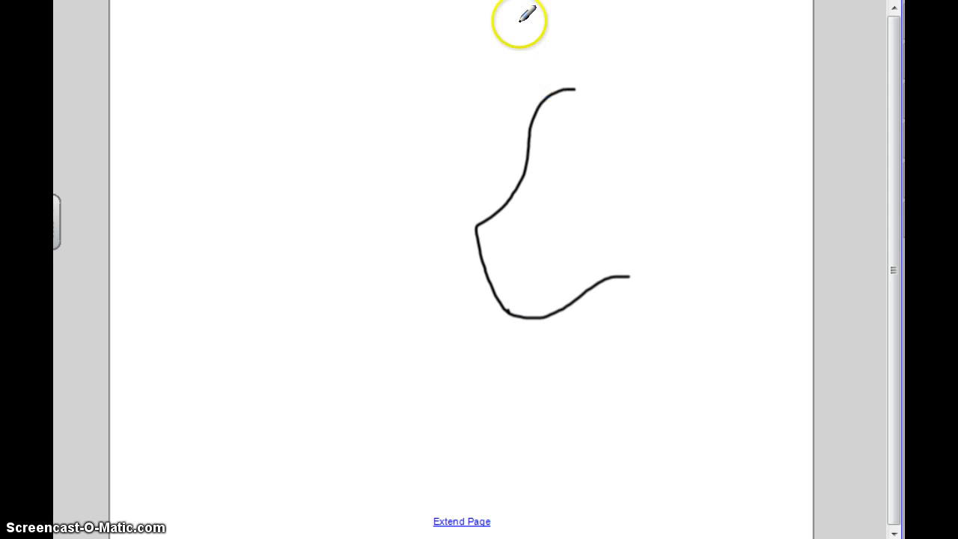
Draw the top of the head into a pointed near ear with jagged inner fur, and add the smaller far ear behind it
{"action": "mouse_move", "coordinate": [569, 88]}
{"action": "left_mouse_down"}
{"action": "mouse_move", "coordinate": [674, 85]}
{"action": "mouse_move", "coordinate": [707, 71]}
{"action": "left_mouse_up"}
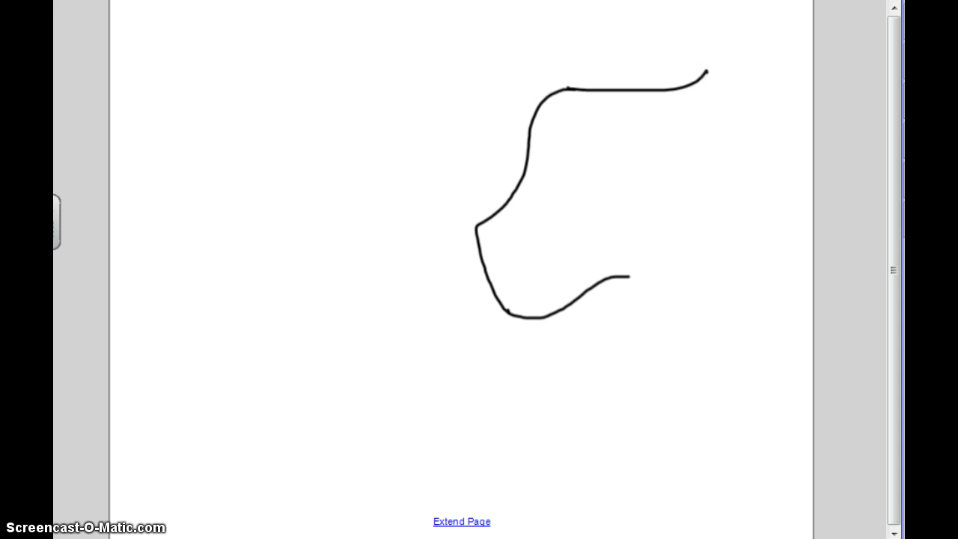
{"action": "key", "text": "ctrl+z"}
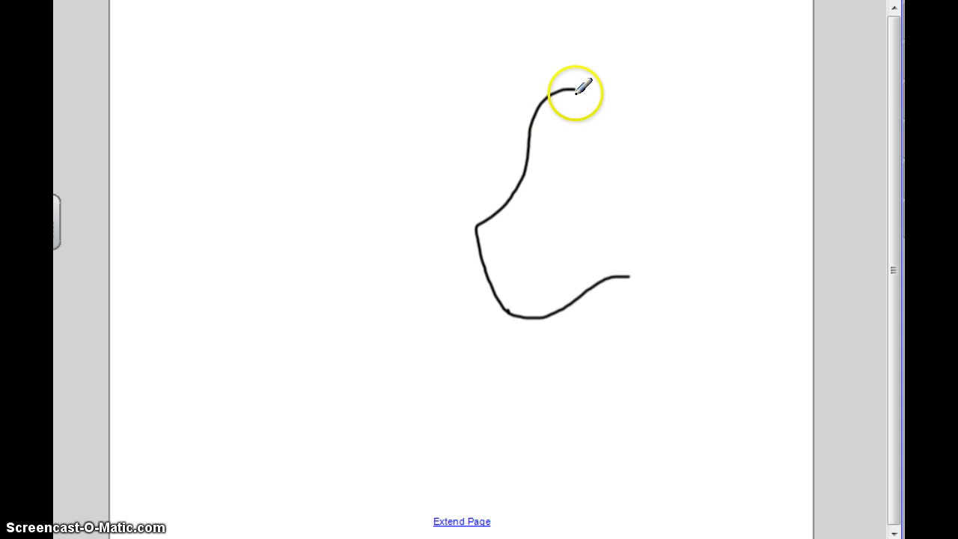
{"action": "mouse_move", "coordinate": [575, 89]}
{"action": "left_mouse_down"}
{"action": "mouse_move", "coordinate": [665, 90]}
{"action": "mouse_move", "coordinate": [734, 69]}
{"action": "mouse_move", "coordinate": [721, 180]}
{"action": "mouse_move", "coordinate": [688, 228]}
{"action": "left_mouse_up"}
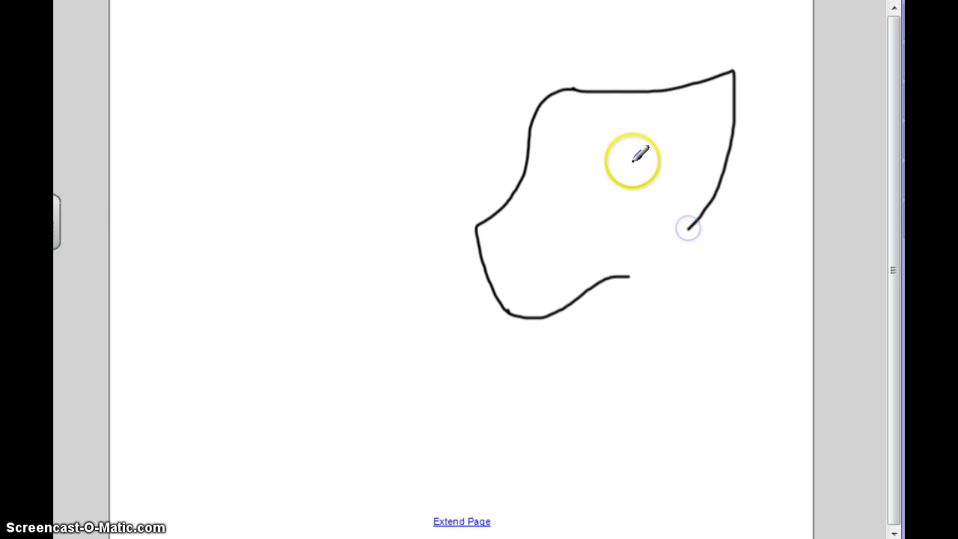
{"action": "mouse_move", "coordinate": [640, 180]}
{"action": "left_mouse_down"}
{"action": "mouse_move", "coordinate": [671, 158]}
{"action": "mouse_move", "coordinate": [675, 187]}
{"action": "mouse_move", "coordinate": [685, 153]}
{"action": "mouse_move", "coordinate": [713, 214]}
{"action": "left_mouse_up"}
{"action": "left_click_drag", "start_coordinate": [640, 179], "coordinate": [696, 103]}
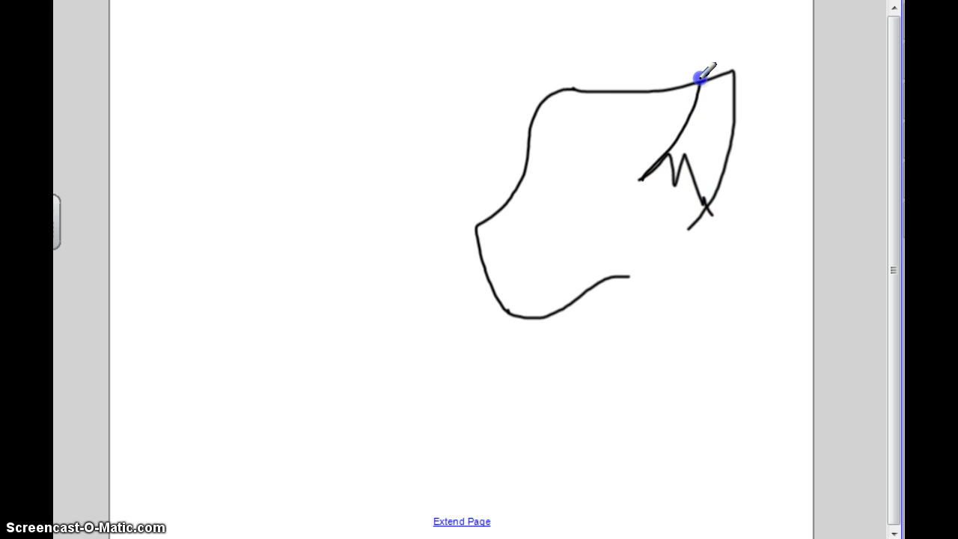
{"action": "mouse_move", "coordinate": [570, 88]}
{"action": "left_mouse_down"}
{"action": "mouse_move", "coordinate": [656, 58]}
{"action": "mouse_move", "coordinate": [682, 39]}
{"action": "mouse_move", "coordinate": [689, 90]}
{"action": "left_mouse_up"}
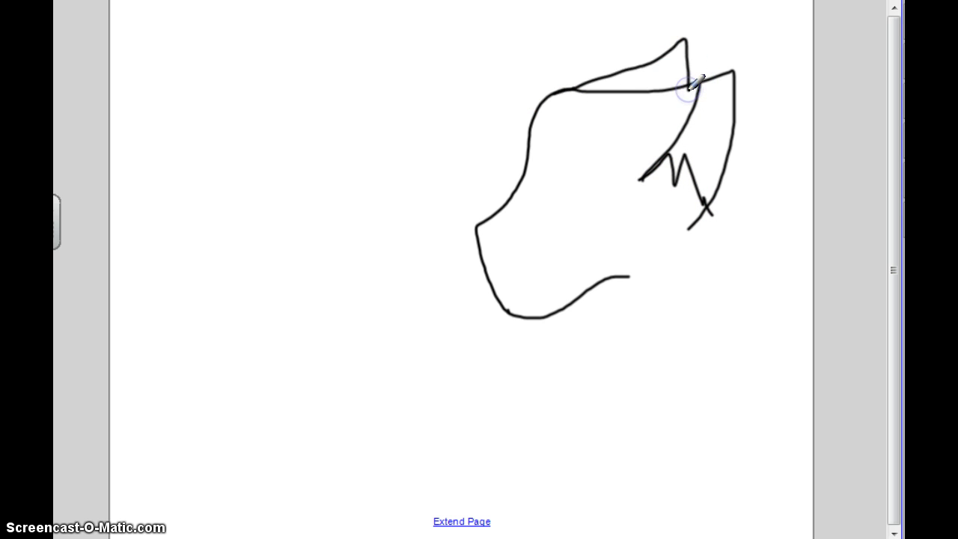
{"action": "left_click_drag", "start_coordinate": [667, 49], "coordinate": [666, 81]}
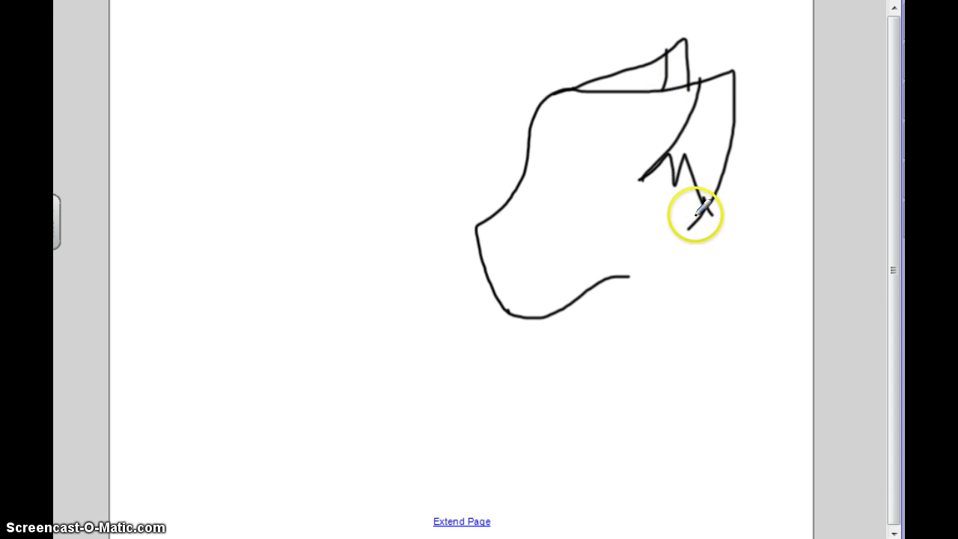
Draw the back of the neck running into the back line, and a jagged furry throat and chest below the jaw
{"action": "mouse_move", "coordinate": [699, 215]}
{"action": "left_mouse_down"}
{"action": "mouse_move", "coordinate": [689, 271]}
{"action": "mouse_move", "coordinate": [681, 264]}
{"action": "mouse_move", "coordinate": [681, 287]}
{"action": "mouse_move", "coordinate": [651, 285]}
{"action": "left_mouse_up"}
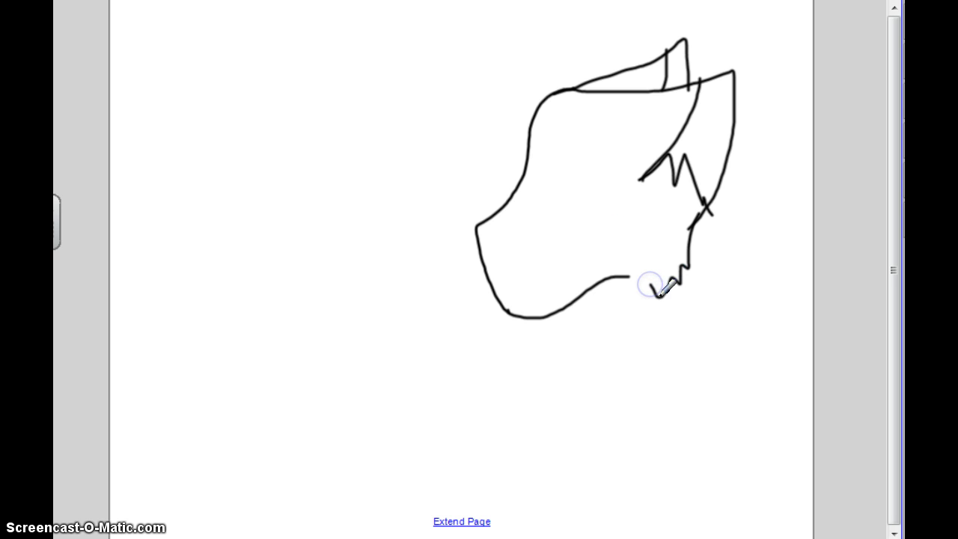
{"action": "key", "text": "ctrl+z"}
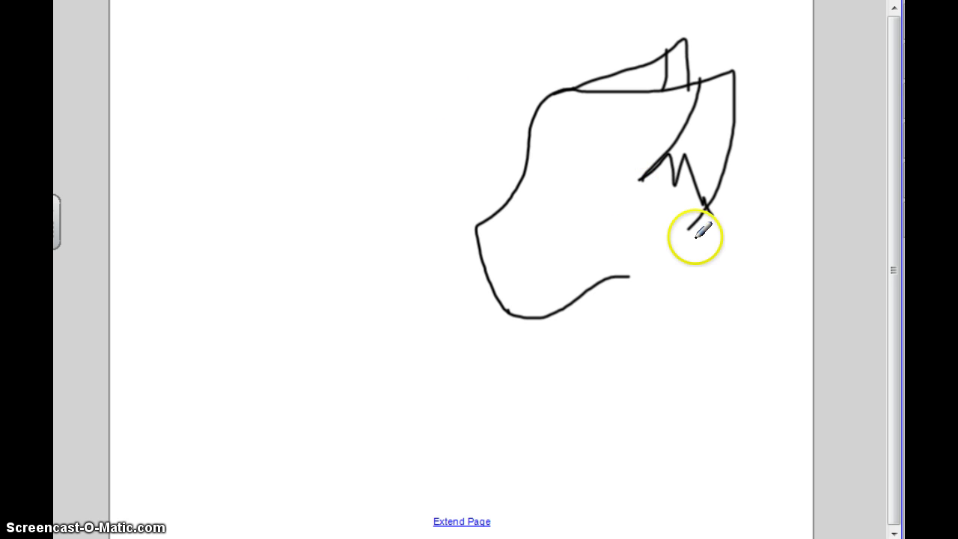
{"action": "mouse_move", "coordinate": [696, 219]}
{"action": "left_mouse_down"}
{"action": "mouse_move", "coordinate": [697, 244]}
{"action": "mouse_move", "coordinate": [756, 312]}
{"action": "mouse_move", "coordinate": [726, 312]}
{"action": "mouse_move", "coordinate": [839, 338]}
{"action": "left_mouse_up"}
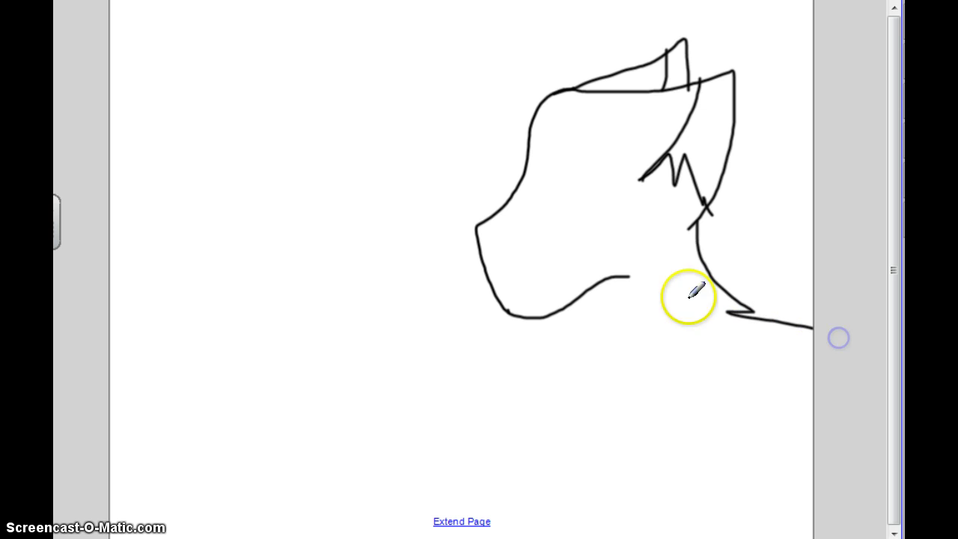
{"action": "mouse_move", "coordinate": [622, 276]}
{"action": "left_mouse_down"}
{"action": "mouse_move", "coordinate": [578, 362]}
{"action": "mouse_move", "coordinate": [600, 349]}
{"action": "mouse_move", "coordinate": [591, 434]}
{"action": "mouse_move", "coordinate": [606, 402]}
{"action": "mouse_move", "coordinate": [646, 453]}
{"action": "mouse_move", "coordinate": [646, 427]}
{"action": "mouse_move", "coordinate": [649, 444]}
{"action": "mouse_move", "coordinate": [670, 417]}
{"action": "left_mouse_up"}
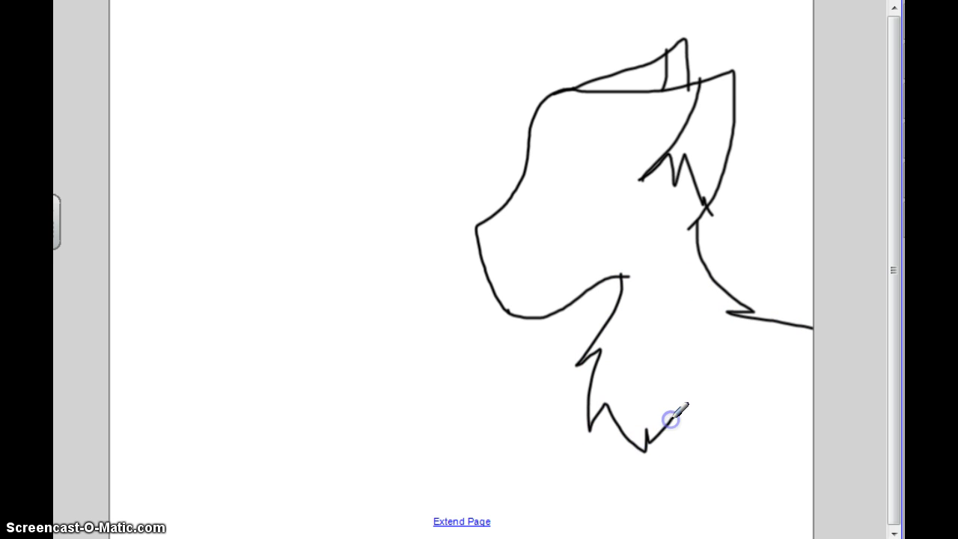
Draw the near front leg with jagged fur along its rear edge, extend the chest fur to it, and outline the far front leg
{"action": "left_click_drag", "start_coordinate": [731, 353], "coordinate": [644, 538]}
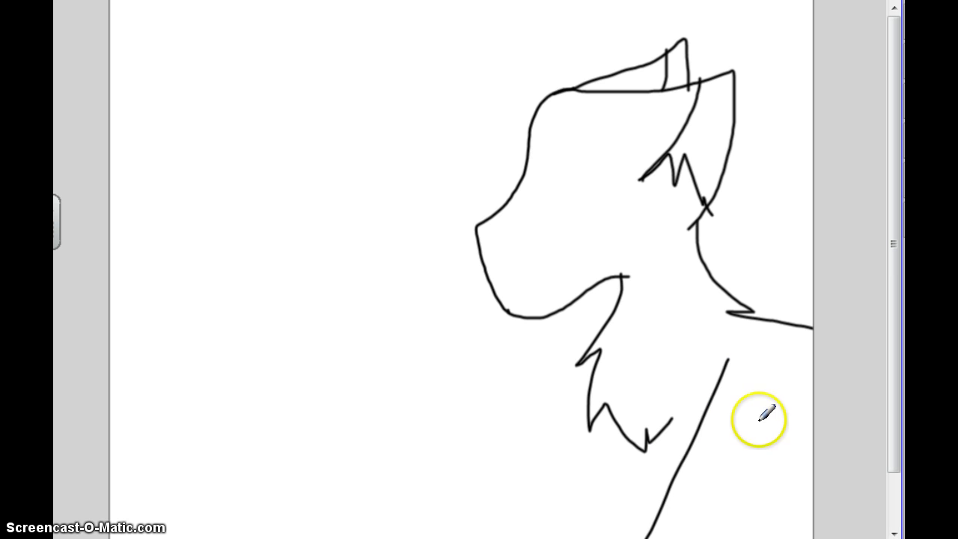
{"action": "mouse_move", "coordinate": [762, 373]}
{"action": "left_mouse_down"}
{"action": "mouse_move", "coordinate": [730, 477]}
{"action": "mouse_move", "coordinate": [762, 445]}
{"action": "mouse_move", "coordinate": [712, 537]}
{"action": "left_mouse_up"}
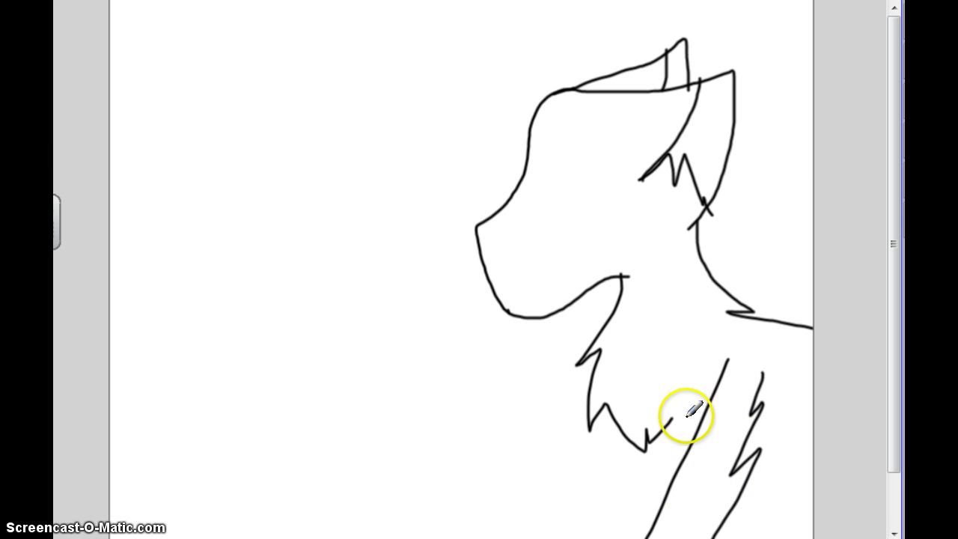
{"action": "left_click_drag", "start_coordinate": [666, 428], "coordinate": [707, 409]}
{"action": "left_click_drag", "start_coordinate": [639, 441], "coordinate": [645, 538]}
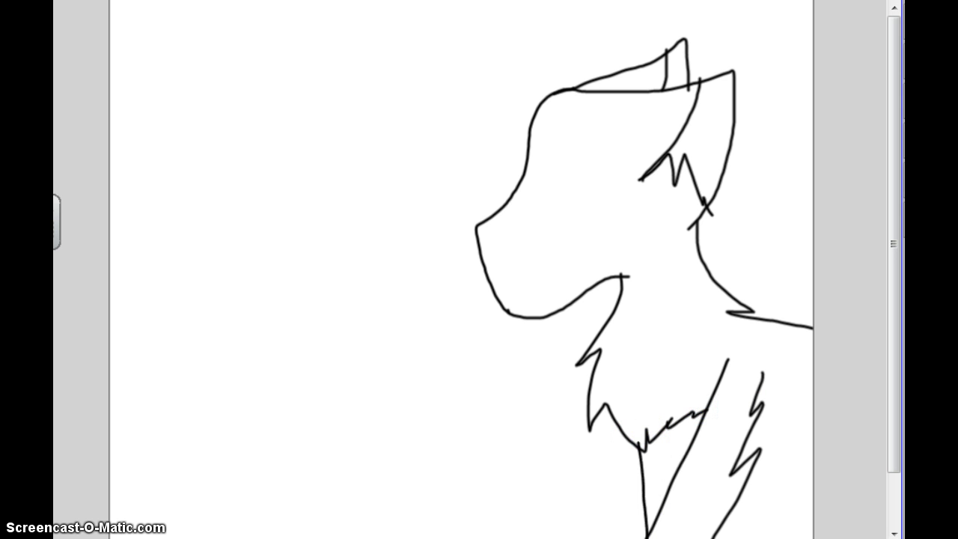
{"action": "left_click_drag", "start_coordinate": [682, 416], "coordinate": [687, 452]}
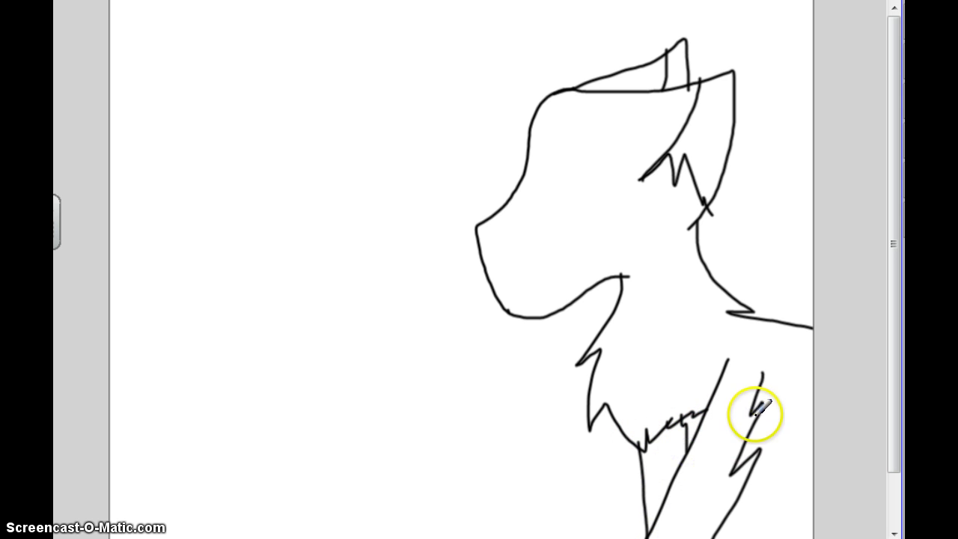
Draw the belly line from the near front leg's rear edge to the page edge, sloping slightly downward
{"action": "left_click_drag", "start_coordinate": [755, 400], "coordinate": [792, 390]}
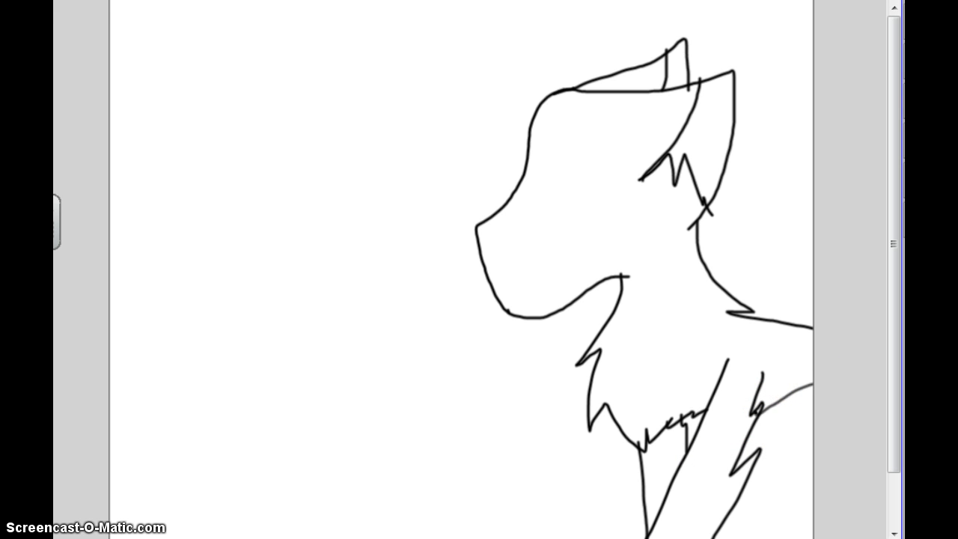
{"action": "key", "text": "ctrl+z"}
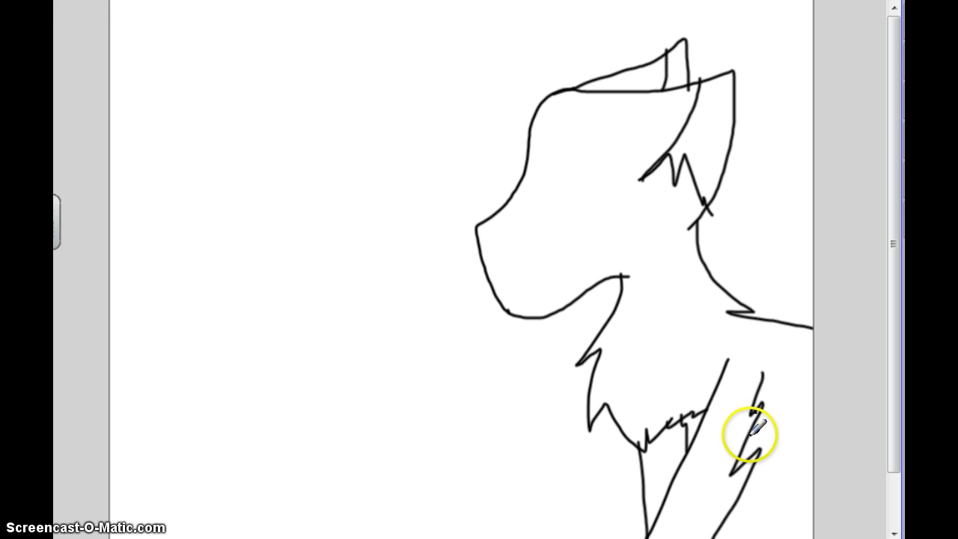
{"action": "left_click_drag", "start_coordinate": [751, 434], "coordinate": [815, 413]}
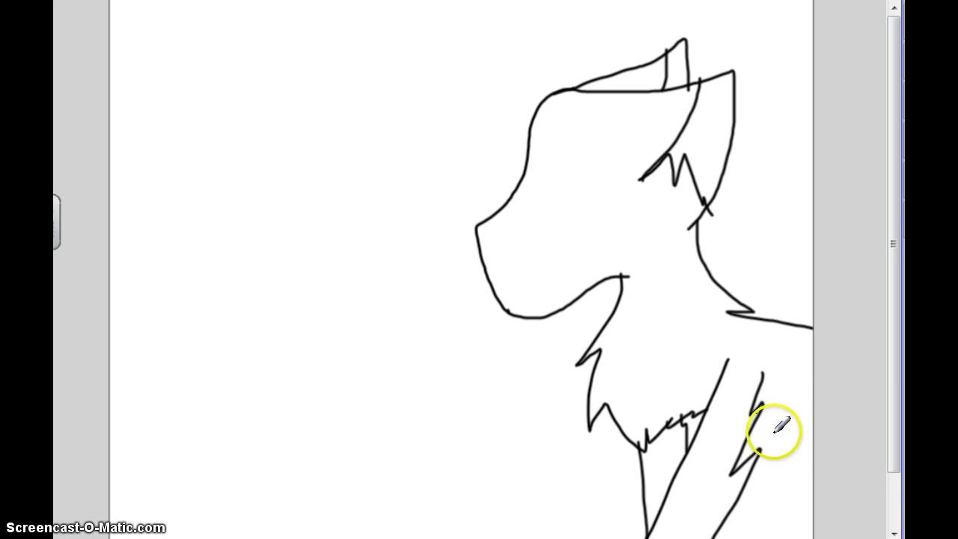
{"action": "left_click_drag", "start_coordinate": [755, 422], "coordinate": [841, 418]}
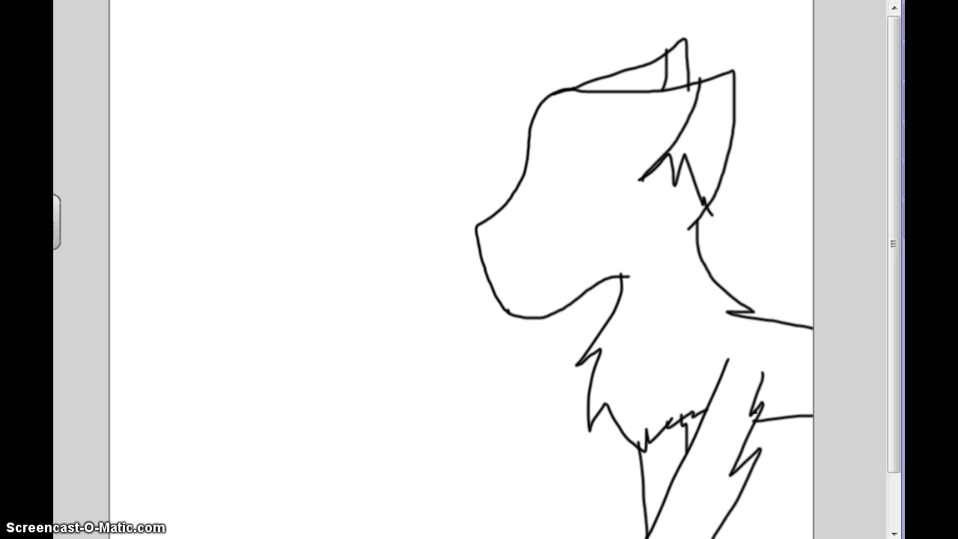
{"action": "key", "text": "ctrl+z"}
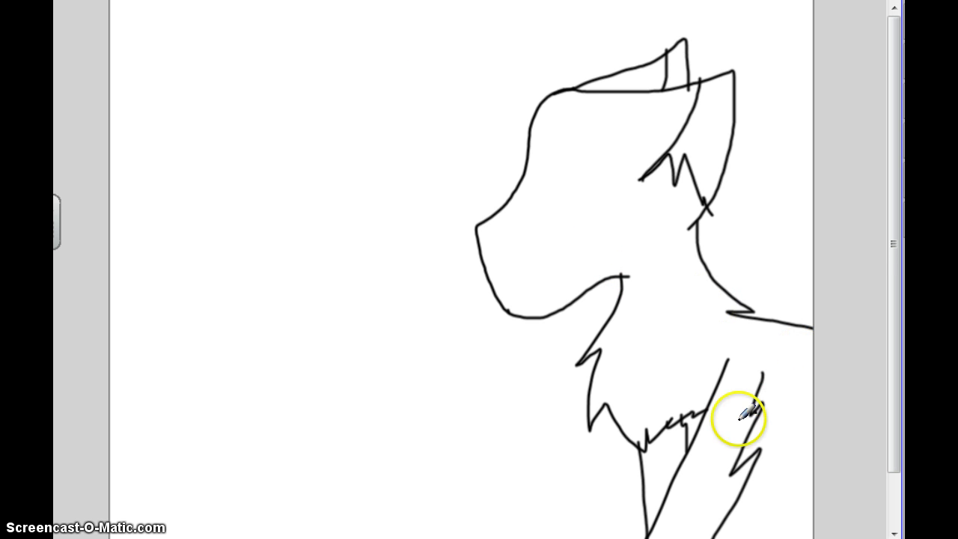
{"action": "left_click_drag", "start_coordinate": [758, 416], "coordinate": [831, 436]}
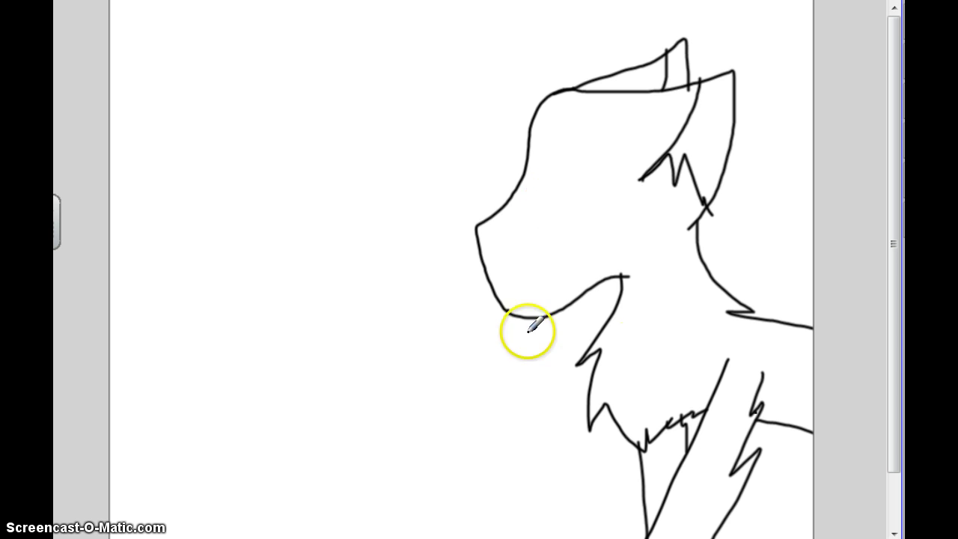
Check the character reference image and draw the outline of its emblem with rounded lobes on the animal's chest
{"action": "key", "text": "alt+Tab"}
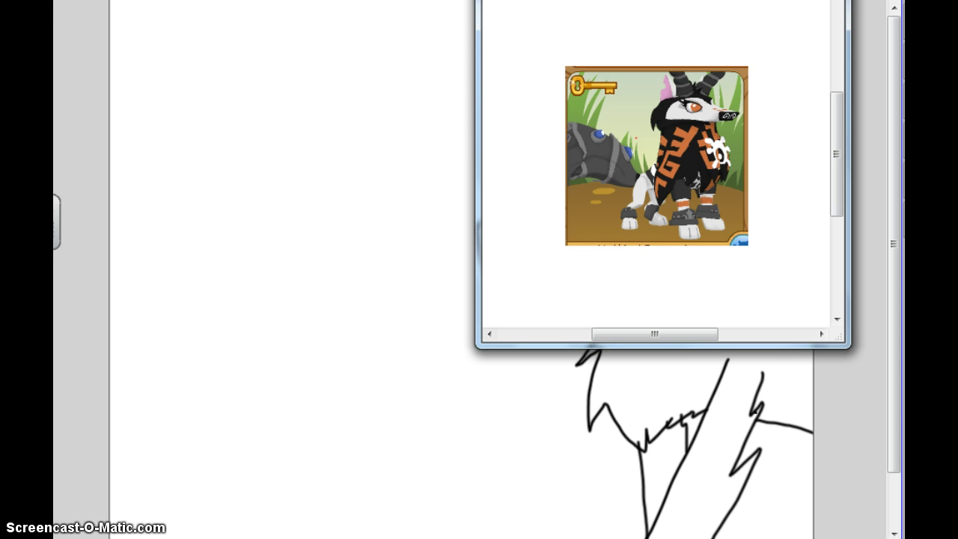
{"action": "key", "text": "alt+Tab"}
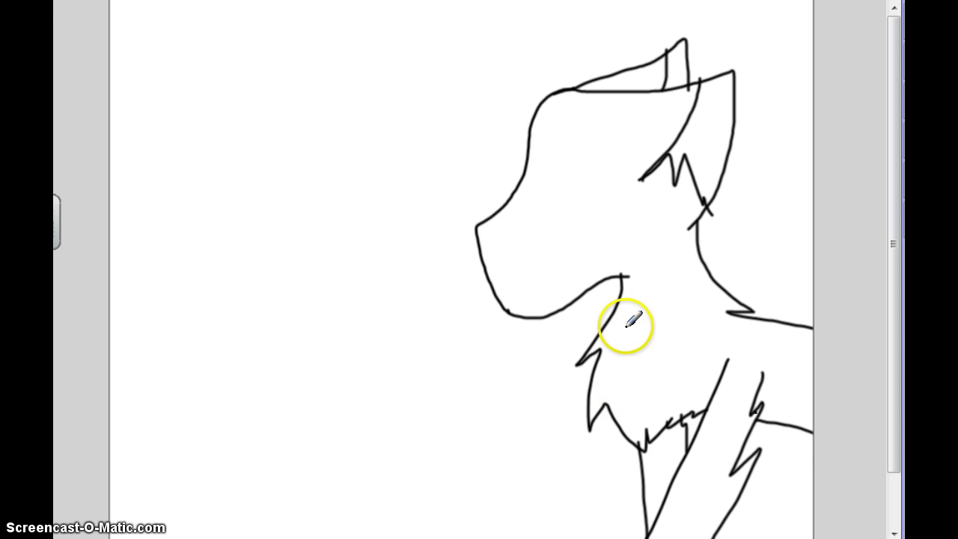
{"action": "left_click_drag", "start_coordinate": [626, 324], "coordinate": [656, 321]}
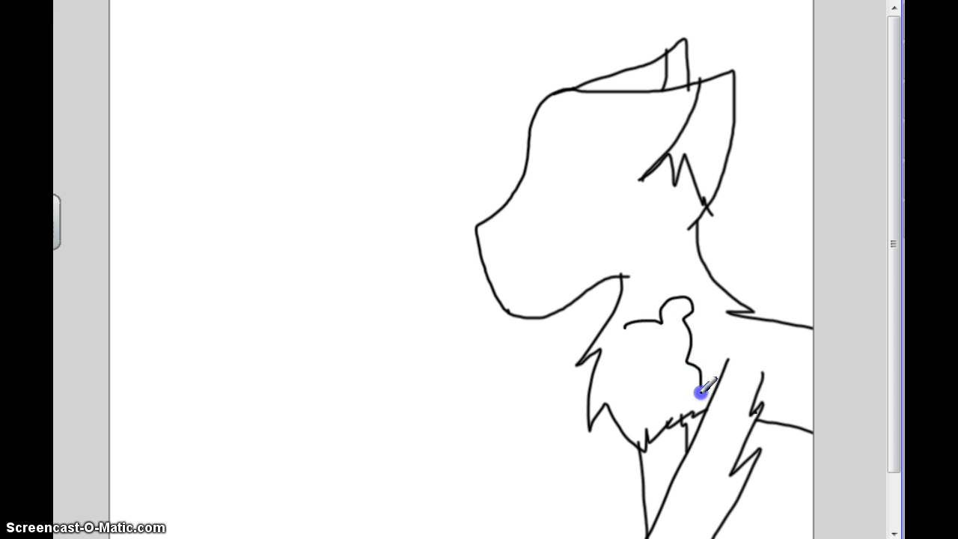
{"action": "mouse_move", "coordinate": [682, 396]}
{"action": "left_mouse_down"}
{"action": "mouse_move", "coordinate": [667, 372]}
{"action": "mouse_move", "coordinate": [631, 378]}
{"action": "mouse_move", "coordinate": [622, 411]}
{"action": "left_mouse_up"}
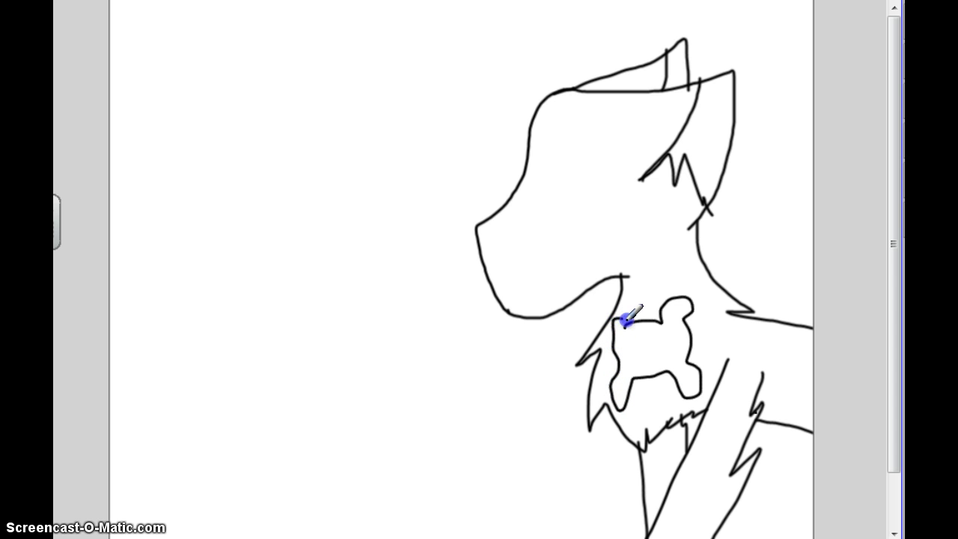
{"action": "left_click_drag", "start_coordinate": [627, 321], "coordinate": [653, 369]}
Draw a ring inside the chest emblem and a smaller oval within it, following the reference image
{"action": "left_click", "coordinate": [636, 332]}
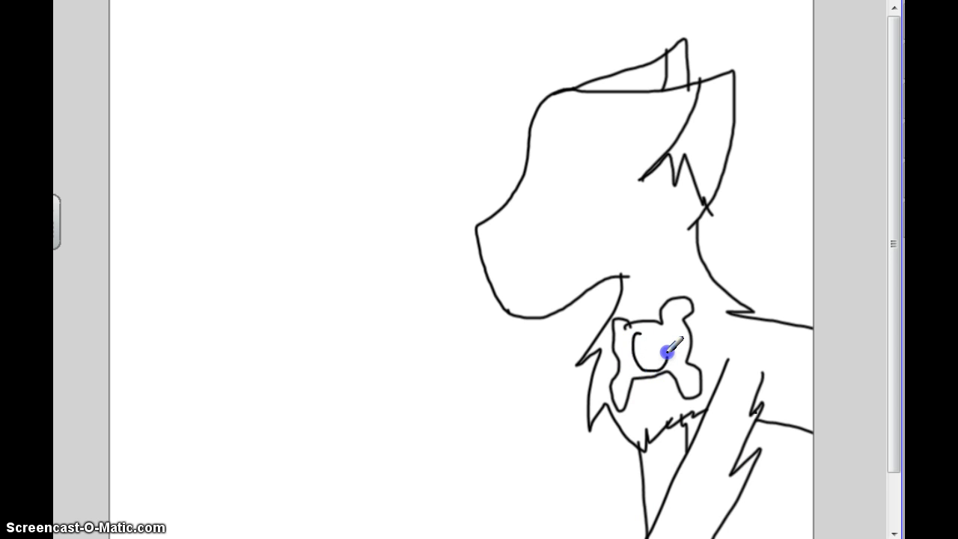
{"action": "left_click_drag", "start_coordinate": [636, 332], "coordinate": [632, 334]}
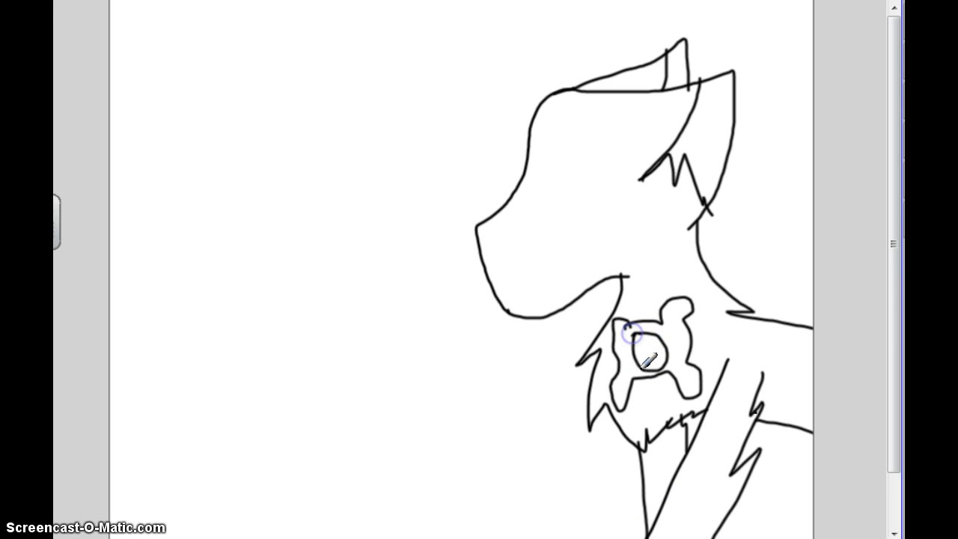
{"action": "key", "text": "alt+Tab"}
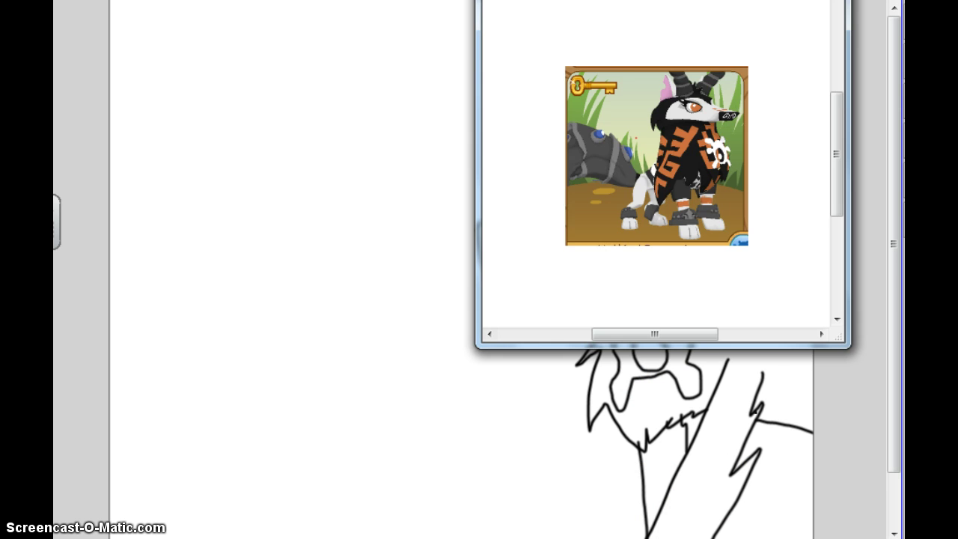
{"action": "key", "text": "alt+Tab"}
{"action": "left_click_drag", "start_coordinate": [649, 349], "coordinate": [642, 364]}
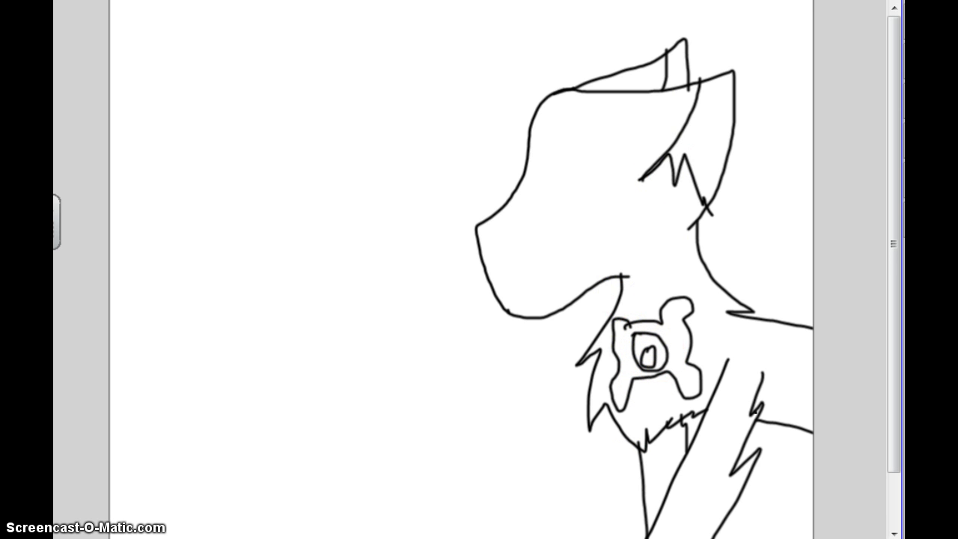
Check the reference image again and erase the forehead curve between the ear line and the muzzle
{"action": "key", "text": "alt+Tab"}
{"action": "key", "text": "alt+Tab"}
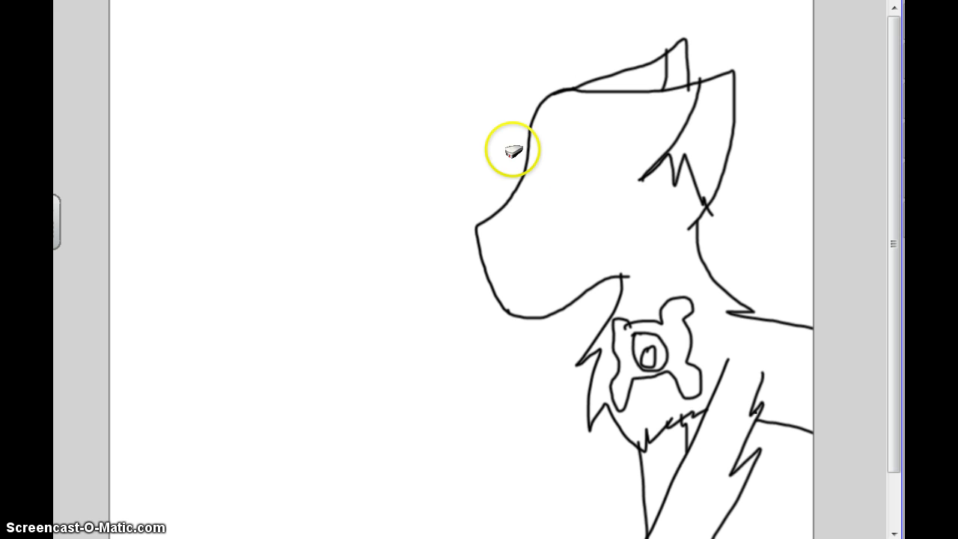
{"action": "left_click", "coordinate": [534, 128]}
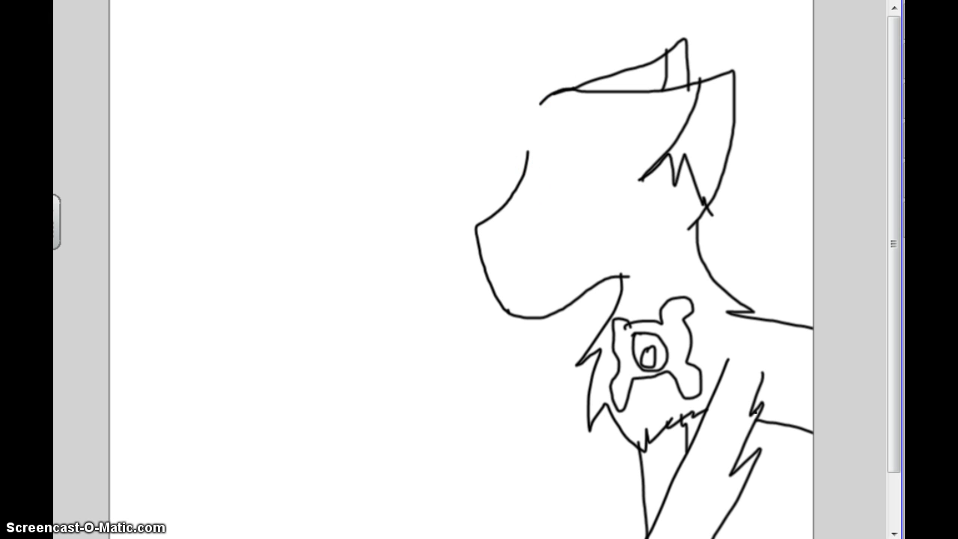
{"action": "mouse_move", "coordinate": [524, 102]}
{"action": "left_mouse_down"}
{"action": "mouse_move", "coordinate": [550, 100]}
{"action": "mouse_move", "coordinate": [529, 107]}
{"action": "left_mouse_up"}
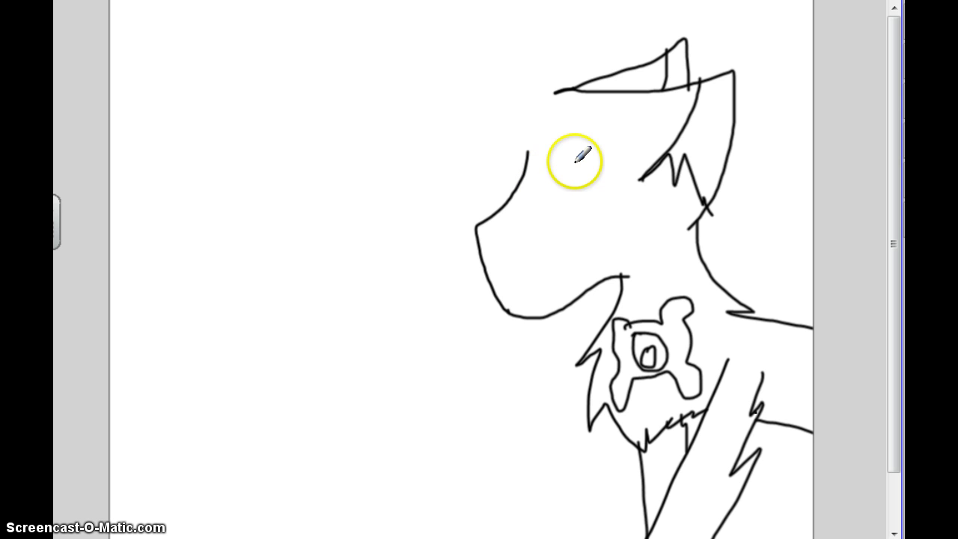
Draw a curved horn rising forward from the forehead with a jagged fur edge at its base, plus a second horn behind it
{"action": "mouse_move", "coordinate": [554, 169]}
{"action": "left_mouse_down"}
{"action": "mouse_move", "coordinate": [542, 139]}
{"action": "mouse_move", "coordinate": [459, 98]}
{"action": "mouse_move", "coordinate": [445, 60]}
{"action": "mouse_move", "coordinate": [452, 5]}
{"action": "mouse_move", "coordinate": [488, 71]}
{"action": "mouse_move", "coordinate": [541, 92]}
{"action": "mouse_move", "coordinate": [578, 149]}
{"action": "left_mouse_up"}
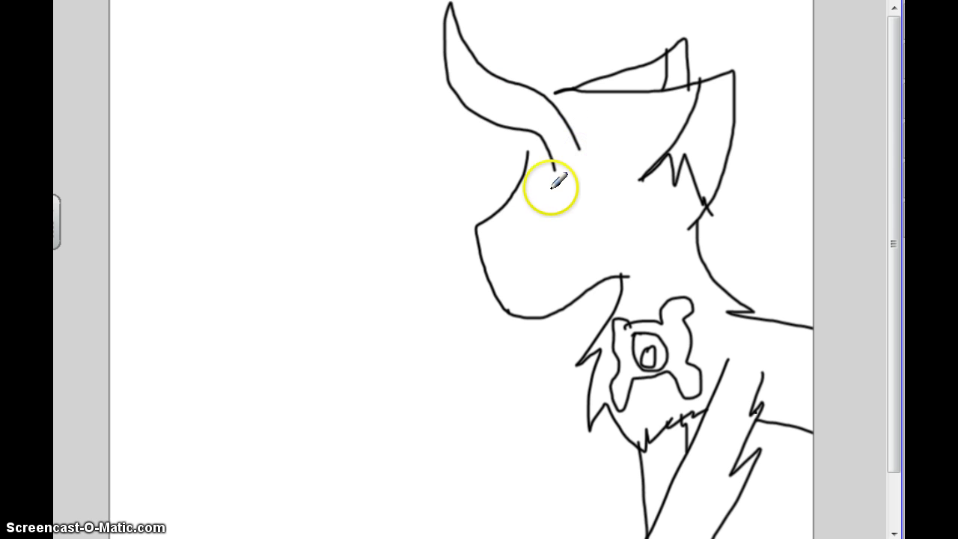
{"action": "mouse_move", "coordinate": [550, 186]}
{"action": "left_mouse_down"}
{"action": "mouse_move", "coordinate": [551, 150]}
{"action": "mouse_move", "coordinate": [591, 155]}
{"action": "left_mouse_up"}
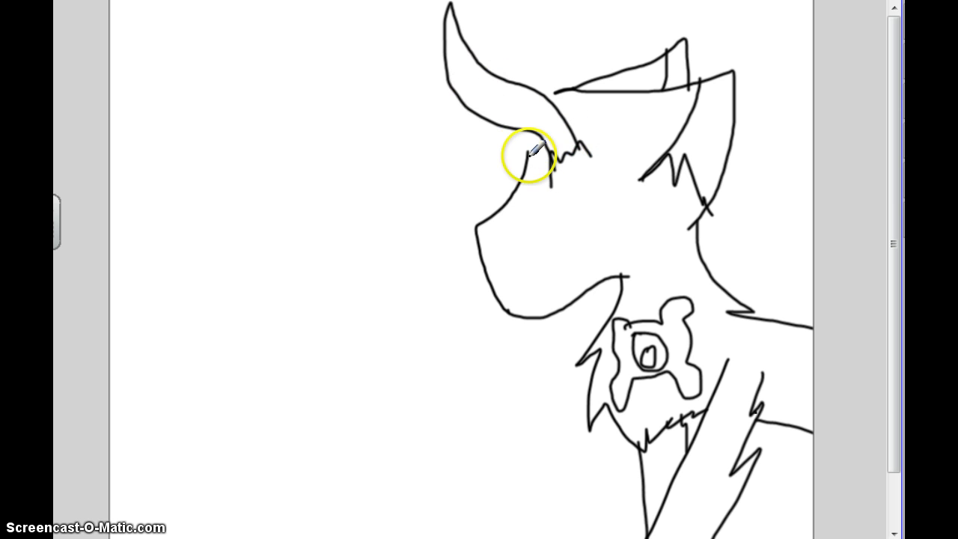
{"action": "mouse_move", "coordinate": [526, 156]}
{"action": "left_mouse_down"}
{"action": "mouse_move", "coordinate": [526, 126]}
{"action": "mouse_move", "coordinate": [547, 98]}
{"action": "mouse_move", "coordinate": [566, 91]}
{"action": "mouse_move", "coordinate": [541, 75]}
{"action": "mouse_move", "coordinate": [527, 6]}
{"action": "mouse_move", "coordinate": [518, 86]}
{"action": "left_mouse_up"}
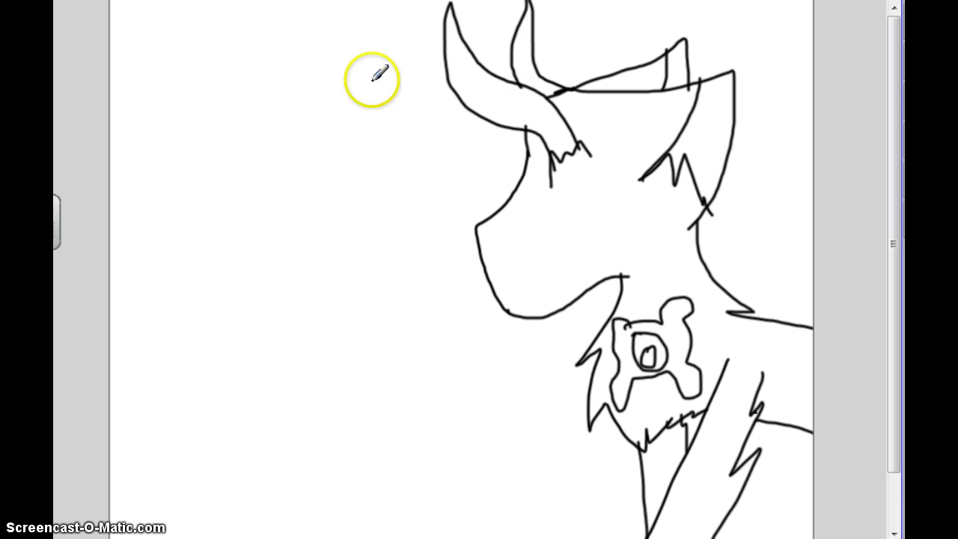
{"action": "left_click_drag", "start_coordinate": [298, 162], "coordinate": [303, 227]}
{"action": "left_click_drag", "start_coordinate": [327, 166], "coordinate": [339, 249]}
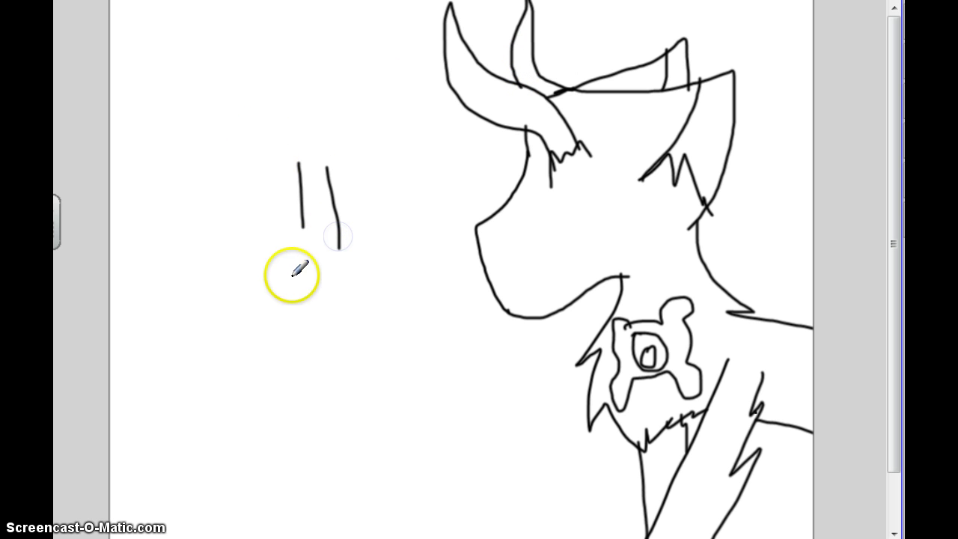
{"action": "mouse_move", "coordinate": [283, 256]}
{"action": "left_mouse_down"}
{"action": "mouse_move", "coordinate": [356, 280]}
{"action": "mouse_move", "coordinate": [321, 315]}
{"action": "mouse_move", "coordinate": [313, 257]}
{"action": "left_mouse_up"}
{"action": "mouse_move", "coordinate": [299, 126]}
{"action": "left_mouse_down"}
{"action": "mouse_move", "coordinate": [244, 258]}
{"action": "mouse_move", "coordinate": [372, 345]}
{"action": "mouse_move", "coordinate": [404, 158]}
{"action": "mouse_move", "coordinate": [304, 136]}
{"action": "left_mouse_up"}
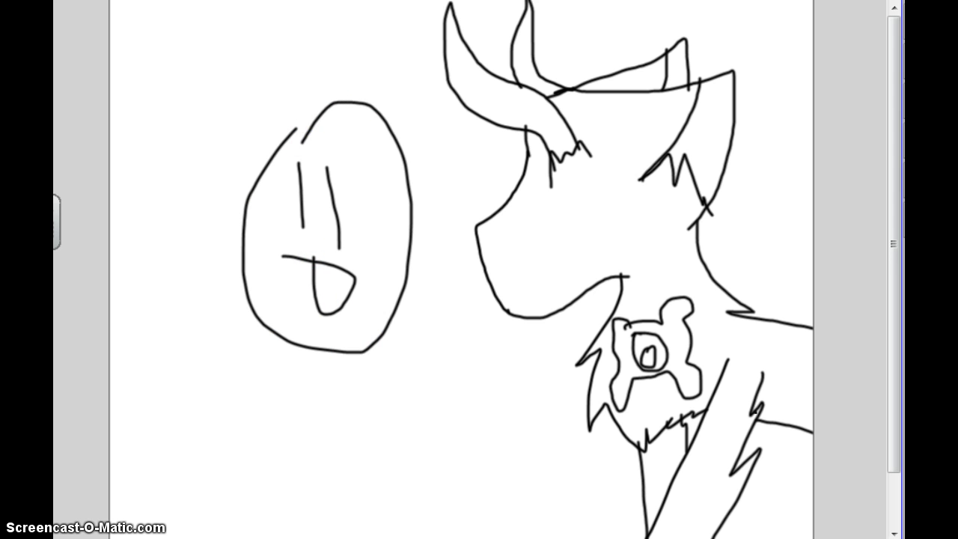
{"action": "key", "text": "ctrl+z"}
{"action": "key", "text": "ctrl+z"}
{"action": "key", "text": "ctrl+z"}
{"action": "key", "text": "ctrl+z"}
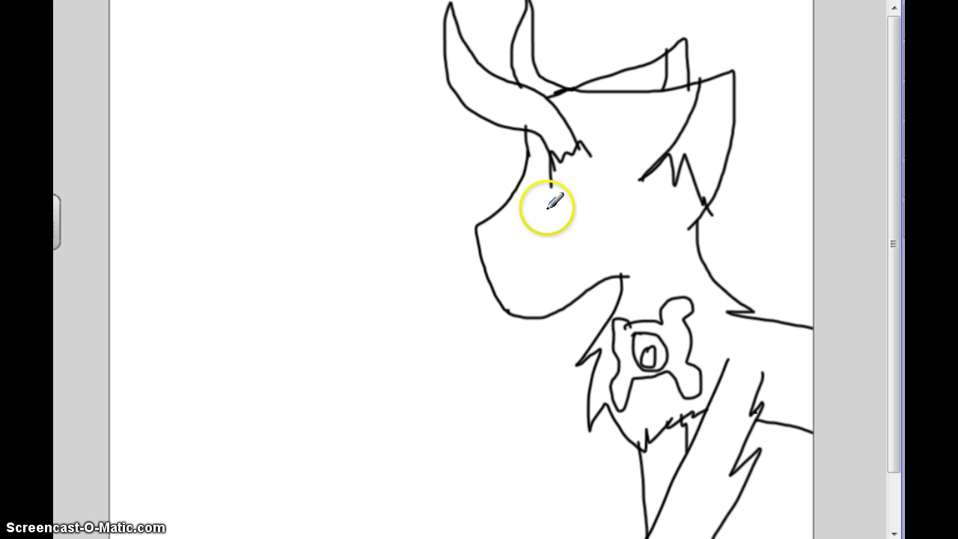
Undo the far horn and the near horn's jagged base, and redraw the short forehead line up to the near horn
{"action": "key", "text": "ctrl+z"}
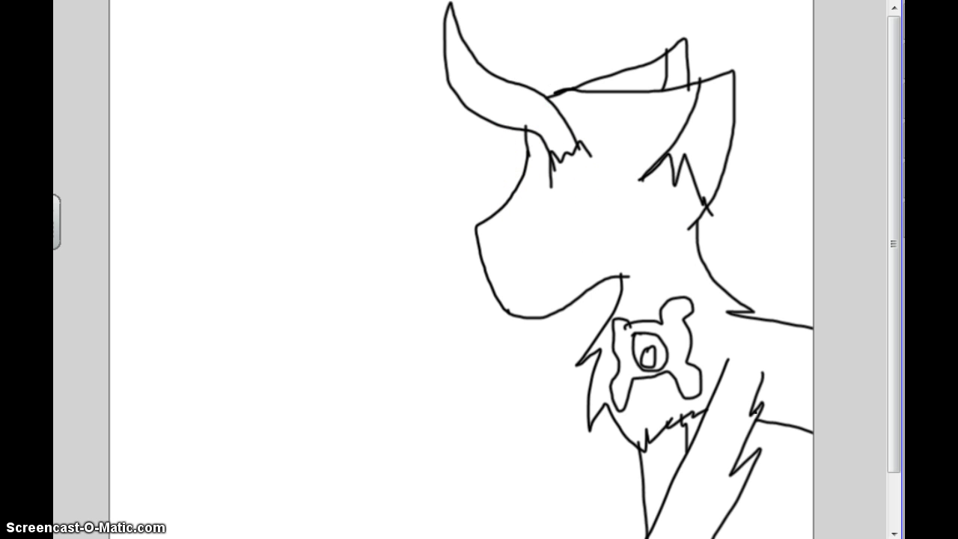
{"action": "key", "text": "ctrl+z"}
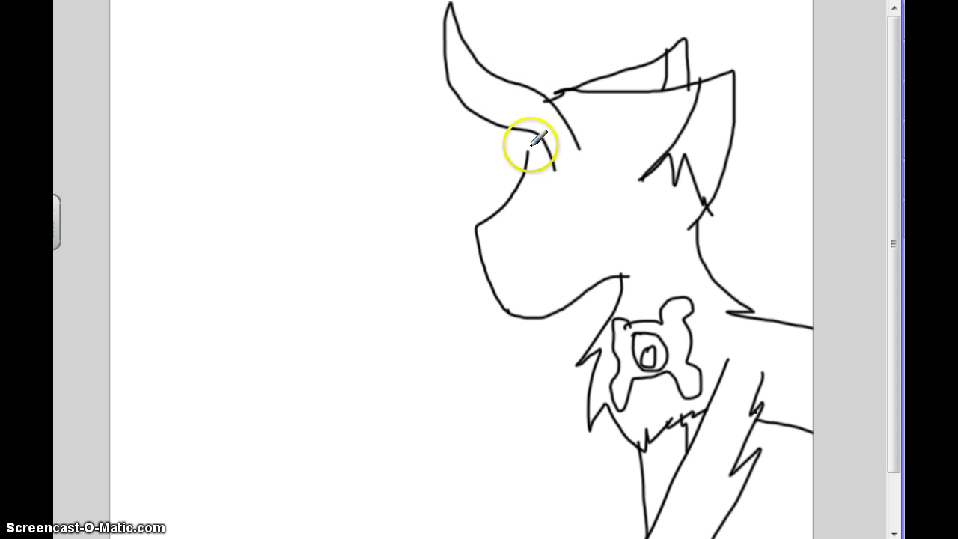
{"action": "left_click_drag", "start_coordinate": [526, 158], "coordinate": [524, 134]}
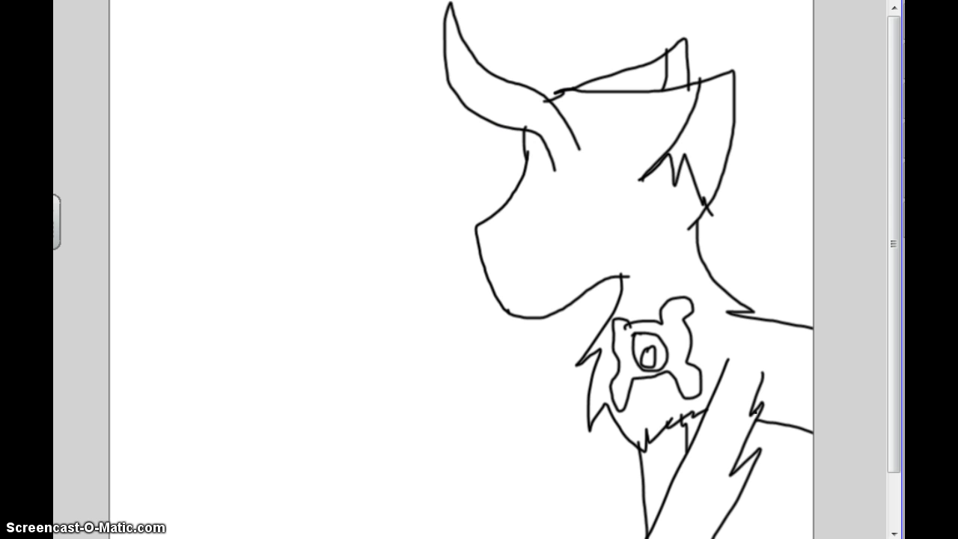
Shorten the near horn's base, close it with a small jagged fur edge and draw a smaller far horn behind it
{"action": "mouse_move", "coordinate": [556, 149]}
{"action": "left_mouse_down"}
{"action": "mouse_move", "coordinate": [546, 176]}
{"action": "mouse_move", "coordinate": [572, 141]}
{"action": "left_mouse_up"}
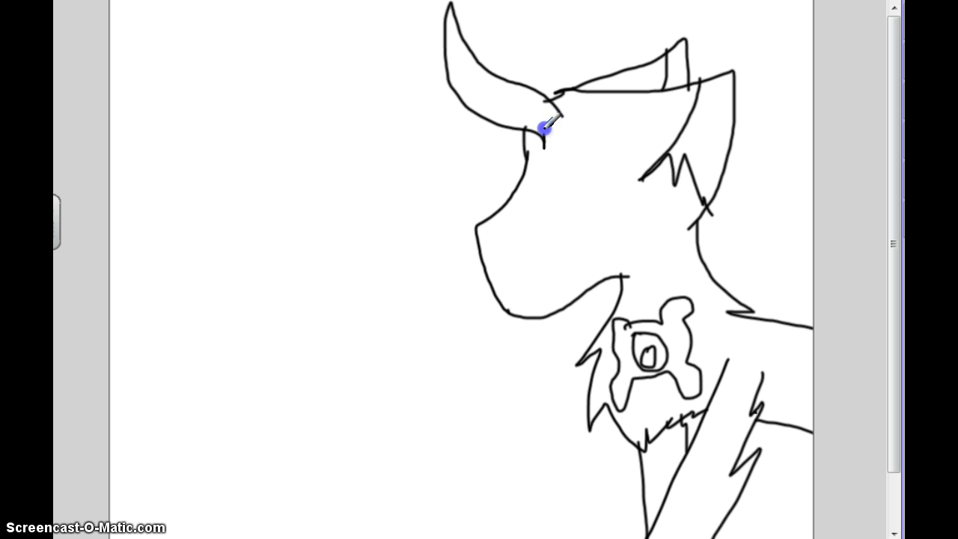
{"action": "left_click_drag", "start_coordinate": [548, 125], "coordinate": [558, 122]}
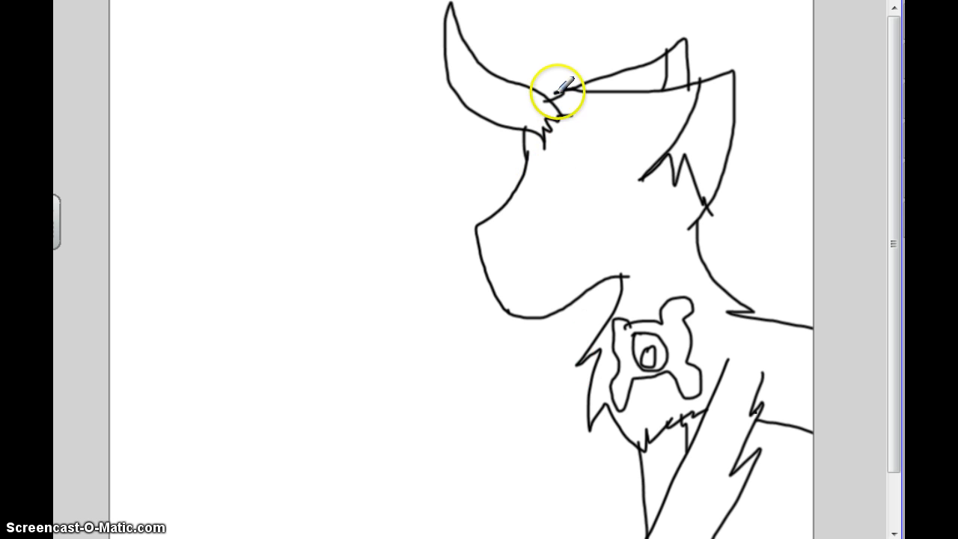
{"action": "mouse_move", "coordinate": [558, 93]}
{"action": "left_mouse_down"}
{"action": "mouse_move", "coordinate": [515, 67]}
{"action": "mouse_move", "coordinate": [510, 29]}
{"action": "left_mouse_up"}
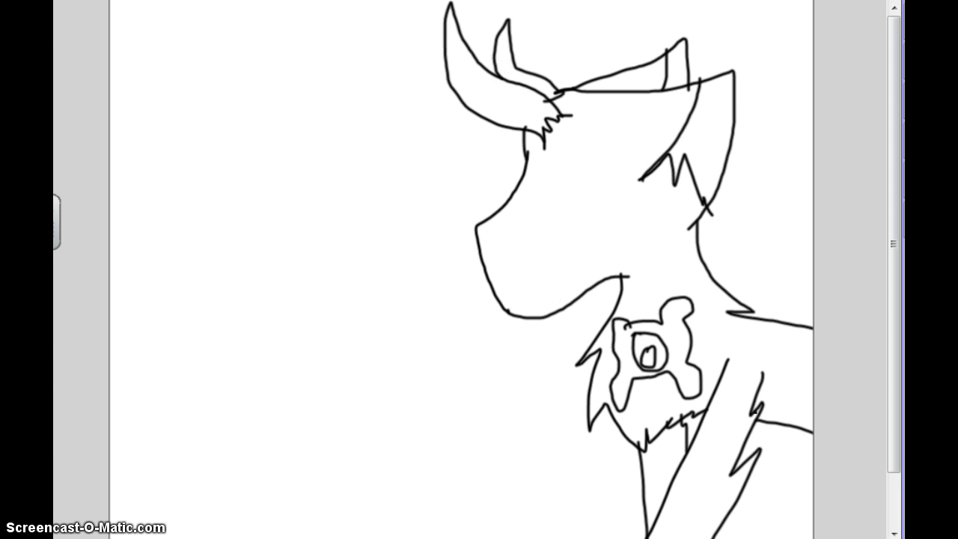
Switch to the YouTube page in the browser
{"action": "left_click", "coordinate": [389, 537]}
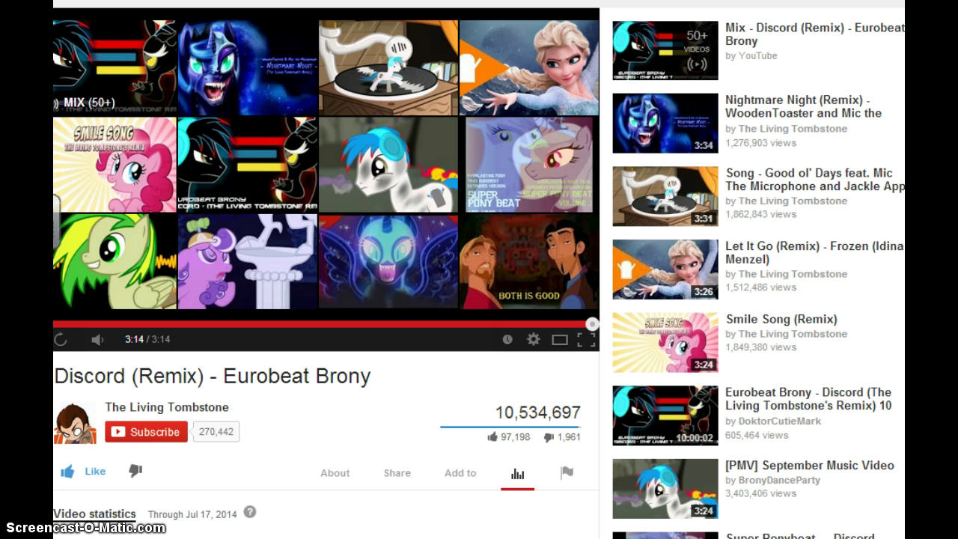
{"action": "type", "text": "i hateeverything ab"}
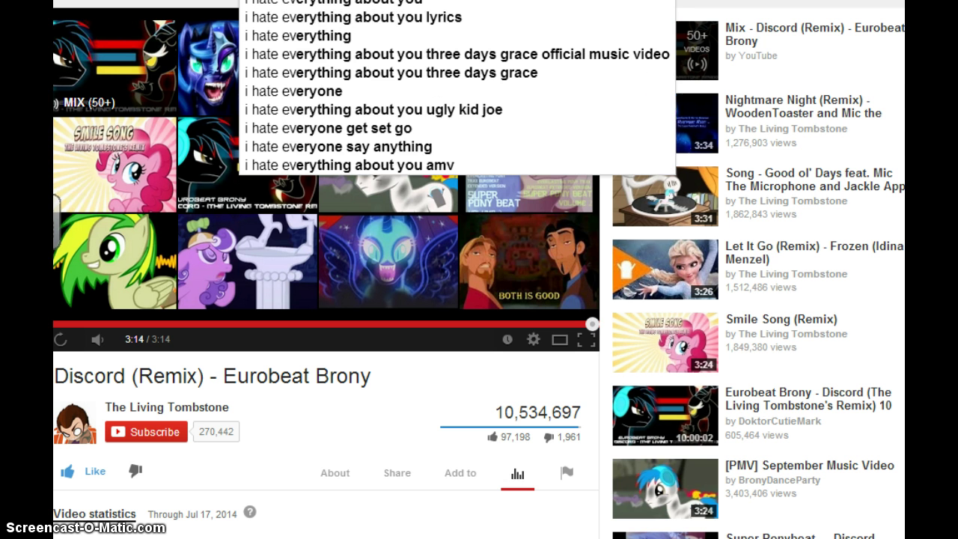
{"action": "type", "text": "out"}
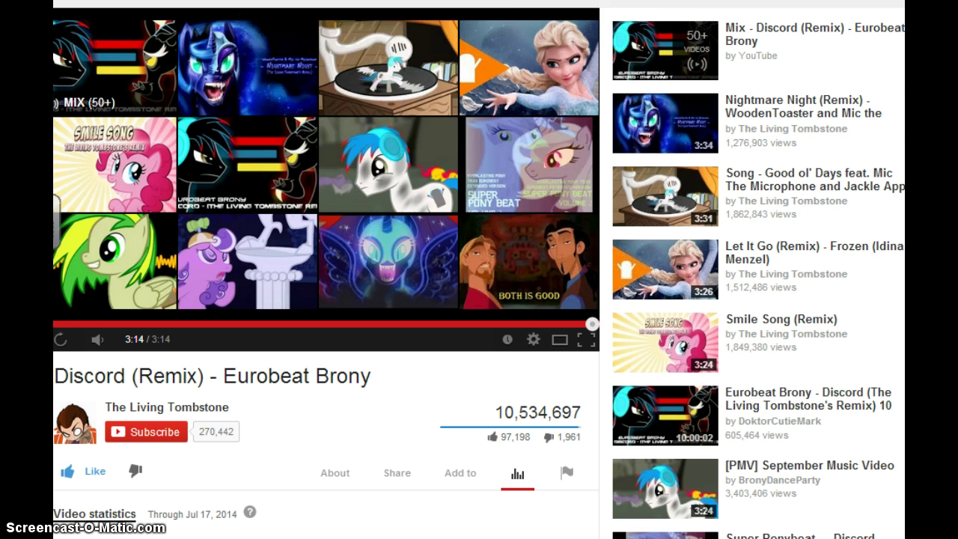
{"action": "key", "text": "BackSpace"}
{"action": "key", "text": "BackSpace"}
{"action": "key", "text": "BackSpace"}
{"action": "key", "text": "BackSpace"}
{"action": "key", "text": "BackSpace"}
{"action": "key", "text": "BackSpace"}
{"action": "key", "text": "BackSpace"}
{"action": "key", "text": "BackSpace"}
{"action": "key", "text": "BackSpace"}
{"action": "key", "text": "BackSpace"}
{"action": "key", "text": "BackSpace"}
{"action": "key", "text": "BackSpace"}
{"action": "key", "text": "BackSpace"}
{"action": "key", "text": "BackSpace"}
{"action": "key", "text": "BackSpace"}
{"action": "key", "text": "BackSpace"}
{"action": "key", "text": "BackSpace"}
{"action": "key", "text": "BackSpace"}
{"action": "key", "text": "BackSpace"}
{"action": "key", "text": "BackSpace"}
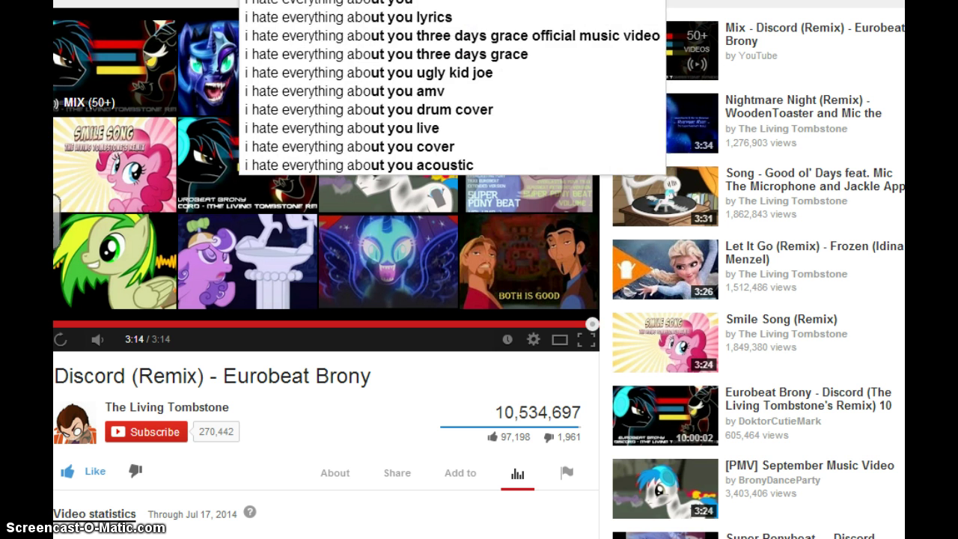
Search YouTube for "safe and sound by" and open the Taylor Swift cover by Tiffany Alvord & Megan Nicole
{"action": "type", "text": "safe and sound"}
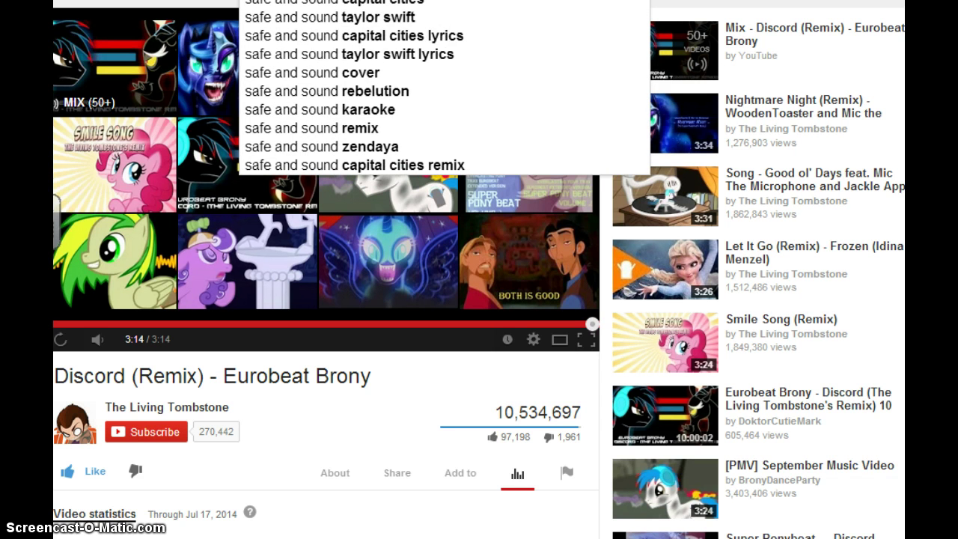
{"action": "type", "text": " by"}
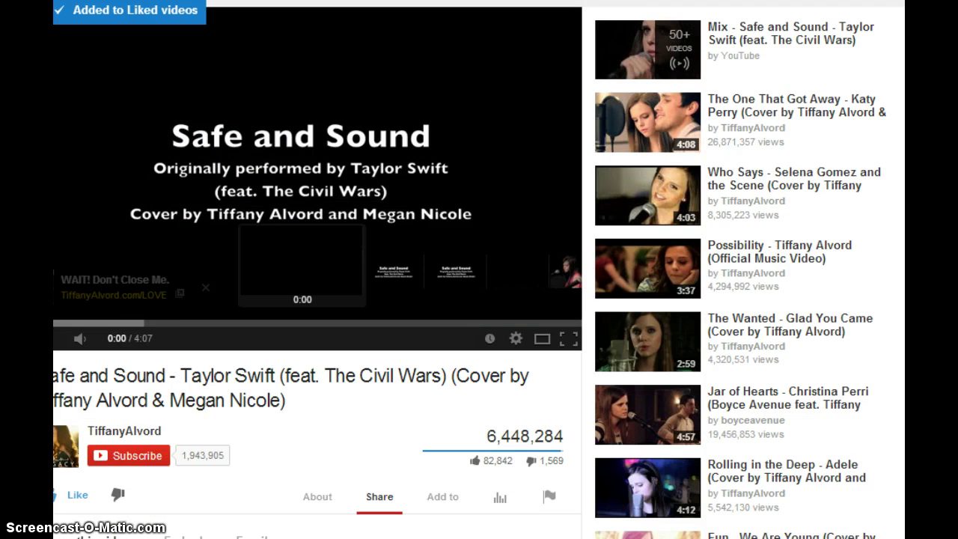
{"action": "left_click", "coordinate": [145, 256]}
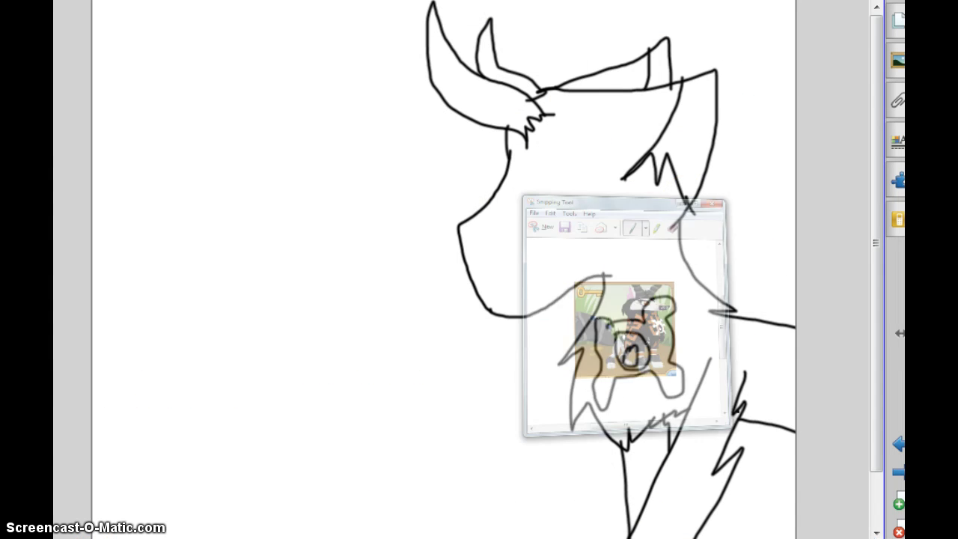
Return to the drawing, check the reference image and draw a slanted, thickened upper eyelid below the near horn
{"action": "left_click", "coordinate": [529, 218]}
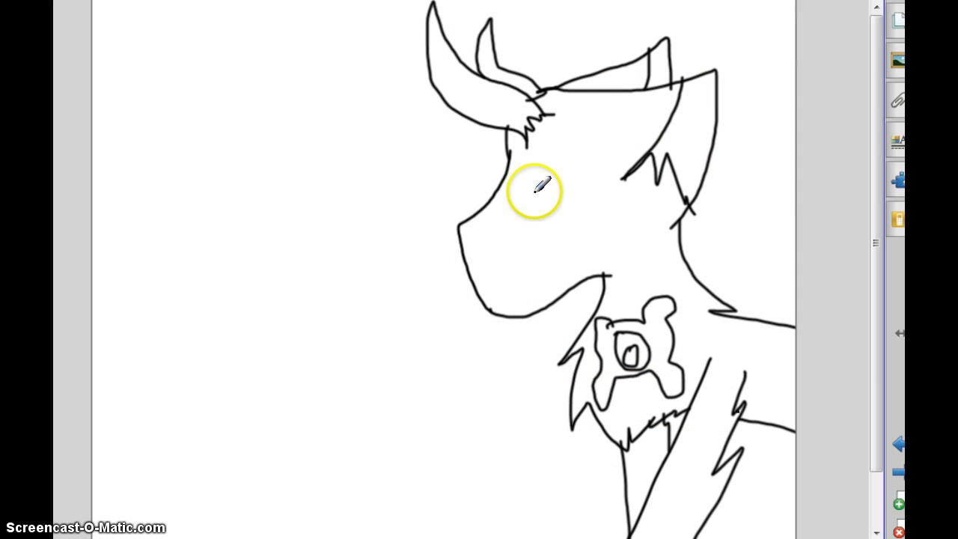
{"action": "mouse_move", "coordinate": [522, 192]}
{"action": "left_mouse_down"}
{"action": "mouse_move", "coordinate": [573, 151]}
{"action": "mouse_move", "coordinate": [556, 150]}
{"action": "mouse_move", "coordinate": [552, 163]}
{"action": "mouse_move", "coordinate": [566, 154]}
{"action": "left_mouse_up"}
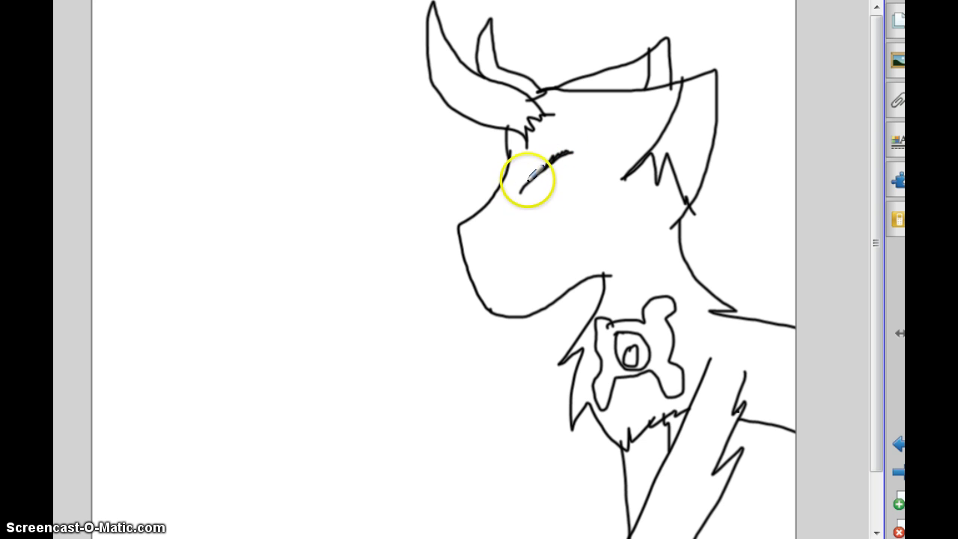
{"action": "left_click_drag", "start_coordinate": [528, 180], "coordinate": [524, 185]}
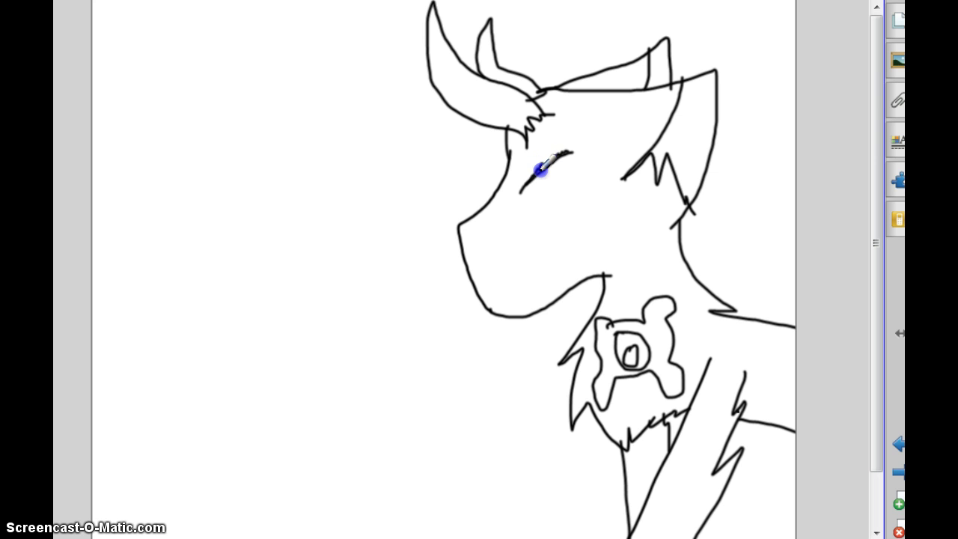
{"action": "left_click_drag", "start_coordinate": [536, 172], "coordinate": [571, 153]}
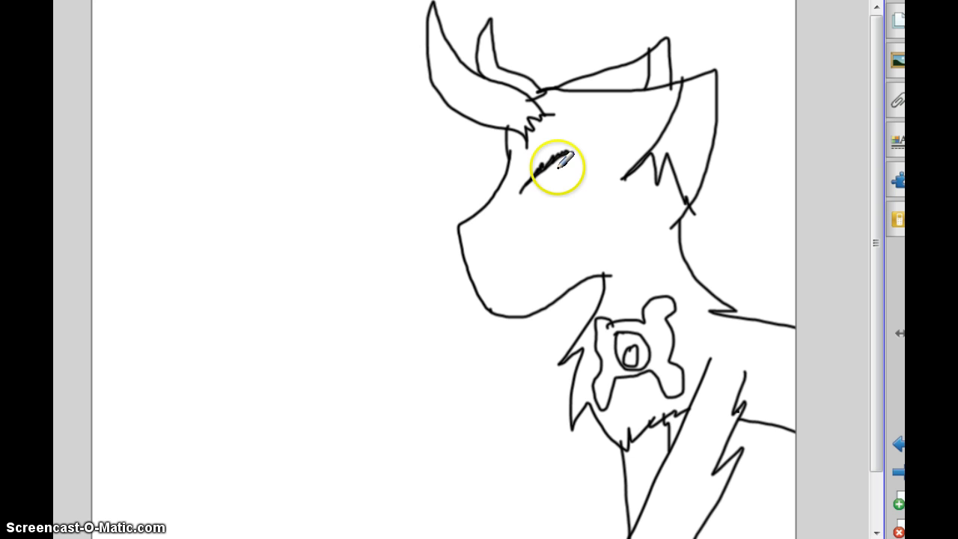
{"action": "key", "text": "ctrl+z"}
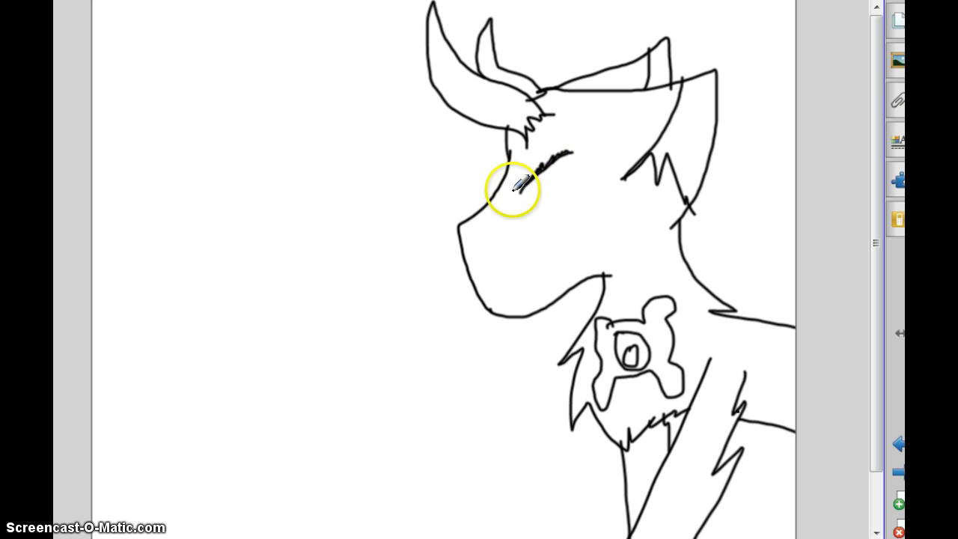
{"action": "left_click_drag", "start_coordinate": [521, 191], "coordinate": [520, 192]}
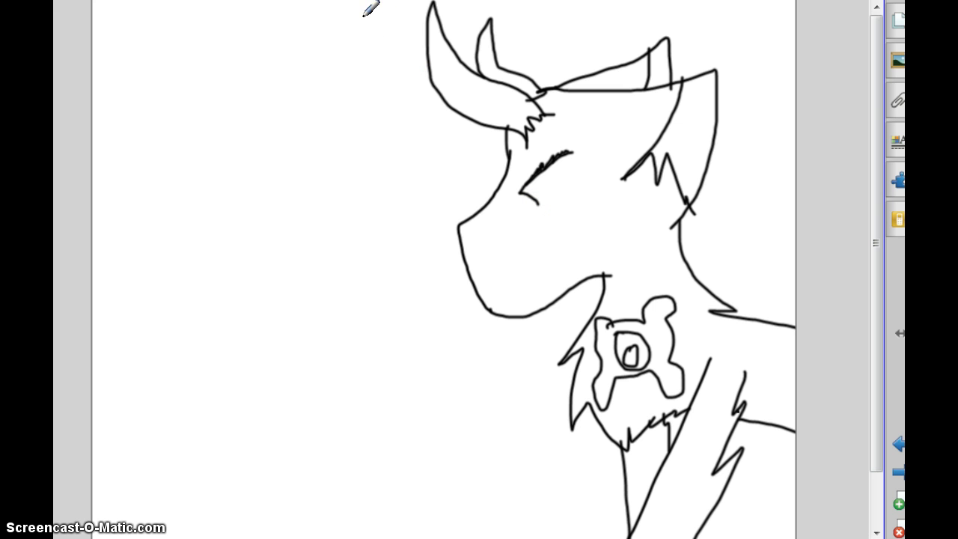
{"action": "key", "text": "ctrl+z"}
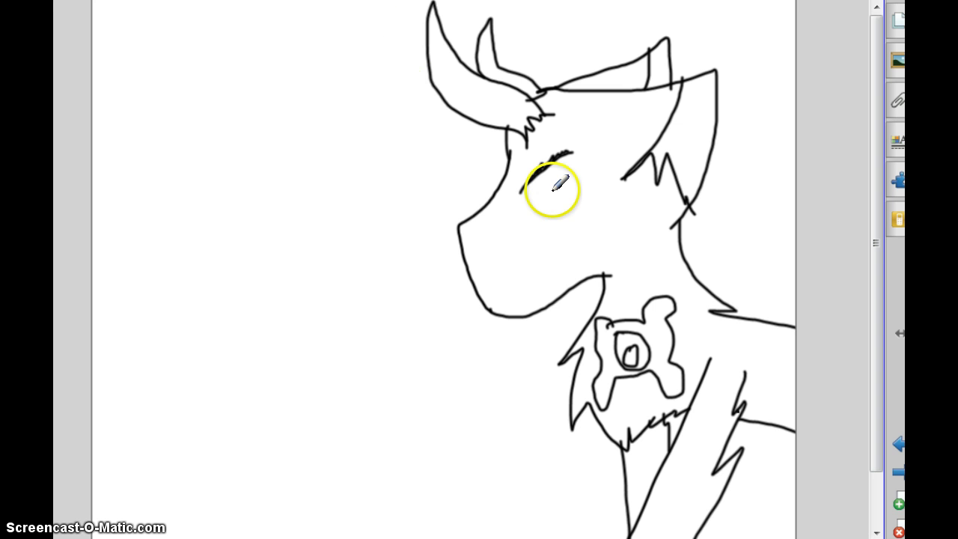
{"action": "mouse_move", "coordinate": [536, 177]}
{"action": "left_mouse_down"}
{"action": "mouse_move", "coordinate": [568, 149]}
{"action": "mouse_move", "coordinate": [567, 198]}
{"action": "mouse_move", "coordinate": [537, 214]}
{"action": "mouse_move", "coordinate": [525, 186]}
{"action": "left_mouse_up"}
{"action": "left_click_drag", "start_coordinate": [555, 157], "coordinate": [556, 207]}
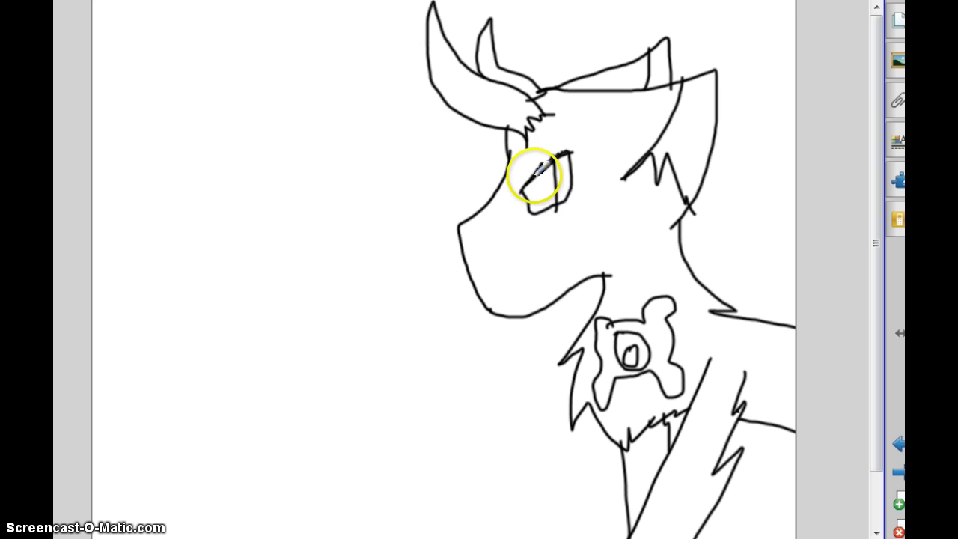
{"action": "key", "text": "ctrl+z"}
{"action": "key", "text": "ctrl+z"}
{"action": "key", "text": "ctrl+z"}
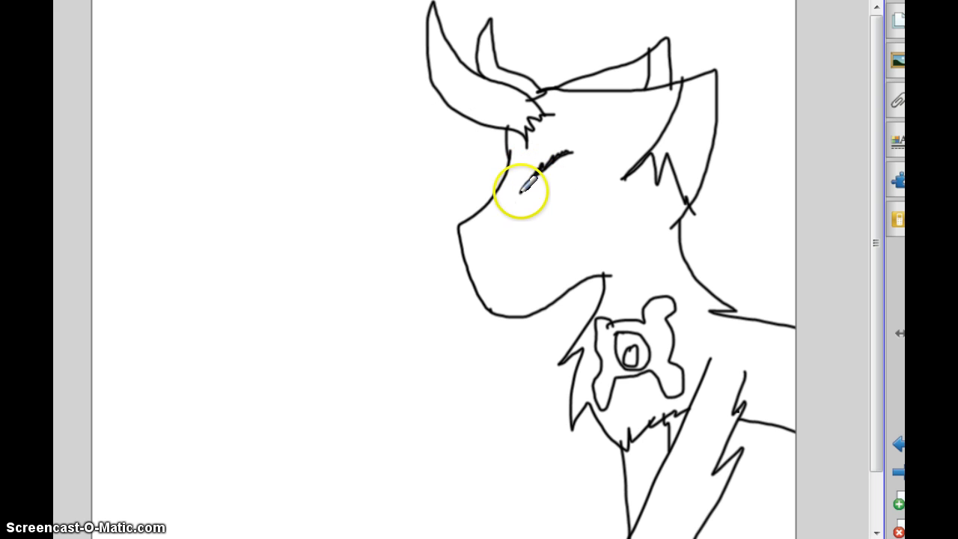
Draw a large rounded eye outline from the front end of the upper eyelid around to its rear end
{"action": "mouse_move", "coordinate": [521, 190]}
{"action": "left_mouse_down"}
{"action": "mouse_move", "coordinate": [556, 229]}
{"action": "mouse_move", "coordinate": [577, 216]}
{"action": "mouse_move", "coordinate": [591, 184]}
{"action": "mouse_move", "coordinate": [563, 150]}
{"action": "left_mouse_up"}
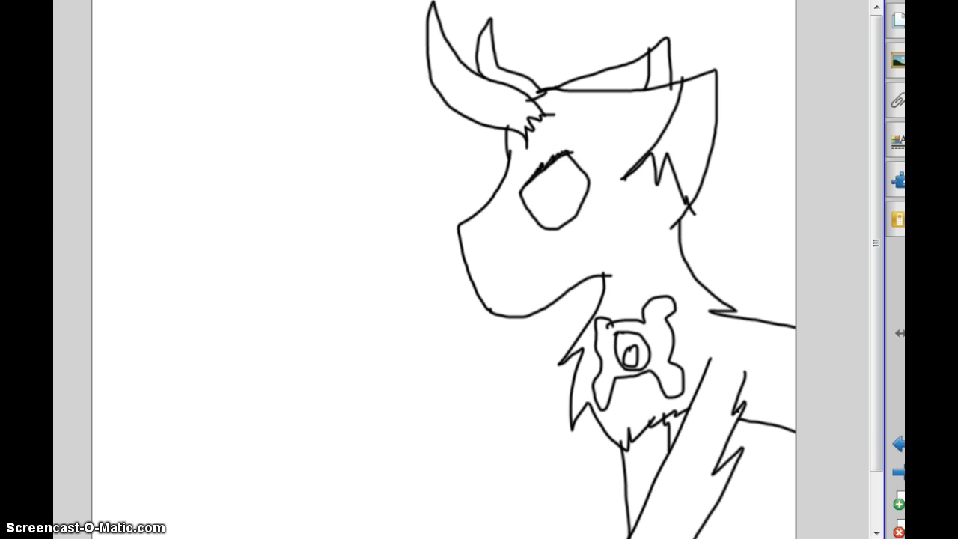
Raise the computer's speaker volume slightly and close the volume control
{"action": "left_click", "coordinate": [817, 538]}
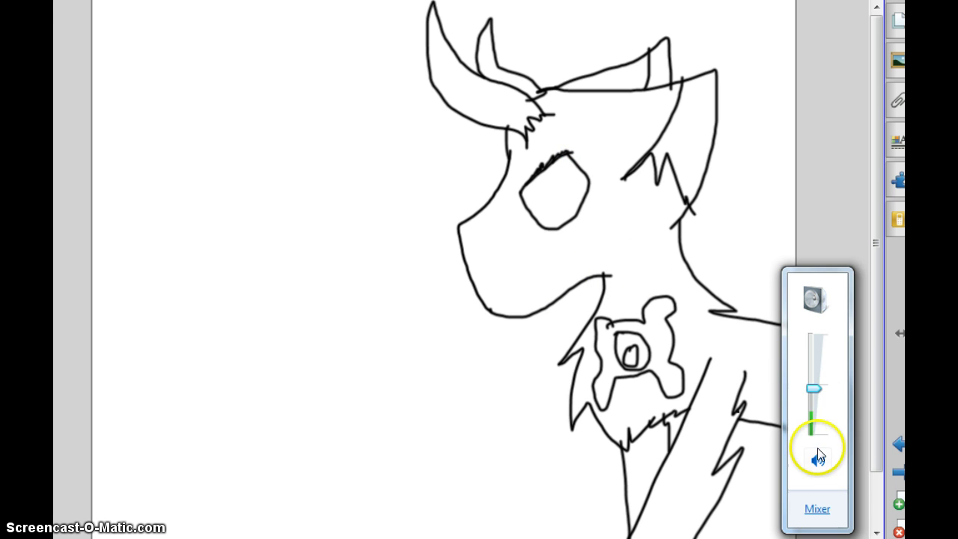
{"action": "left_click_drag", "start_coordinate": [814, 392], "coordinate": [813, 372]}
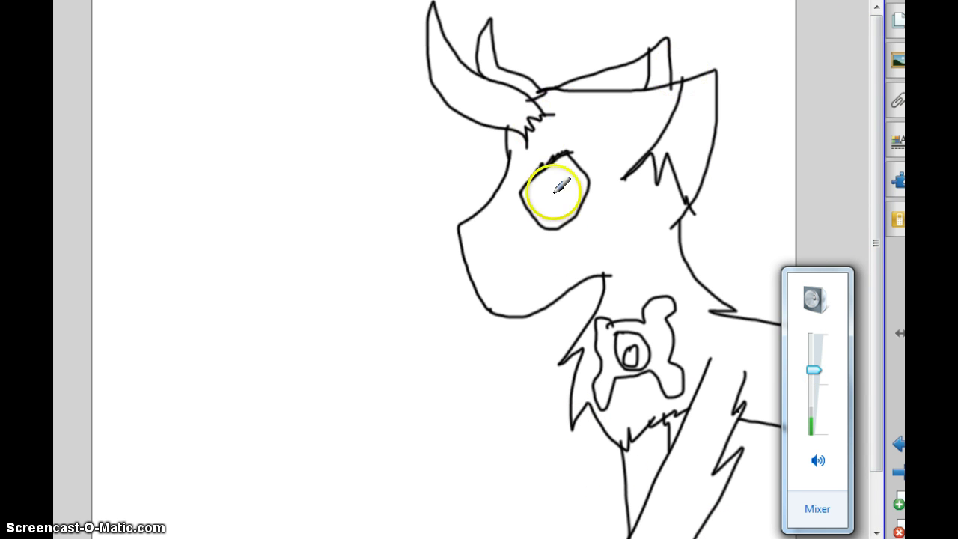
{"action": "left_click", "coordinate": [820, 123]}
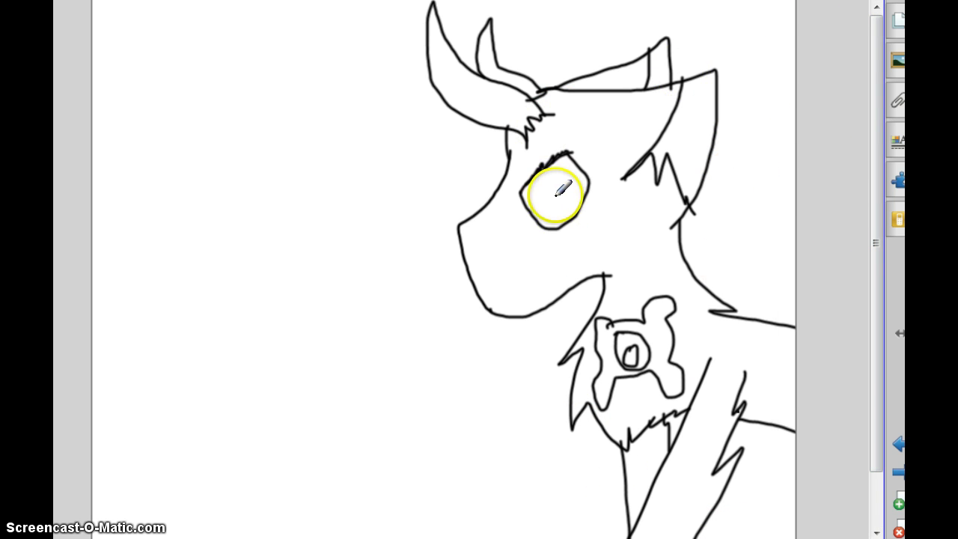
Draw a curved iris edge inside the eye, a rounded pupil under the eyelid and a small highlight at the eye's lower edge
{"action": "left_click_drag", "start_coordinate": [545, 161], "coordinate": [570, 219]}
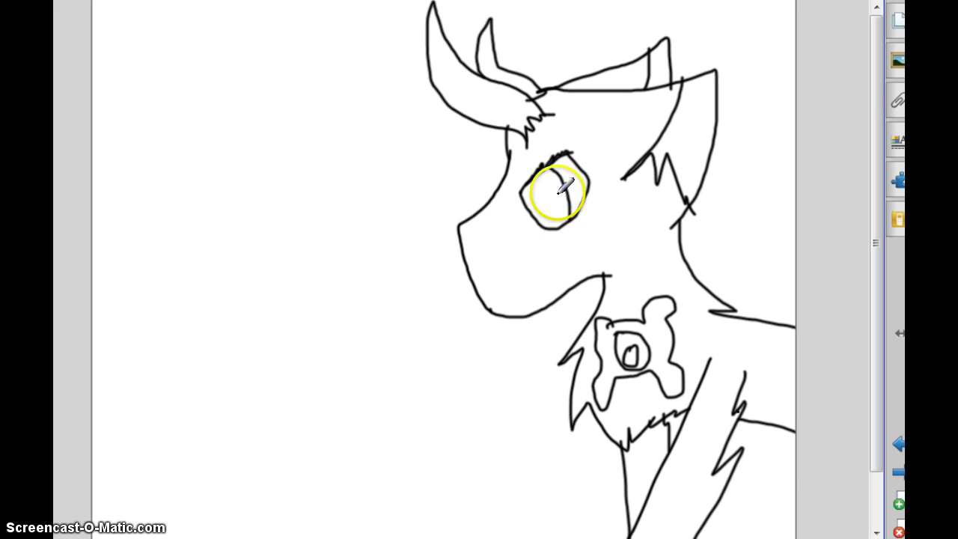
{"action": "mouse_move", "coordinate": [527, 186]}
{"action": "left_mouse_down"}
{"action": "mouse_move", "coordinate": [550, 202]}
{"action": "mouse_move", "coordinate": [564, 187]}
{"action": "left_mouse_up"}
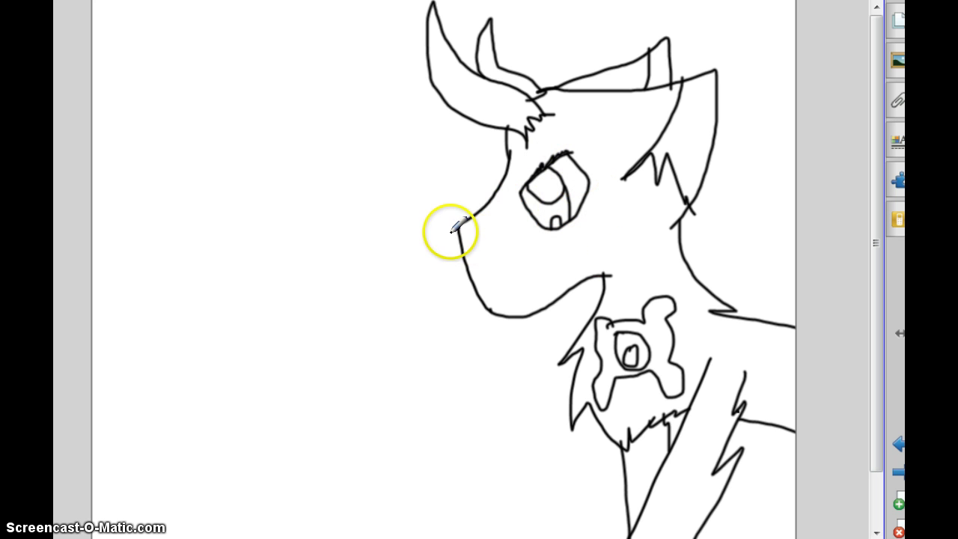
Draw the nose at the muzzle tip, with a line curving down from it into a short horizontal mouth line
{"action": "mouse_move", "coordinate": [454, 229]}
{"action": "left_mouse_down"}
{"action": "mouse_move", "coordinate": [483, 219]}
{"action": "mouse_move", "coordinate": [470, 269]}
{"action": "mouse_move", "coordinate": [482, 281]}
{"action": "mouse_move", "coordinate": [512, 281]}
{"action": "mouse_move", "coordinate": [483, 288]}
{"action": "left_mouse_up"}
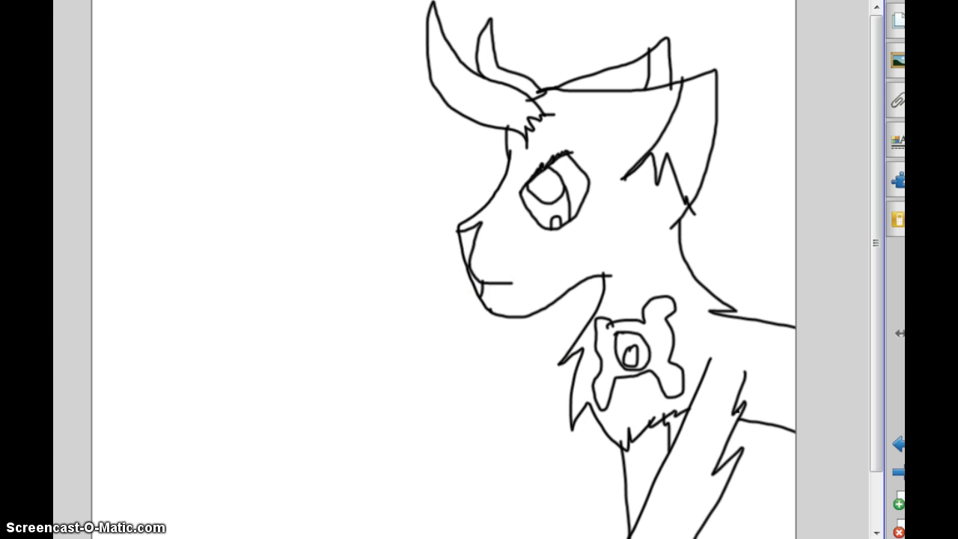
Compare the drawing with the character reference and save it to the desktop as the SMART Notebook file 42Jazztiger
{"action": "key", "text": "alt+Tab"}
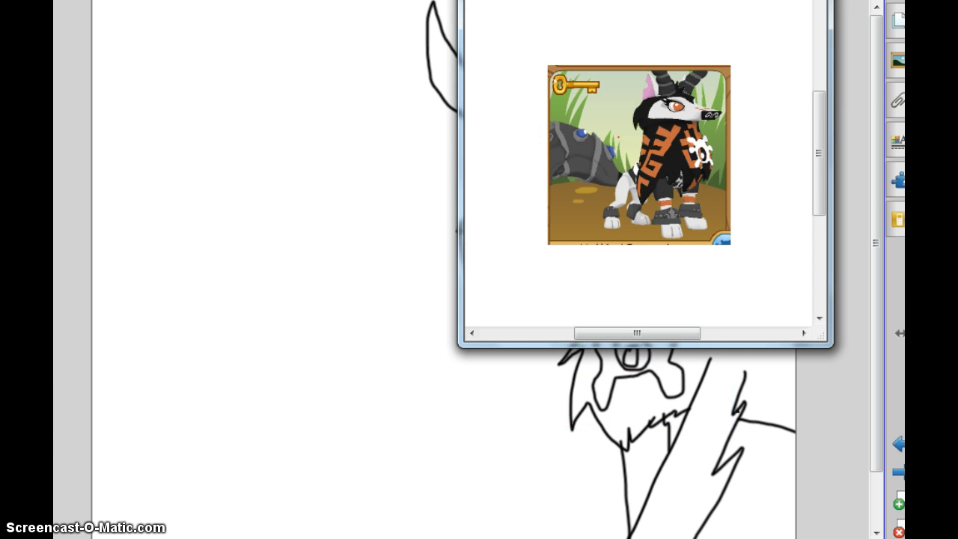
{"action": "key", "text": "alt+Tab"}
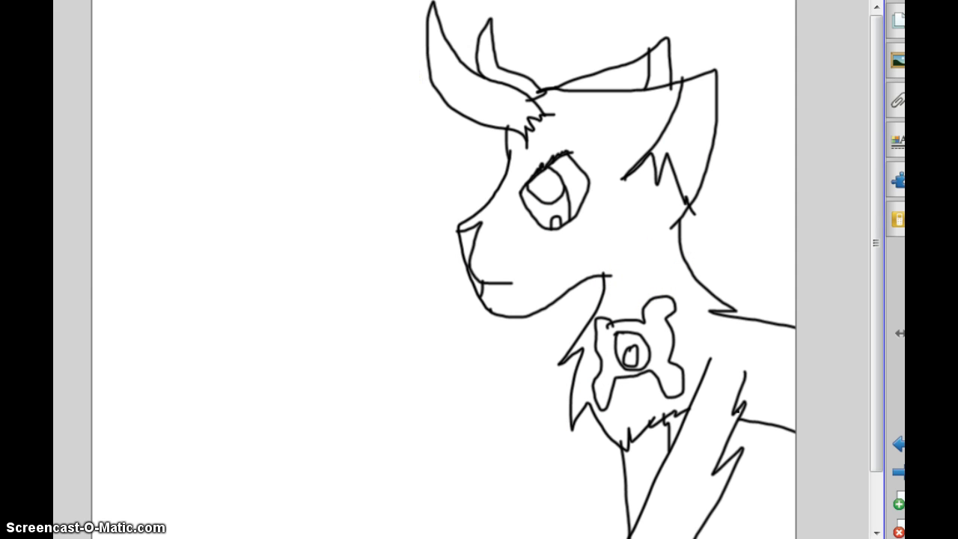
{"action": "left_click", "coordinate": [60, 0]}
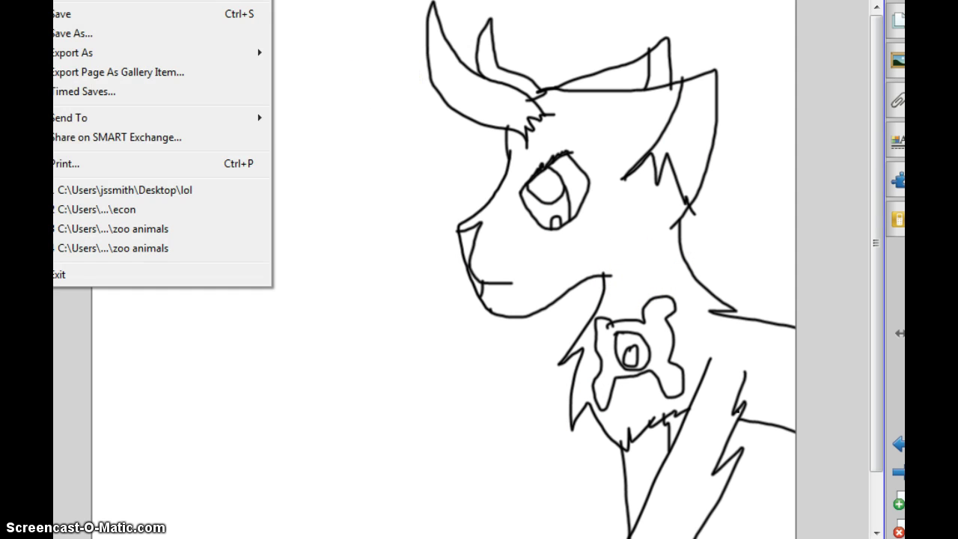
{"action": "left_click", "coordinate": [81, 32]}
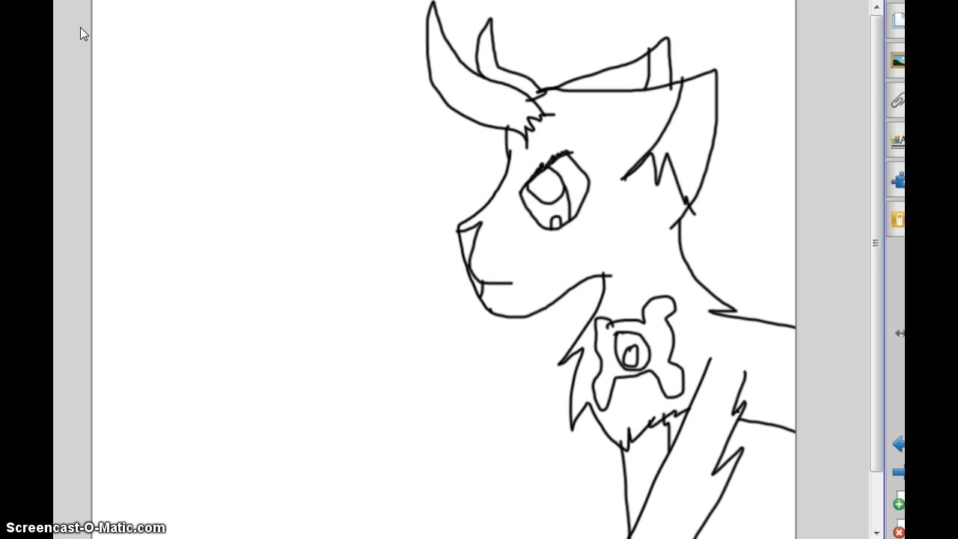
{"action": "left_click", "coordinate": [361, 198]}
{"action": "left_click", "coordinate": [332, 445]}
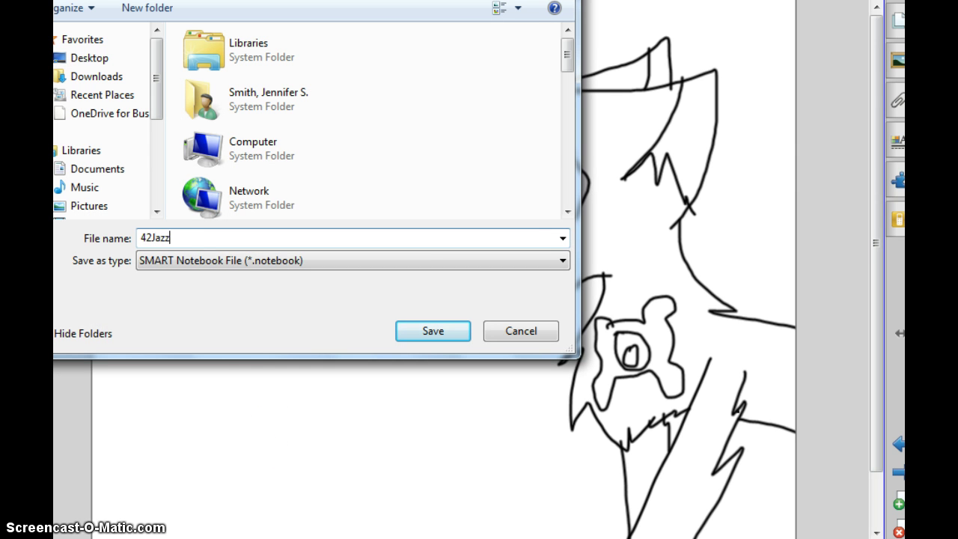
{"action": "type", "text": "r"}
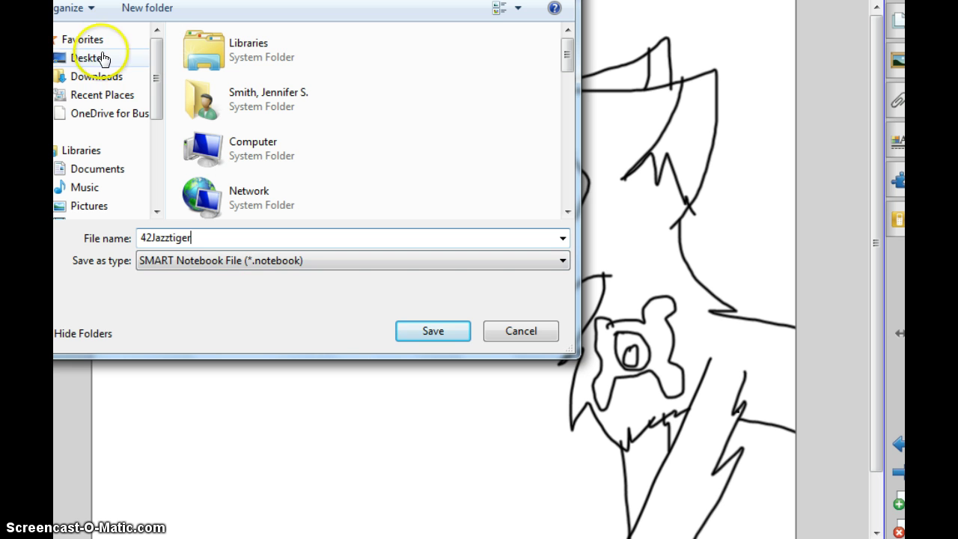
{"action": "left_click", "coordinate": [101, 58]}
{"action": "left_click", "coordinate": [321, 238]}
{"action": "left_click", "coordinate": [464, 332]}
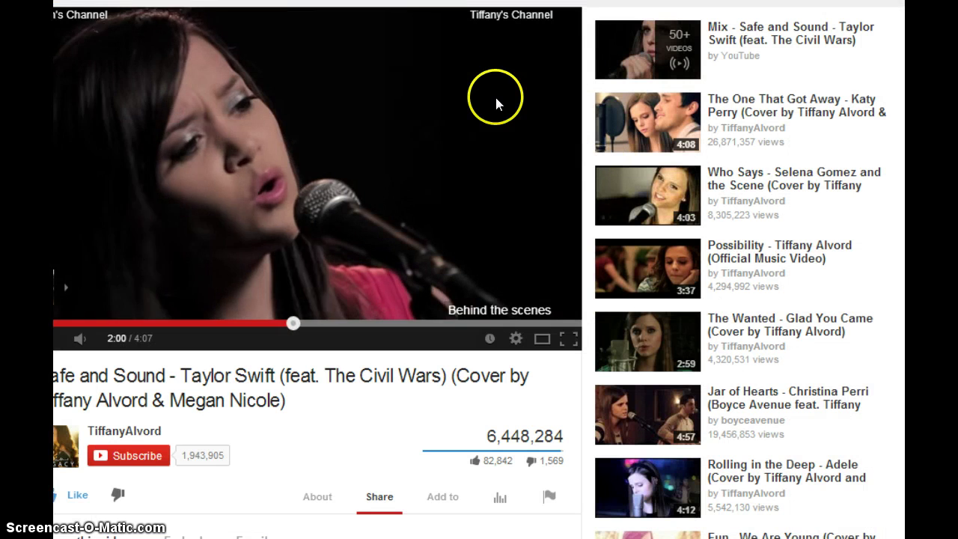
Select the 42Jazztiger file on the desktop, open the Rainbow Dash picture and browse through the other saved pictures
{"action": "key", "text": "super"}
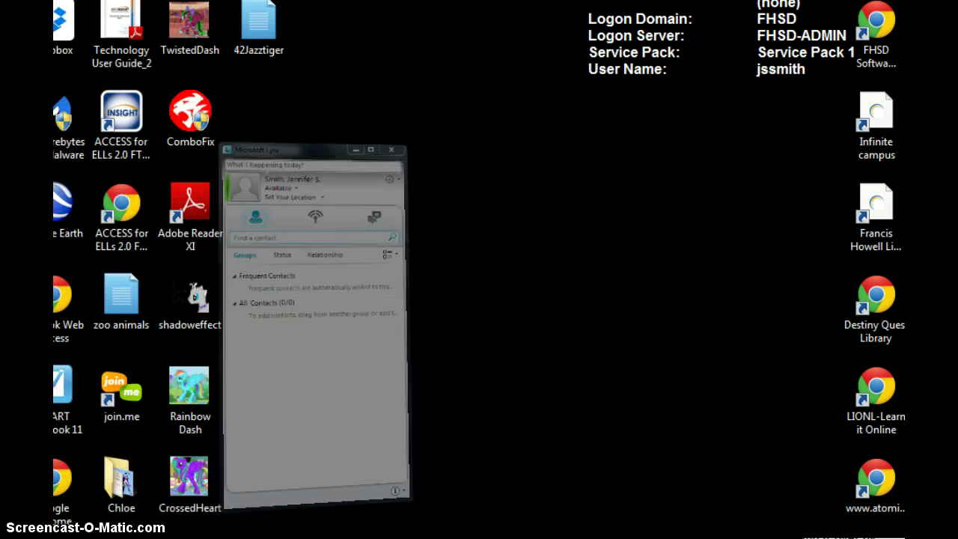
{"action": "left_click", "coordinate": [257, 44]}
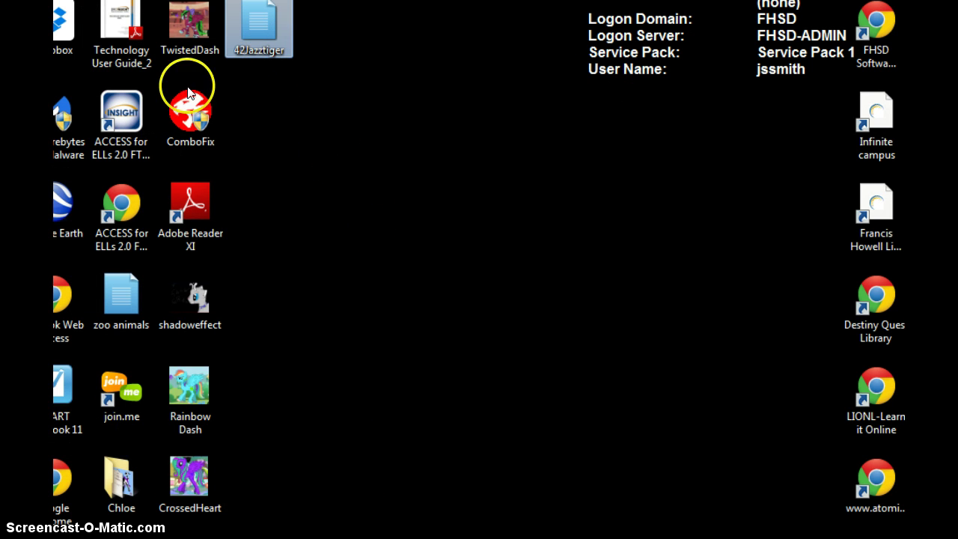
{"action": "double_click", "coordinate": [172, 410]}
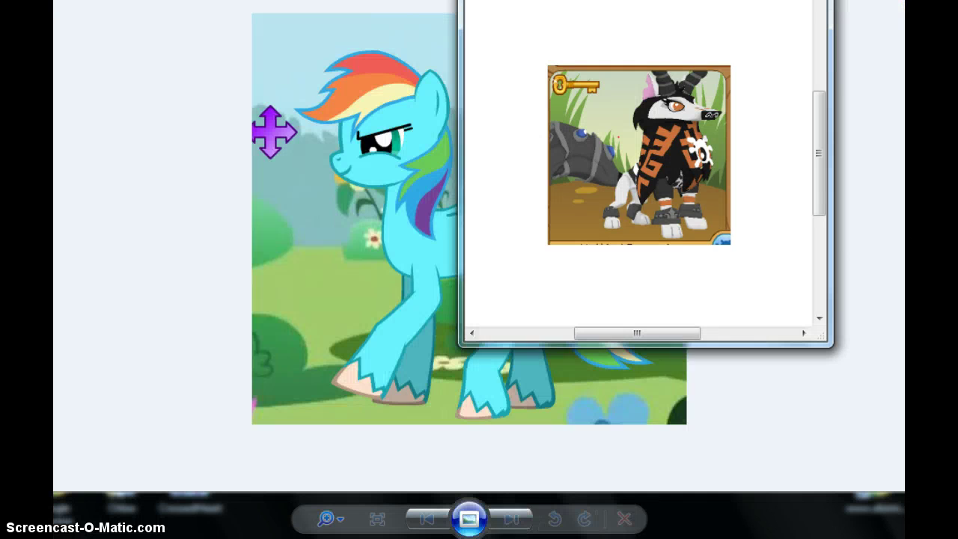
{"action": "left_click", "coordinate": [512, 519]}
{"action": "left_click", "coordinate": [512, 519]}
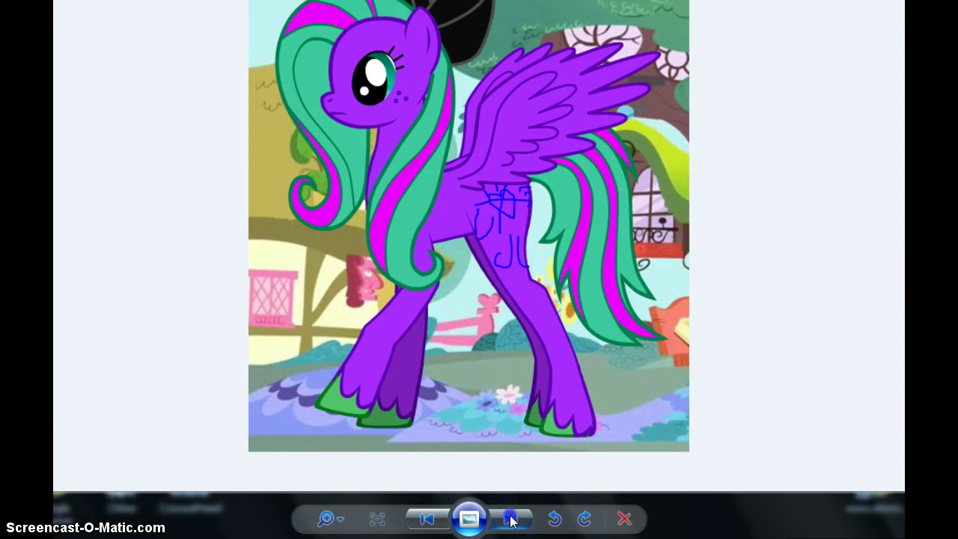
{"action": "left_click", "coordinate": [512, 519]}
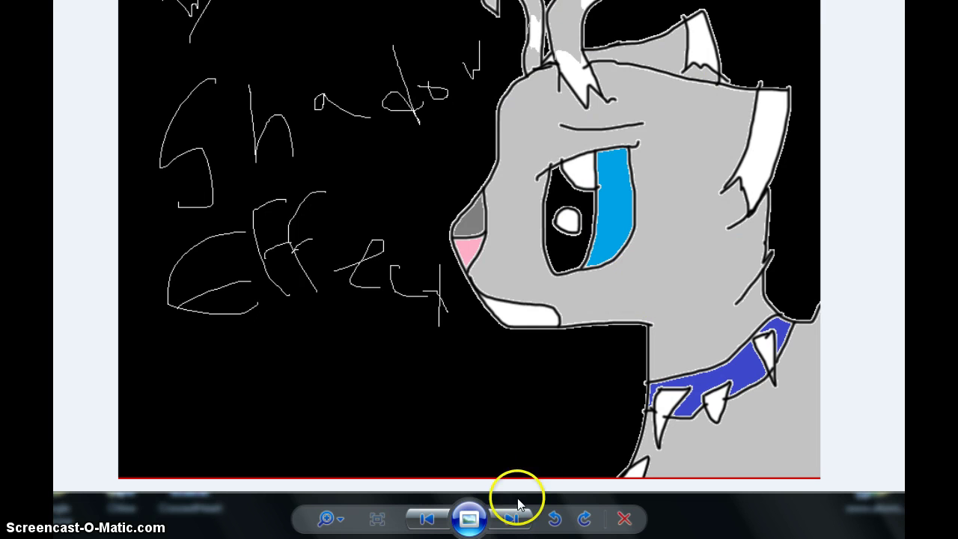
{"action": "left_click", "coordinate": [509, 521]}
{"action": "left_click", "coordinate": [509, 520]}
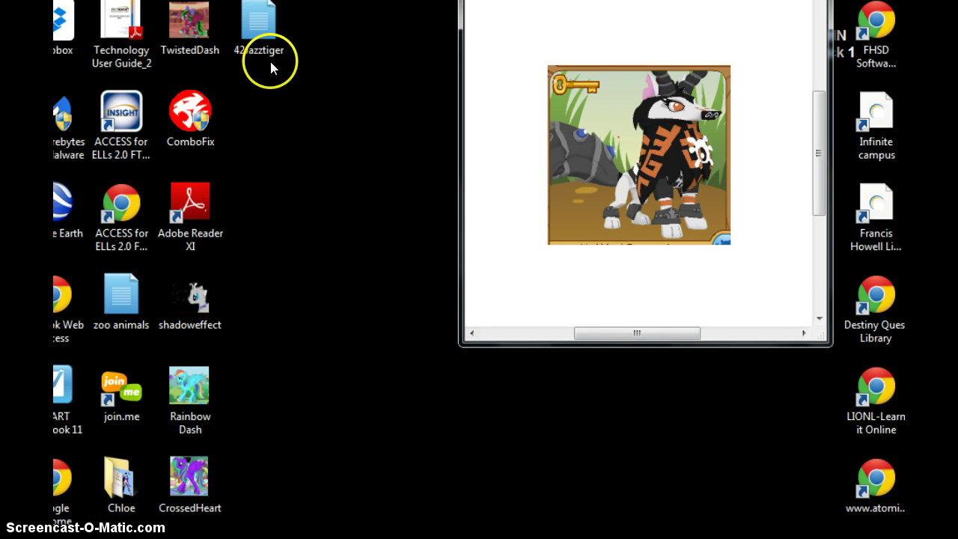
Put away the character reference window and reopen the 42Jazztiger drawing from the desktop
{"action": "left_click", "coordinate": [753, 1]}
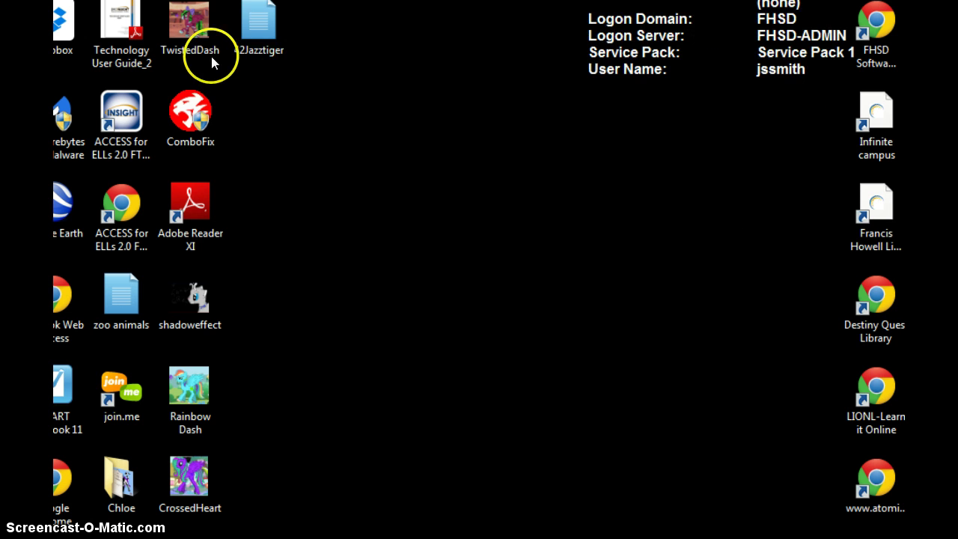
{"action": "double_click", "coordinate": [245, 50]}
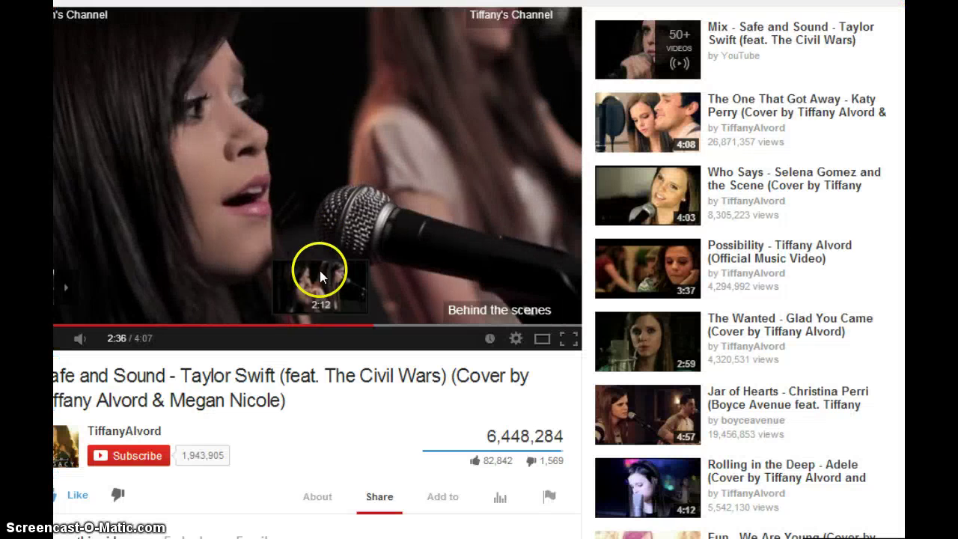
{"action": "left_click", "coordinate": [332, 204]}
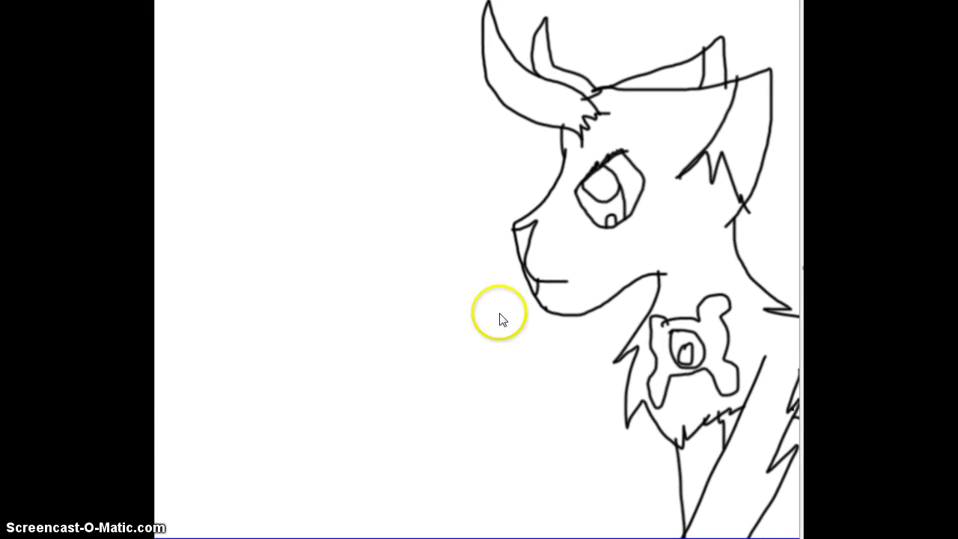
Capture the whole visible drawing as a rectangular screenshot with the Snipping Tool
{"action": "key", "text": "super"}
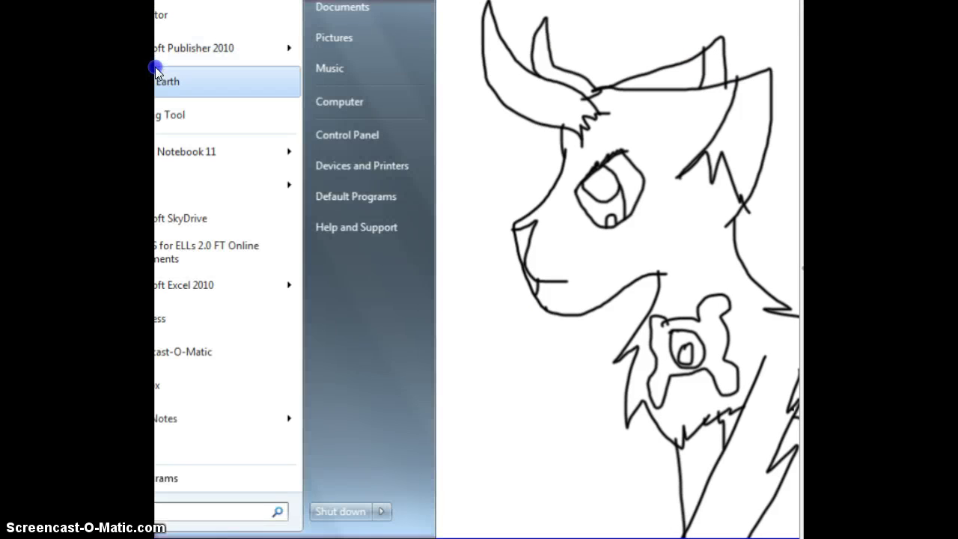
{"action": "left_click", "coordinate": [180, 108]}
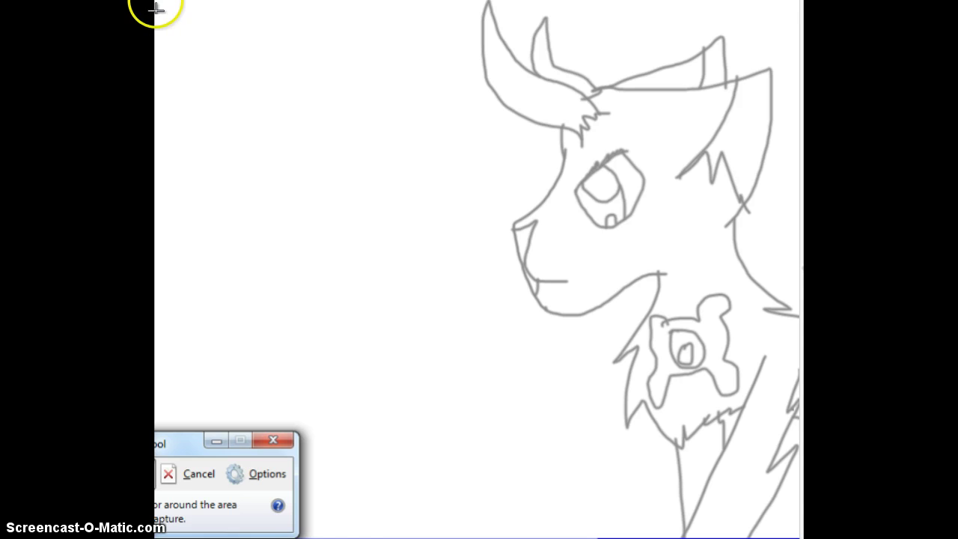
{"action": "mouse_move", "coordinate": [156, 6]}
{"action": "left_mouse_down"}
{"action": "mouse_move", "coordinate": [276, 131]}
{"action": "mouse_move", "coordinate": [633, 407]}
{"action": "mouse_move", "coordinate": [786, 536]}
{"action": "mouse_move", "coordinate": [775, 538]}
{"action": "mouse_move", "coordinate": [796, 533]}
{"action": "left_mouse_up"}
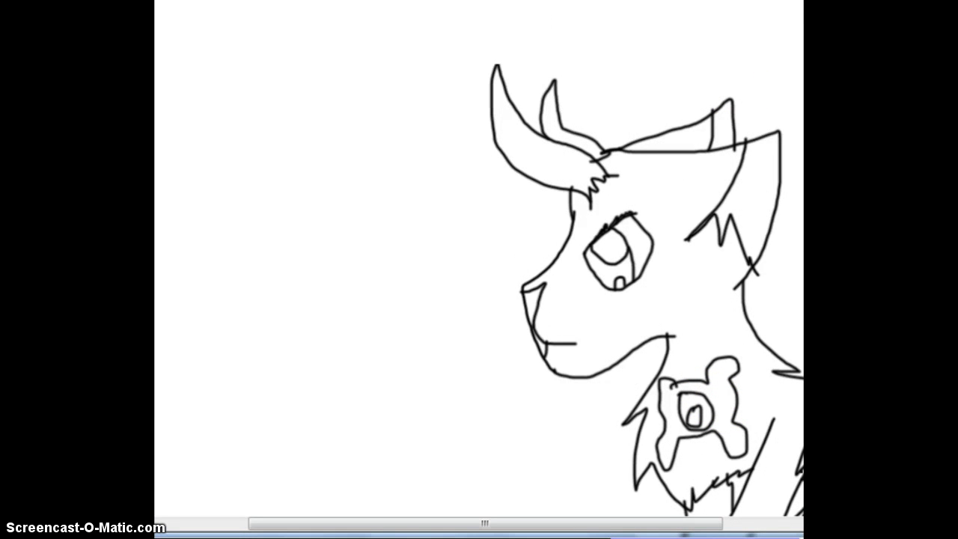
Save the captured drawing to the desktop as a PNG named 42jazztigerAJ
{"action": "key", "text": "ctrl+s"}
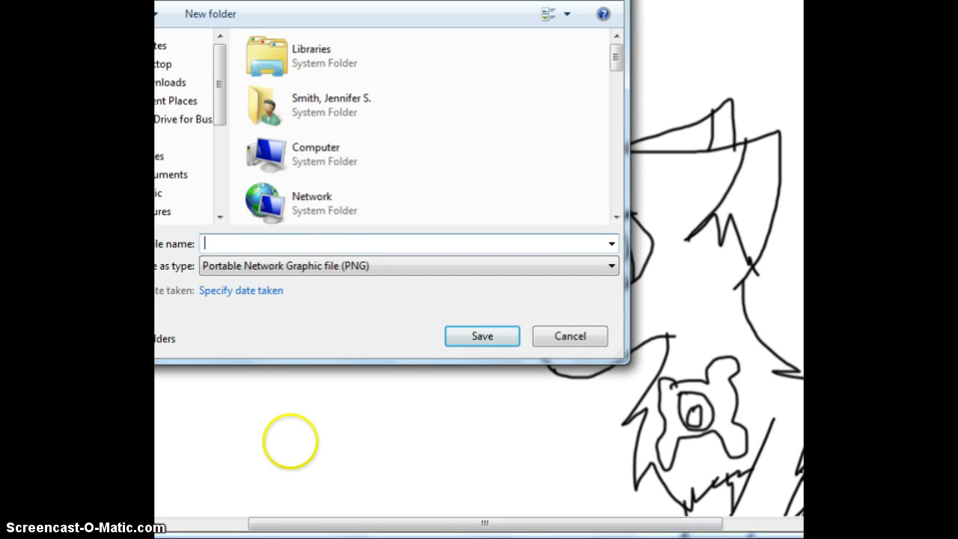
{"action": "type", "text": "42jazztiger"}
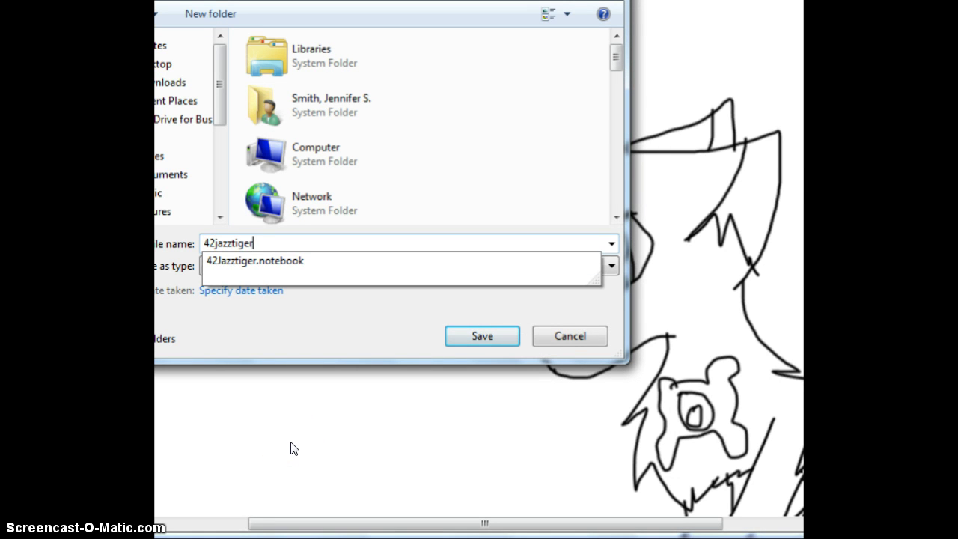
{"action": "type", "text": "AJ"}
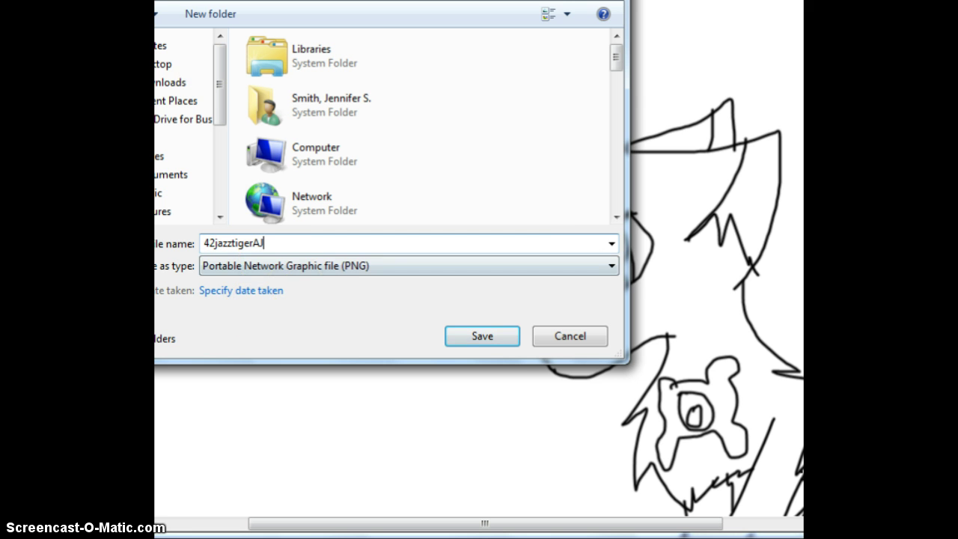
{"action": "left_click", "coordinate": [165, 63]}
{"action": "left_click", "coordinate": [532, 340]}
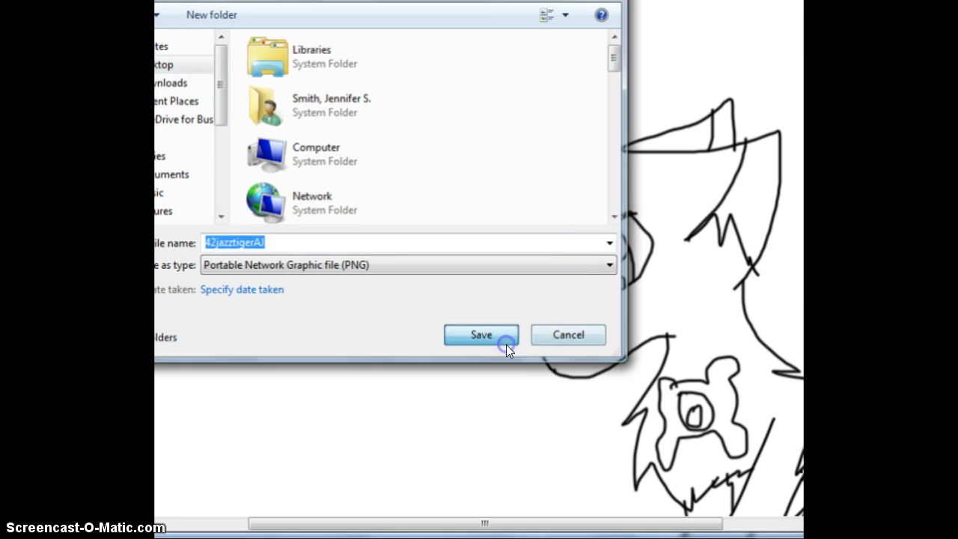
{"action": "left_click", "coordinate": [506, 344]}
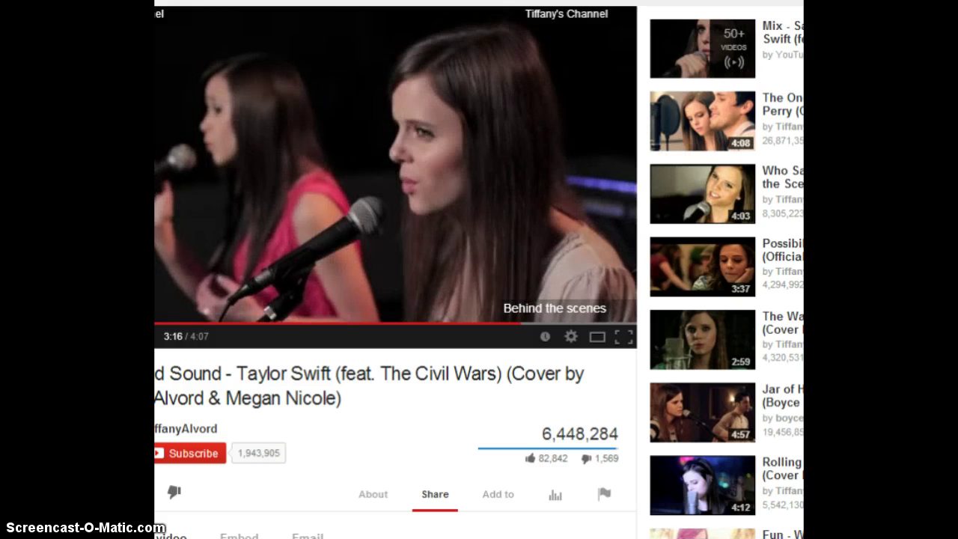
Open the 42jazztigerAJ image from the desktop and load it into Paint for editing
{"action": "key", "text": "super+d"}
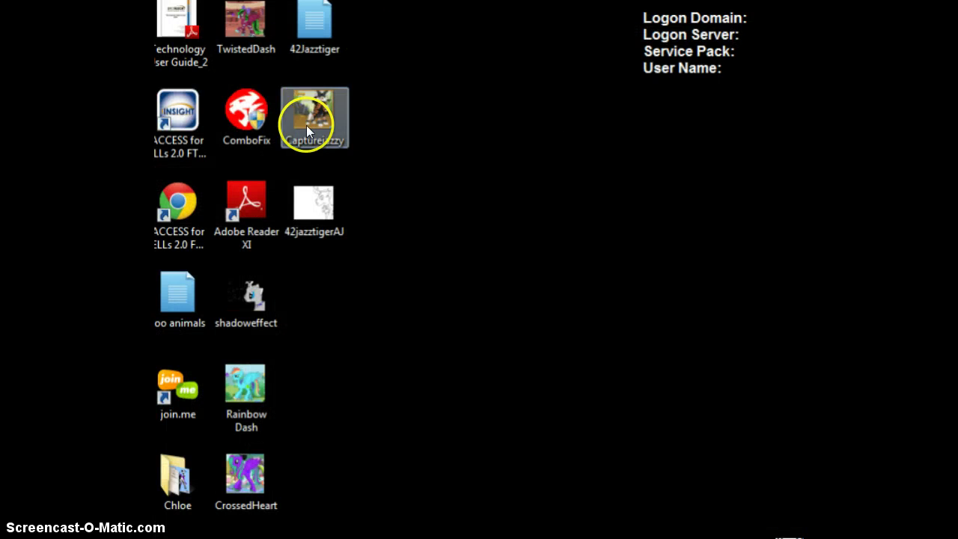
{"action": "left_click", "coordinate": [327, 207]}
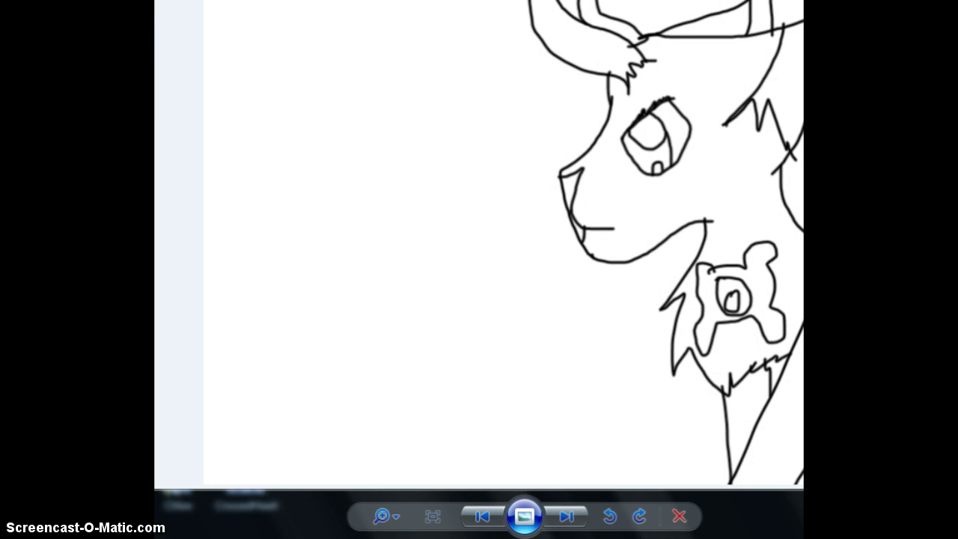
{"action": "key", "text": "alt+o"}
{"action": "key", "text": "Escape"}
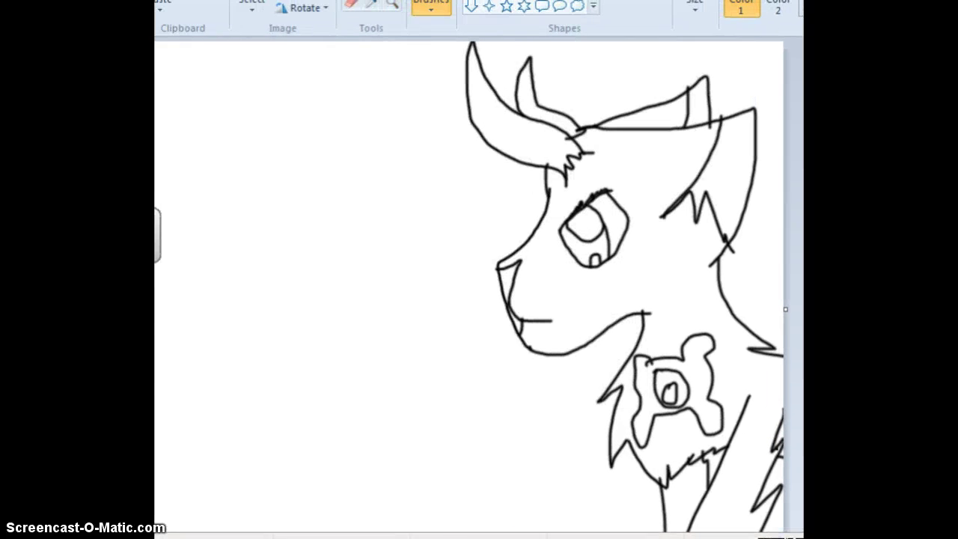
Resume playback of the YouTube music video and return to the drawing in Paint
{"action": "left_click", "coordinate": [479, 537]}
{"action": "left_click", "coordinate": [475, 251]}
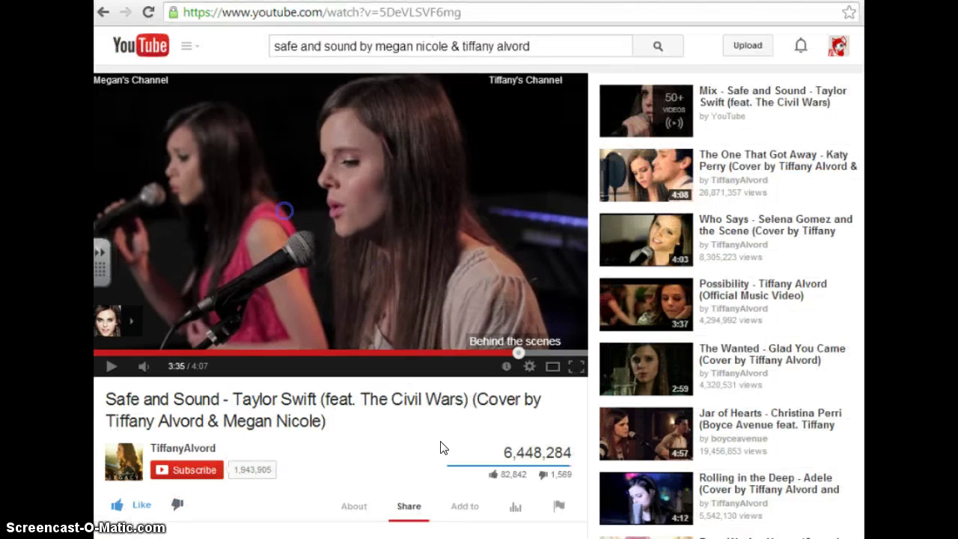
{"action": "left_click", "coordinate": [286, 210]}
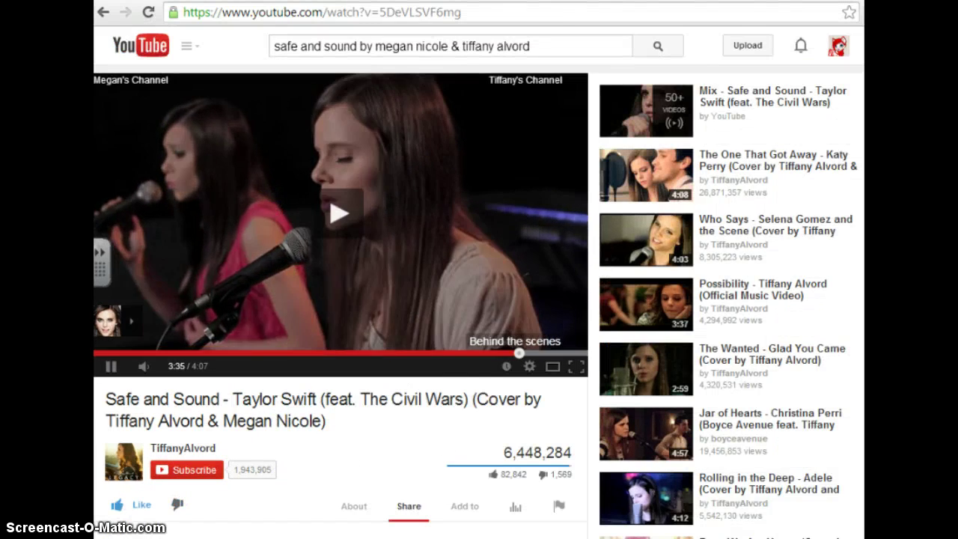
{"action": "left_click", "coordinate": [509, 537]}
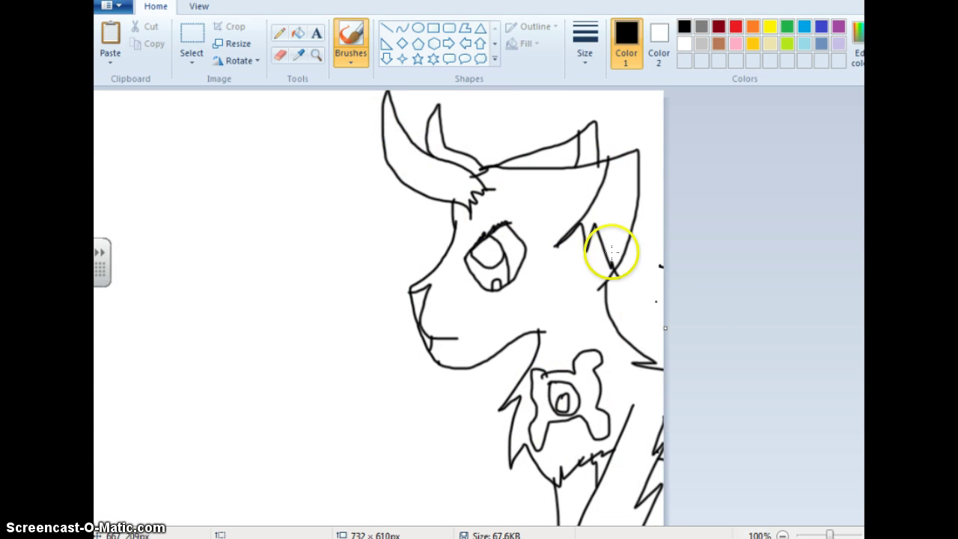
Erase the stray black marks at the canvas edge behind the animal's neck and choose the Fill tool
{"action": "left_click", "coordinate": [280, 55]}
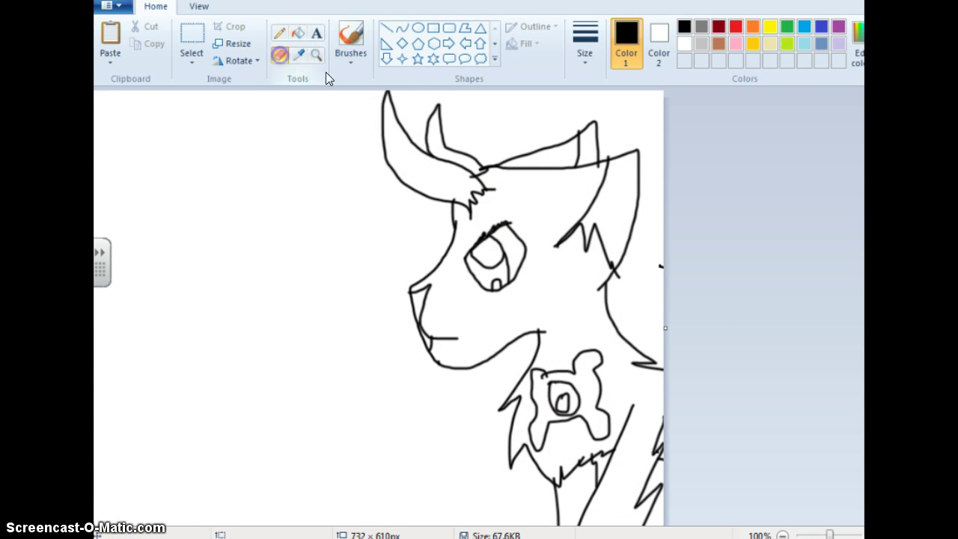
{"action": "left_click_drag", "start_coordinate": [661, 263], "coordinate": [661, 268]}
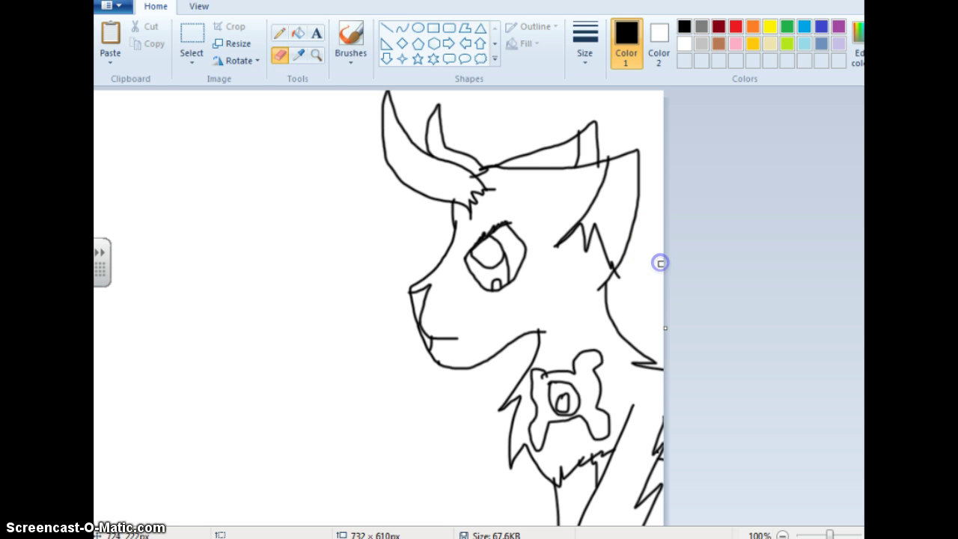
{"action": "left_click", "coordinate": [298, 33]}
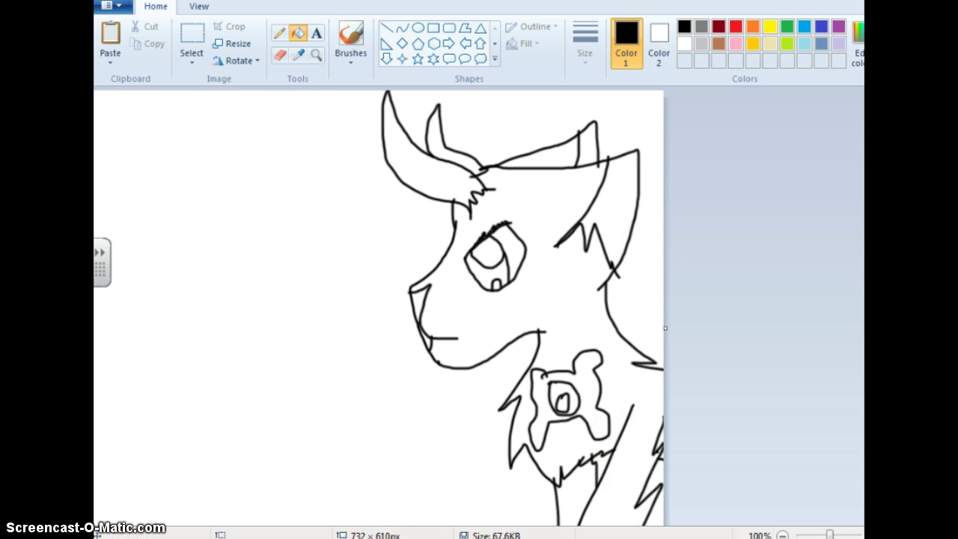
Browse the saved pictures in Windows Photo Viewer to the finished shadoweffect drawing, and return to the drawing in Paint
{"action": "mouse_move", "coordinate": [497, 538]}
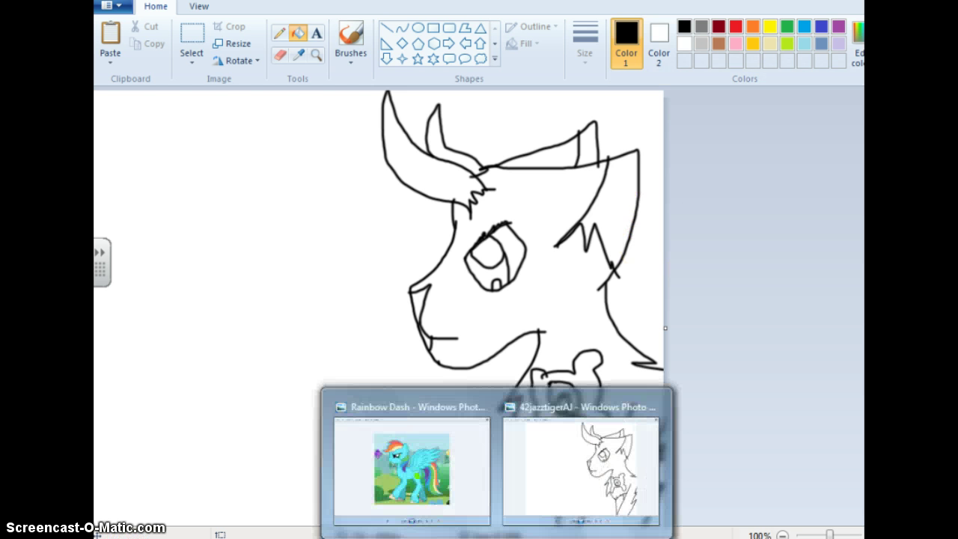
{"action": "left_click", "coordinate": [436, 448]}
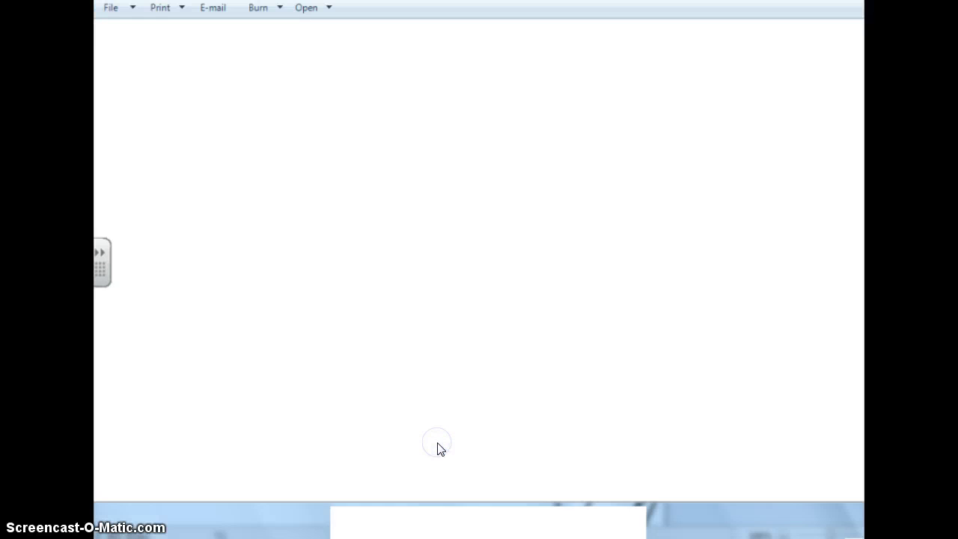
{"action": "left_click", "coordinate": [527, 528]}
{"action": "left_click", "coordinate": [526, 529]}
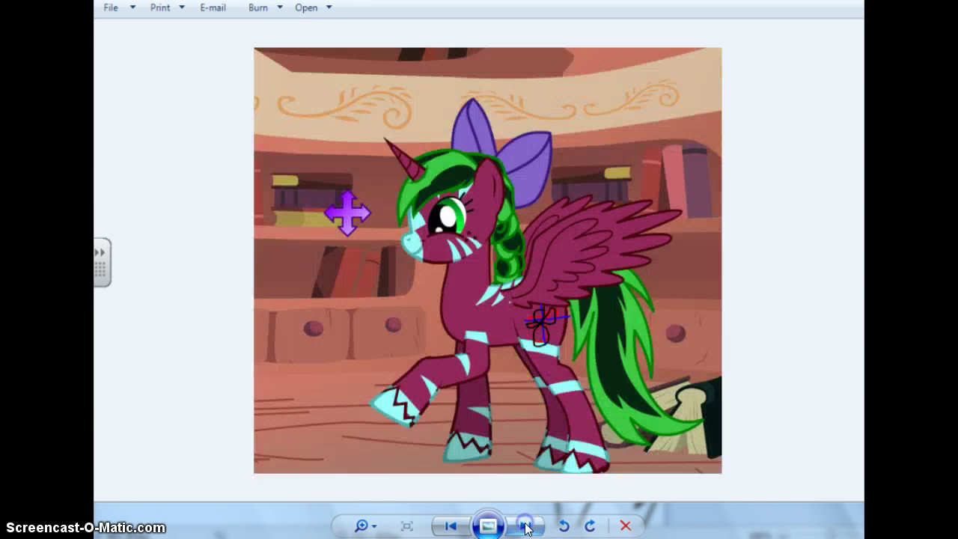
{"action": "left_click", "coordinate": [527, 529]}
{"action": "left_click", "coordinate": [526, 529]}
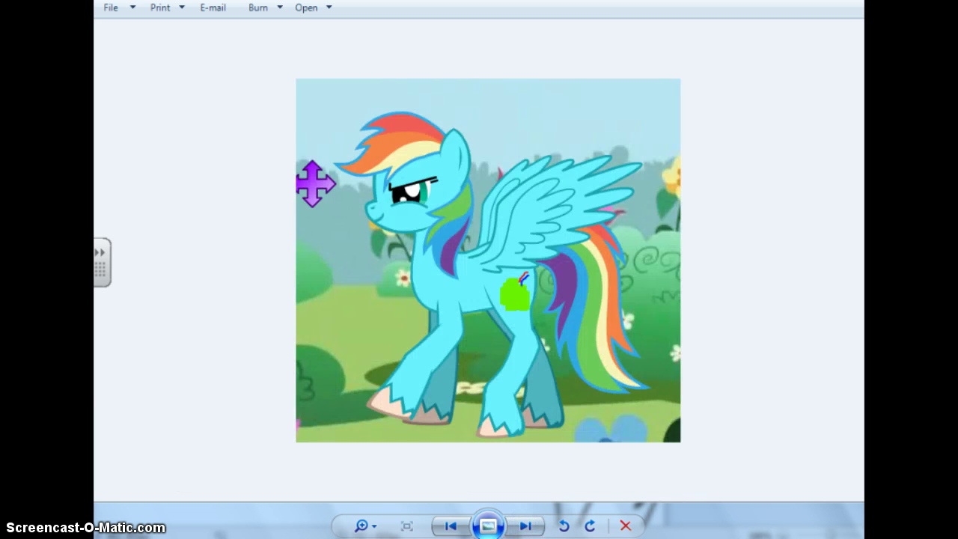
{"action": "left_click", "coordinate": [453, 528]}
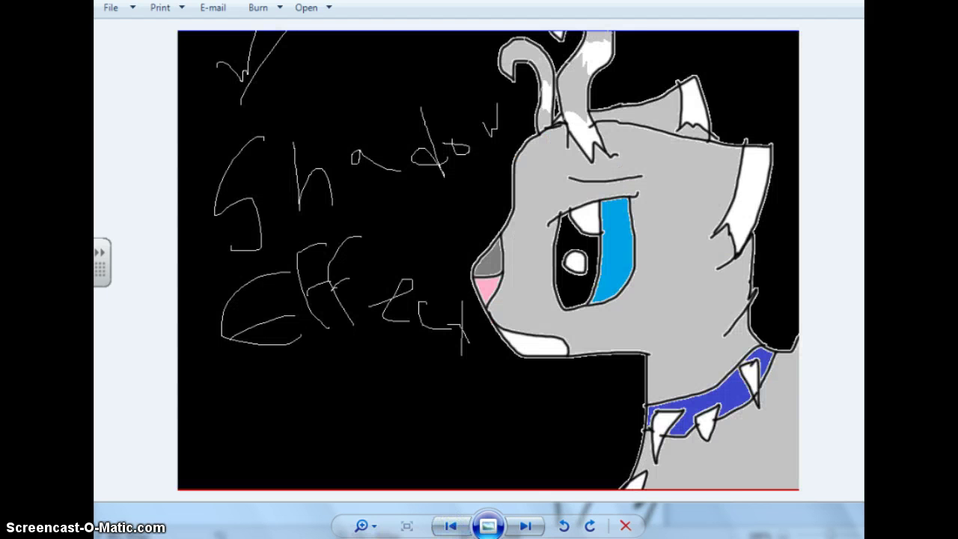
{"action": "left_click", "coordinate": [114, 537]}
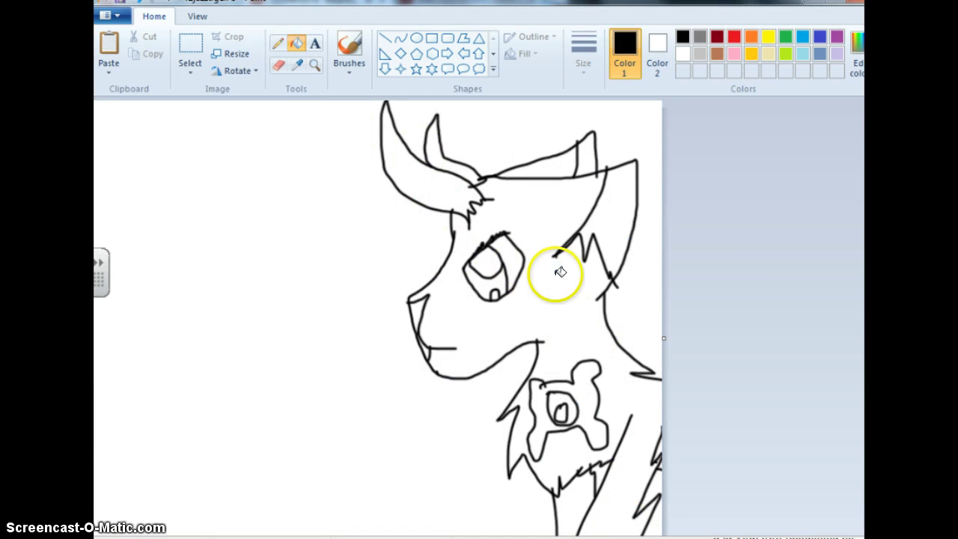
Draw a thin jagged black Pencil line from the end of the jaw to the back of the neck, separating head from neck
{"action": "left_click", "coordinate": [274, 40]}
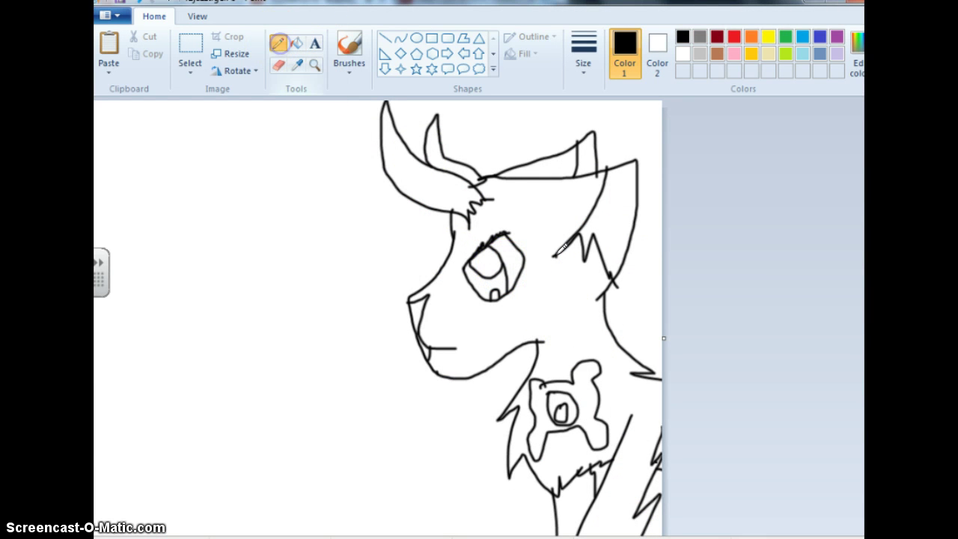
{"action": "left_click", "coordinate": [538, 338]}
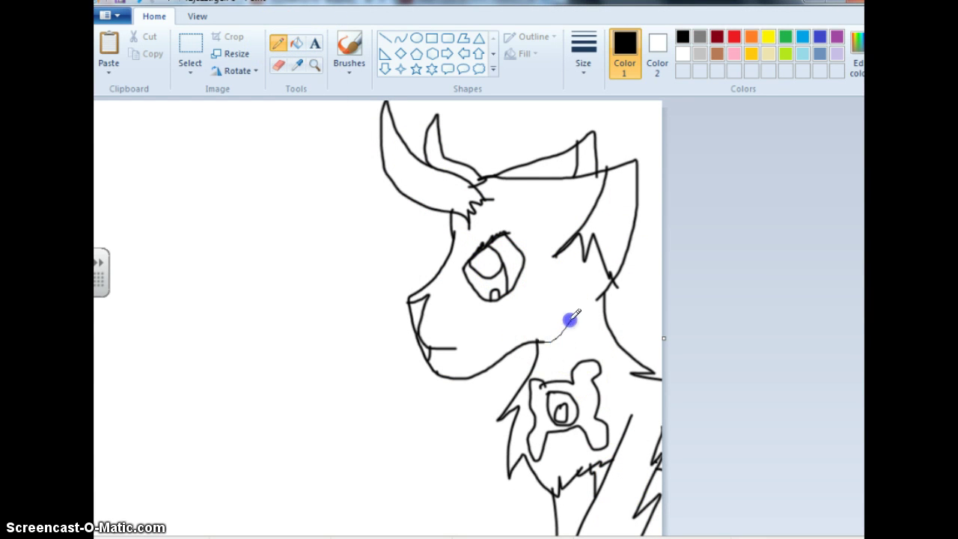
{"action": "left_click_drag", "start_coordinate": [601, 303], "coordinate": [603, 305]}
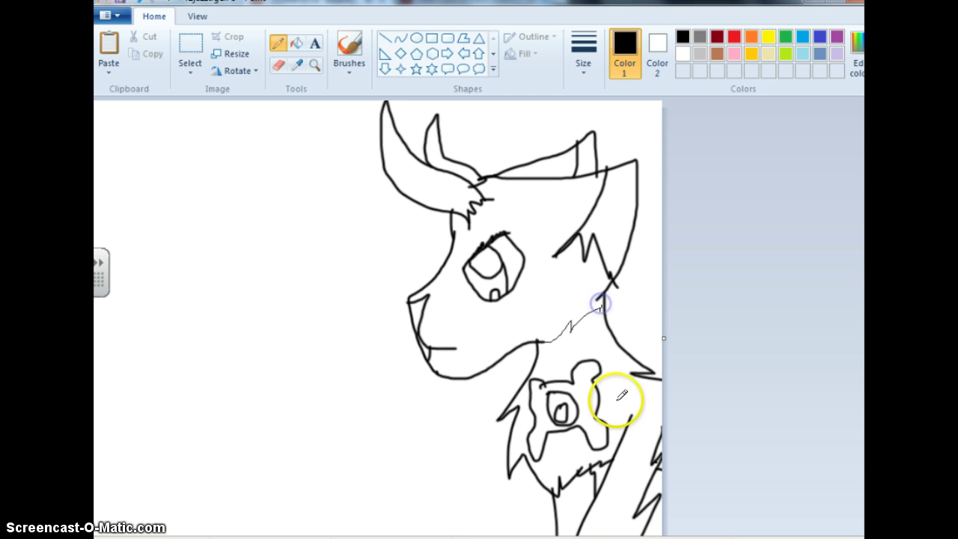
Draw a thin jagged Pencil line from the fur tip behind the neck down to the shoulder line, closing the gap where they meet
{"action": "left_click_drag", "start_coordinate": [636, 376], "coordinate": [637, 375]}
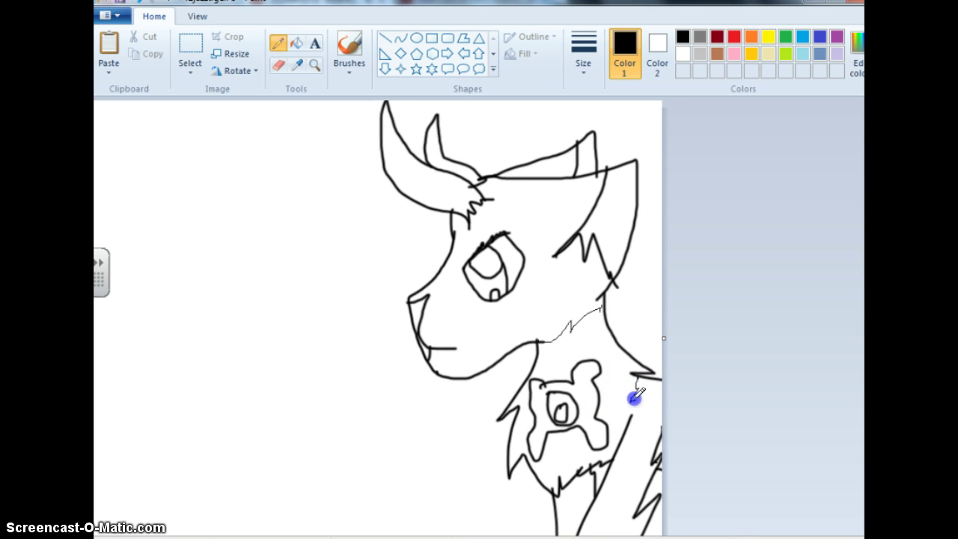
{"action": "left_click_drag", "start_coordinate": [633, 408], "coordinate": [633, 412]}
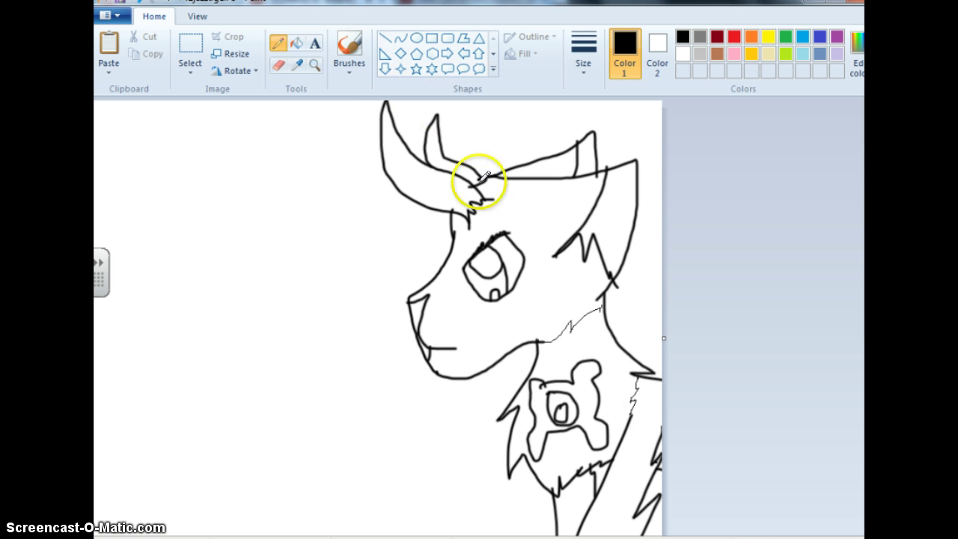
{"action": "left_click", "coordinate": [315, 67]}
{"action": "left_click", "coordinate": [596, 427]}
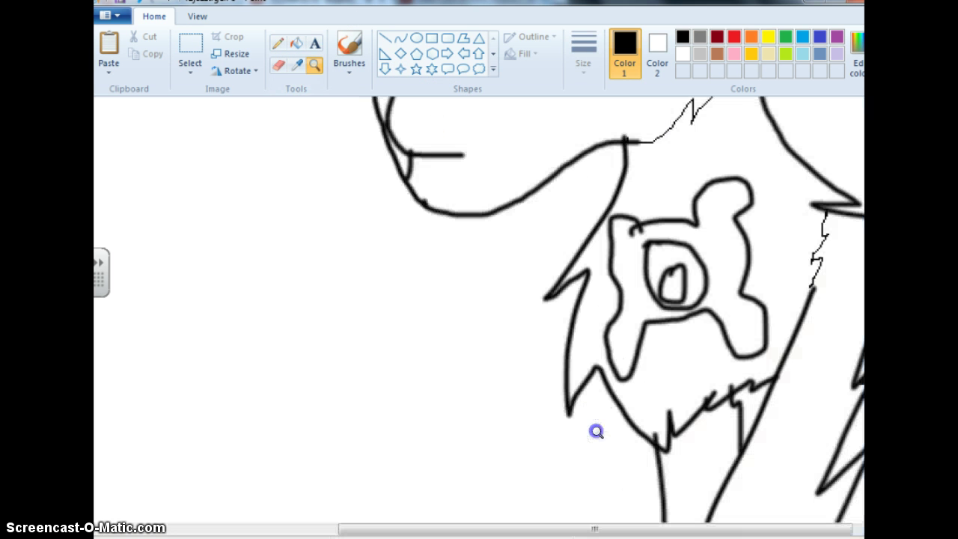
{"action": "left_click", "coordinate": [276, 44]}
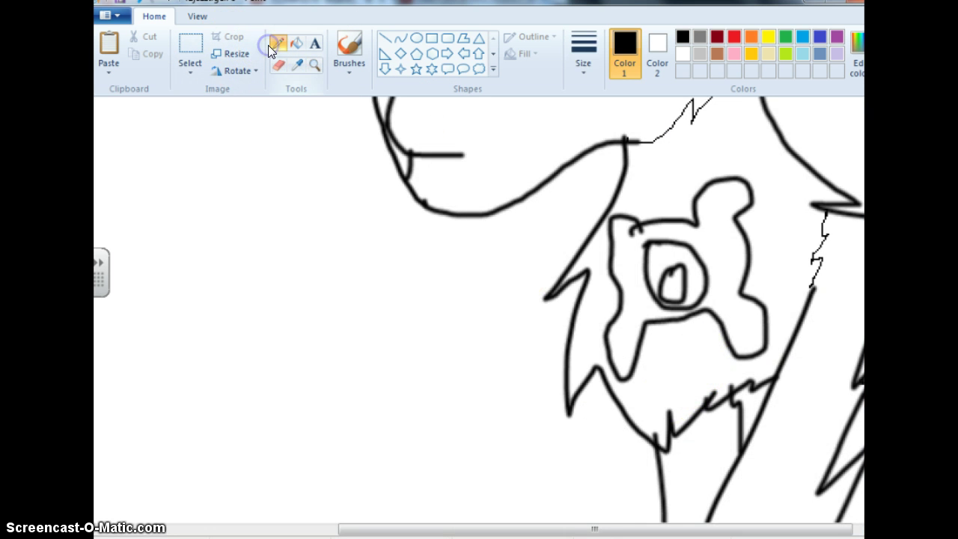
{"action": "left_click_drag", "start_coordinate": [813, 283], "coordinate": [813, 283]}
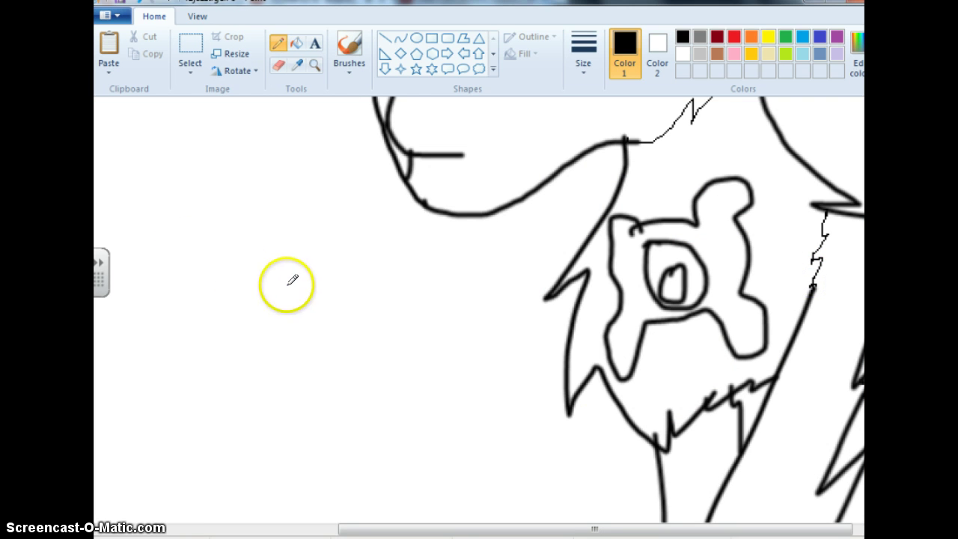
Handwrite a note about not caring if viewers don't like the song in the blank area in front of the animal, as far as the word "like"
{"action": "left_click_drag", "start_coordinate": [290, 286], "coordinate": [293, 322]}
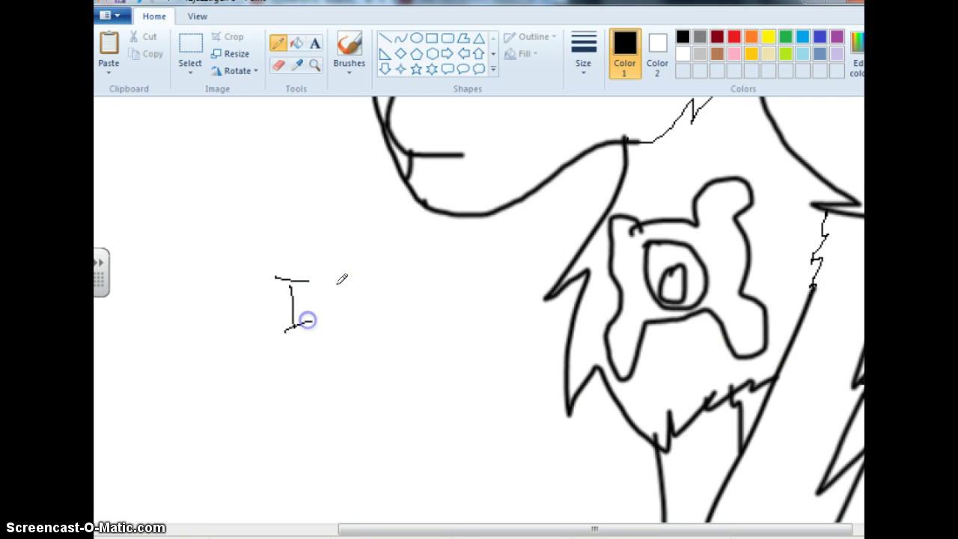
{"action": "left_click_drag", "start_coordinate": [384, 297], "coordinate": [376, 304]}
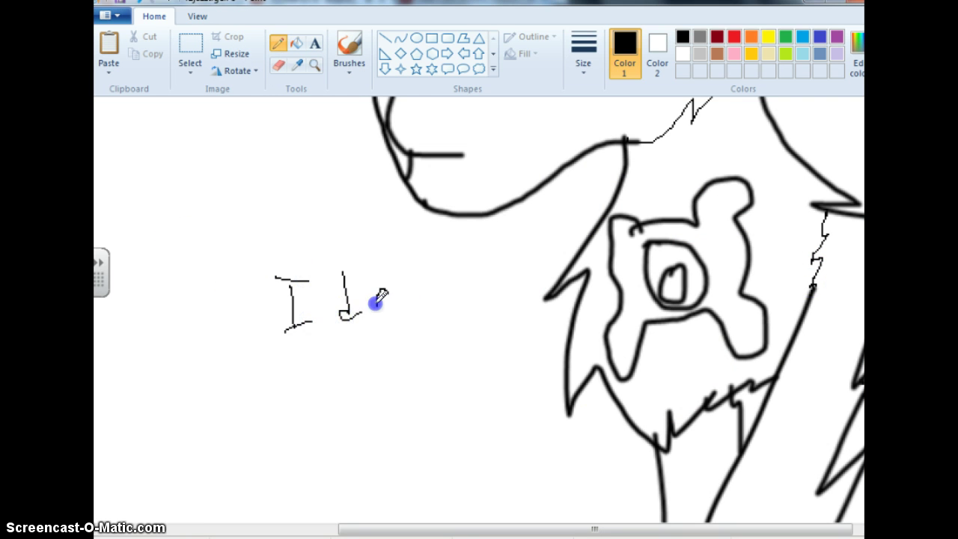
{"action": "left_click_drag", "start_coordinate": [336, 357], "coordinate": [332, 396]}
{"action": "left_click", "coordinate": [327, 352]}
{"action": "mouse_move", "coordinate": [388, 385]}
{"action": "left_mouse_down"}
{"action": "mouse_move", "coordinate": [368, 317]}
{"action": "mouse_move", "coordinate": [372, 352]}
{"action": "left_mouse_up"}
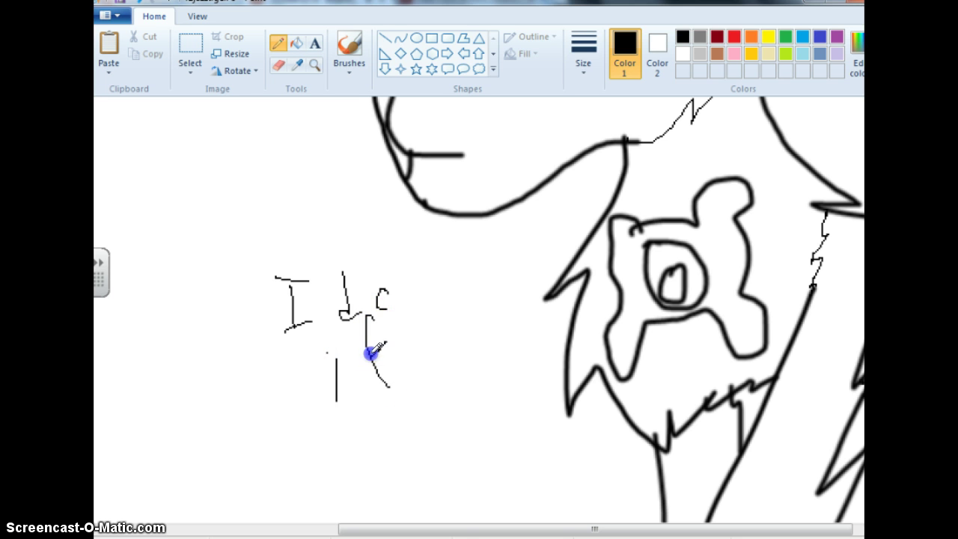
{"action": "left_click_drag", "start_coordinate": [420, 332], "coordinate": [444, 330]}
{"action": "left_click_drag", "start_coordinate": [365, 418], "coordinate": [343, 436]}
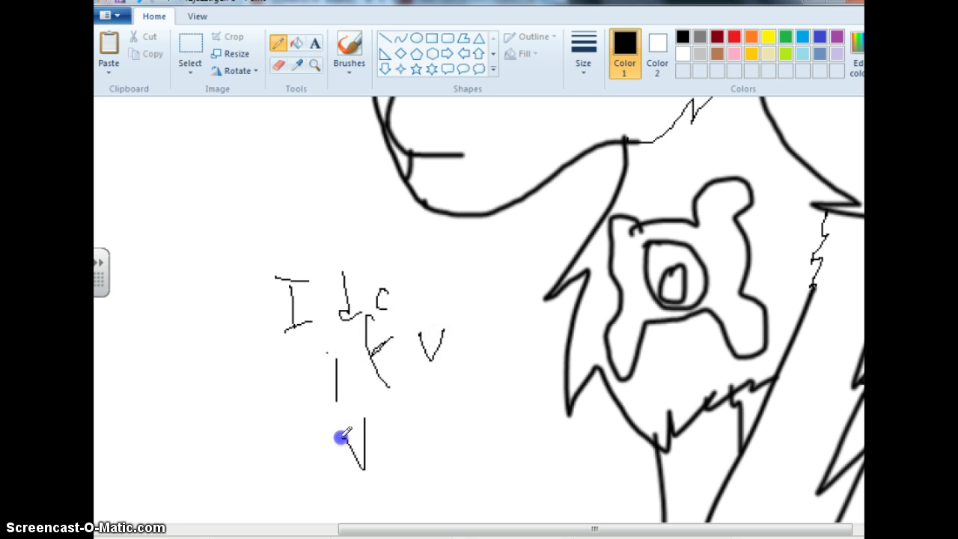
{"action": "left_click_drag", "start_coordinate": [425, 440], "coordinate": [432, 478]}
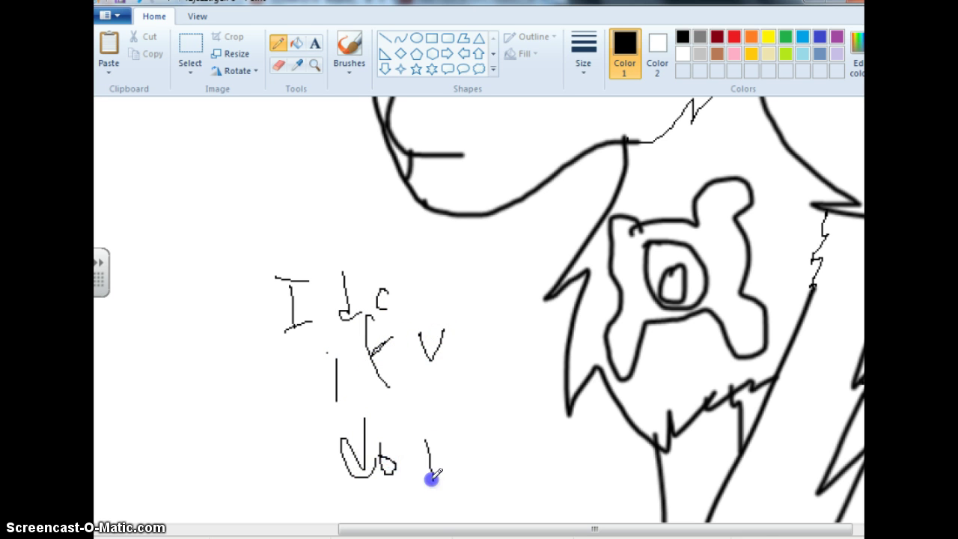
{"action": "left_click_drag", "start_coordinate": [466, 399], "coordinate": [478, 454]}
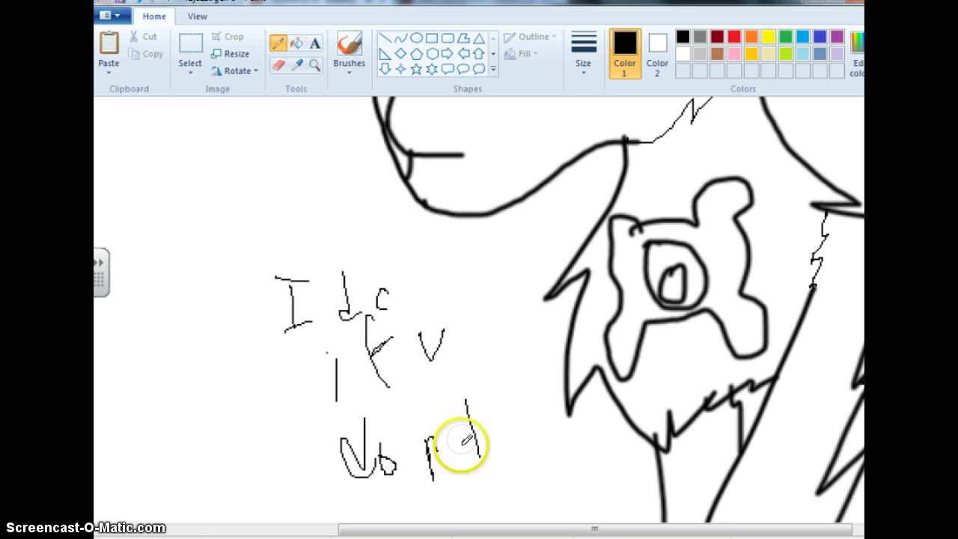
{"action": "left_click_drag", "start_coordinate": [500, 400], "coordinate": [500, 474]}
{"action": "mouse_move", "coordinate": [526, 432]}
{"action": "left_mouse_down"}
{"action": "mouse_move", "coordinate": [526, 479]}
{"action": "mouse_move", "coordinate": [526, 438]}
{"action": "mouse_move", "coordinate": [548, 463]}
{"action": "left_mouse_up"}
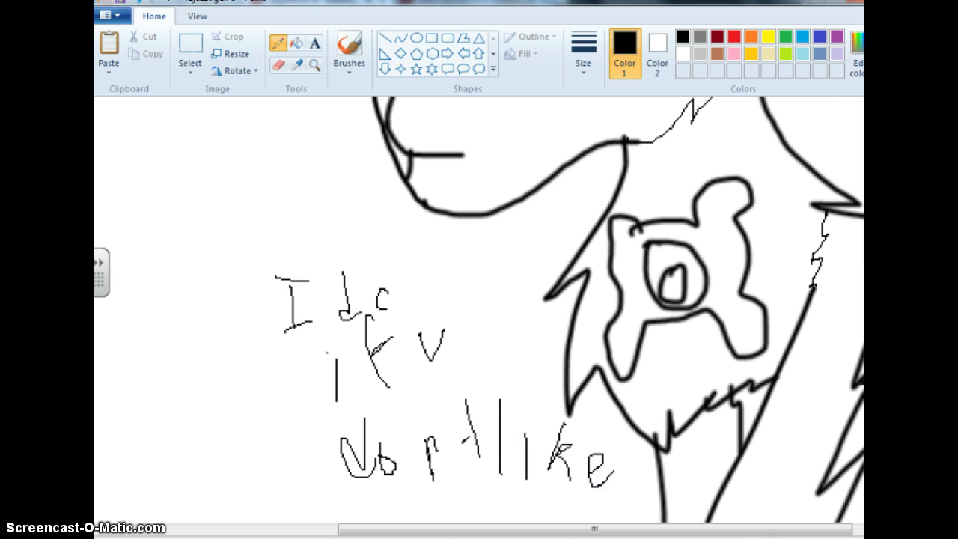
Handwrite "Song" beneath the note and draw a round smiley face beside it
{"action": "scroll", "coordinate": [479, 307], "scroll_direction": "down", "scroll_amount": 2}
{"action": "mouse_move", "coordinate": [452, 423]}
{"action": "left_mouse_down"}
{"action": "mouse_move", "coordinate": [413, 452]}
{"action": "mouse_move", "coordinate": [431, 488]}
{"action": "mouse_move", "coordinate": [482, 489]}
{"action": "left_mouse_up"}
{"action": "mouse_move", "coordinate": [517, 459]}
{"action": "left_mouse_down"}
{"action": "mouse_move", "coordinate": [513, 488]}
{"action": "mouse_move", "coordinate": [528, 491]}
{"action": "left_mouse_up"}
{"action": "left_click_drag", "start_coordinate": [535, 488], "coordinate": [546, 480]}
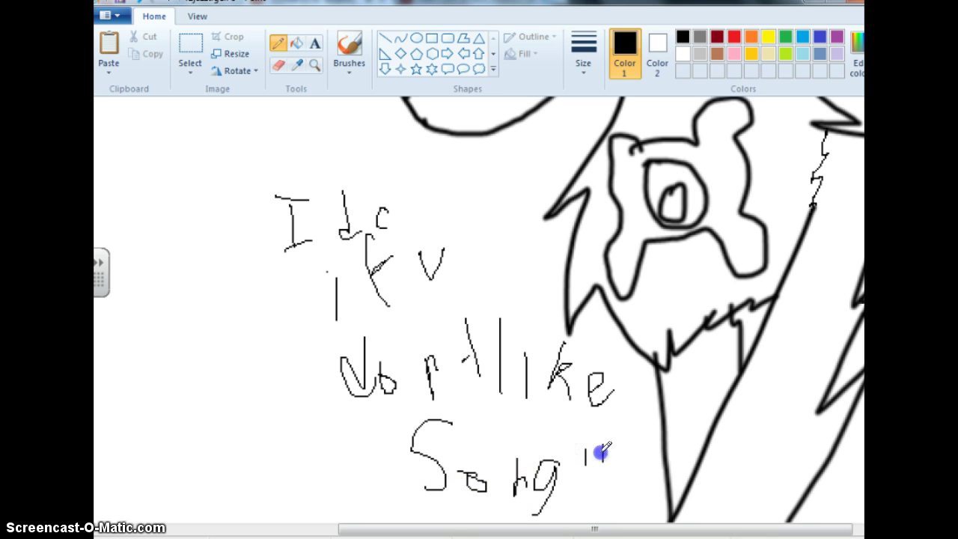
{"action": "left_click_drag", "start_coordinate": [601, 453], "coordinate": [611, 490]}
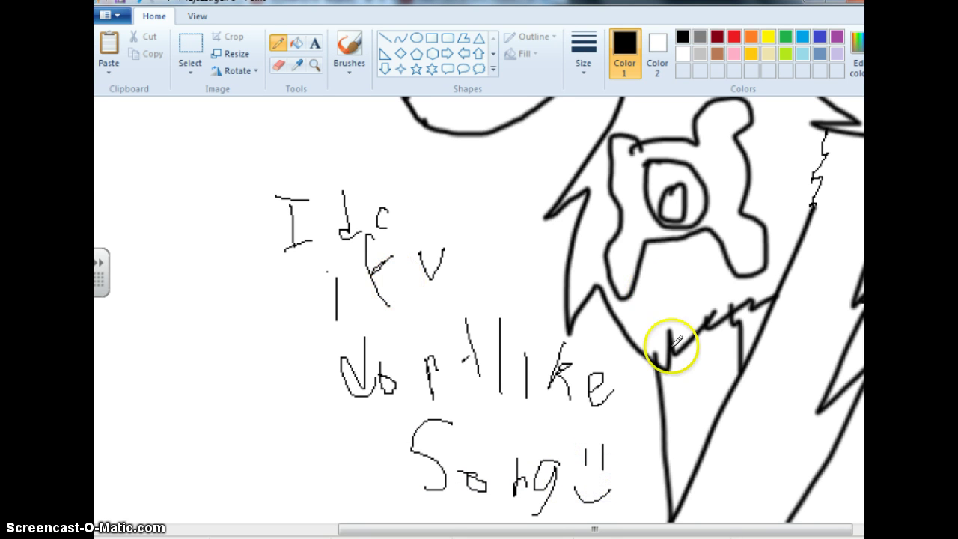
{"action": "left_click_drag", "start_coordinate": [606, 421], "coordinate": [582, 430]}
{"action": "mouse_move", "coordinate": [572, 485]}
{"action": "left_mouse_down"}
{"action": "mouse_move", "coordinate": [613, 503]}
{"action": "mouse_move", "coordinate": [623, 425]}
{"action": "left_mouse_up"}
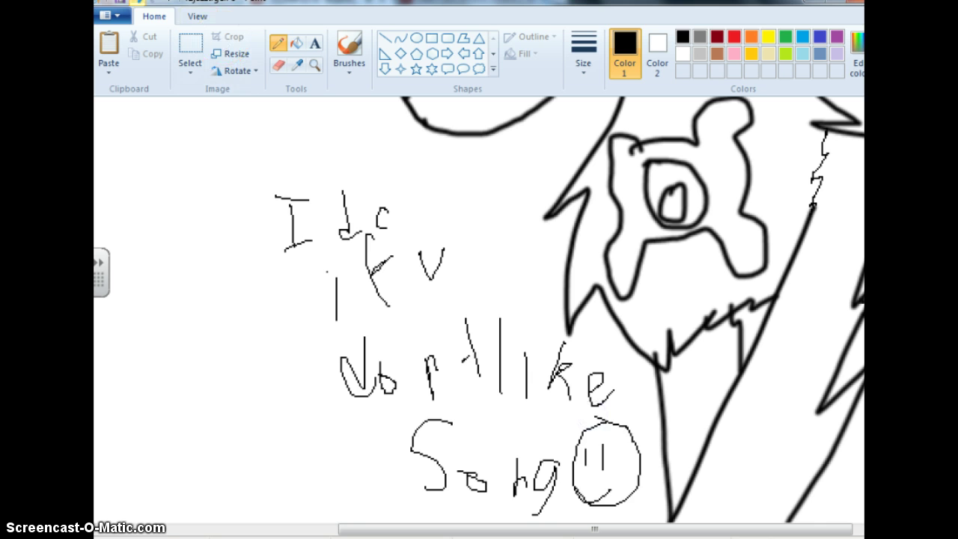
Undo all the strokes of the handwritten note and the smiley face
{"action": "key", "text": "ctrl+z"}
{"action": "key", "text": "ctrl+z"}
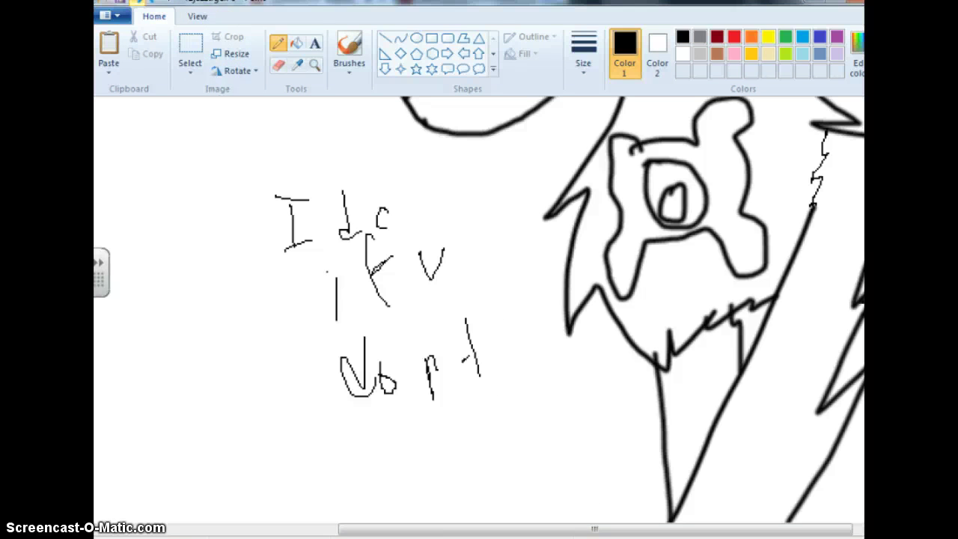
{"action": "key", "text": "ctrl+z"}
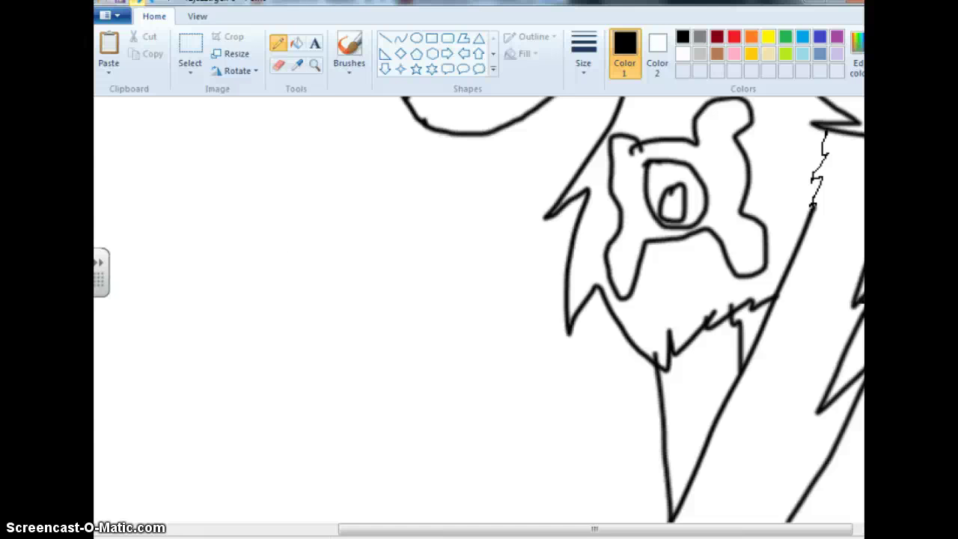
Touch up the join between the new jaw line and the back of the neck with the Pencil so the neck area is closed
{"action": "scroll", "coordinate": [613, 310], "scroll_direction": "up", "scroll_amount": 3}
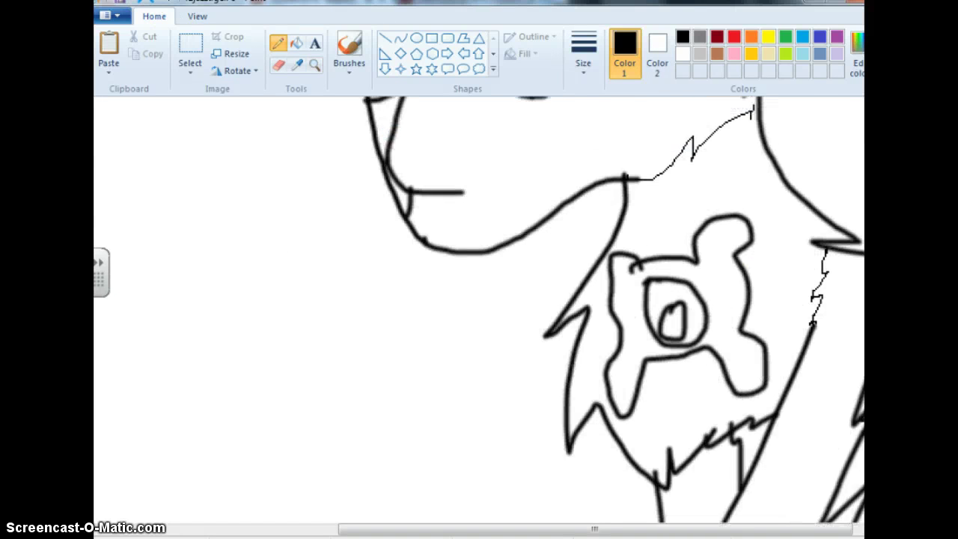
{"action": "scroll", "coordinate": [613, 310], "scroll_direction": "up", "scroll_amount": 1}
{"action": "key", "text": "ctrl+Page_Down"}
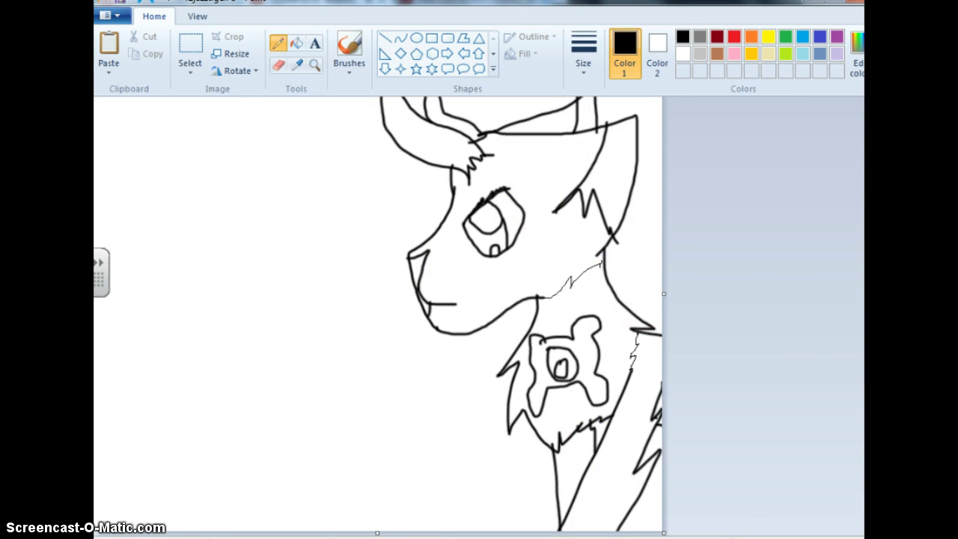
{"action": "scroll", "coordinate": [727, 510], "scroll_direction": "down", "scroll_amount": 1}
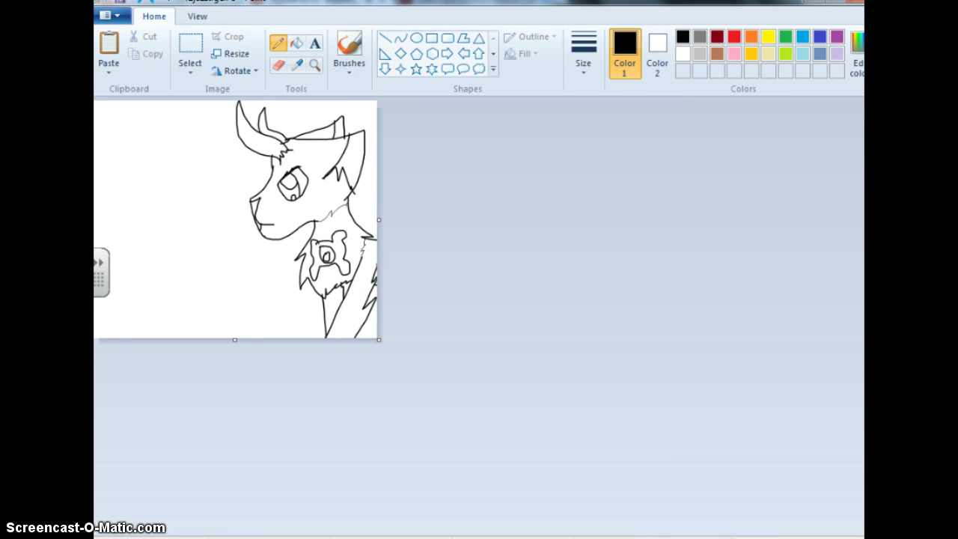
{"action": "key", "text": "ctrl+Page_Up"}
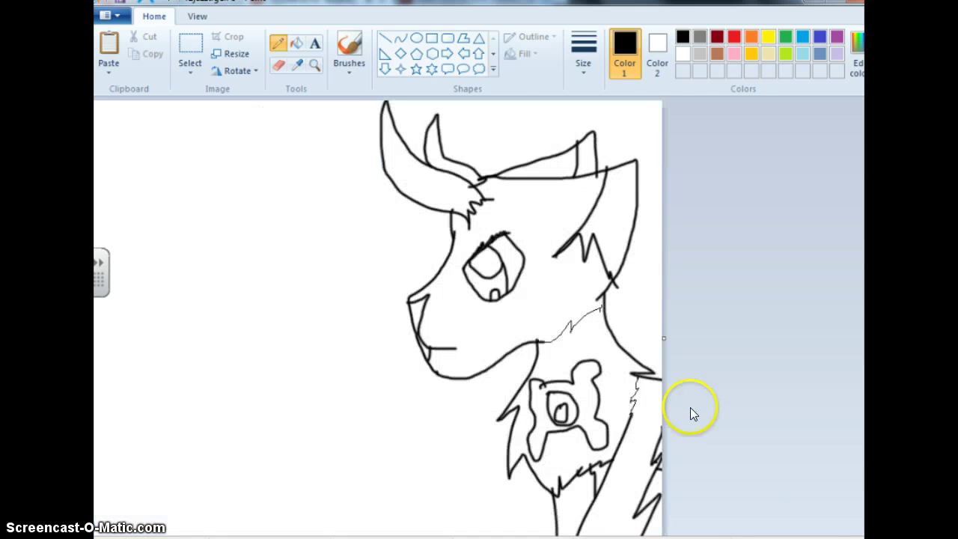
{"action": "left_click", "coordinate": [297, 43]}
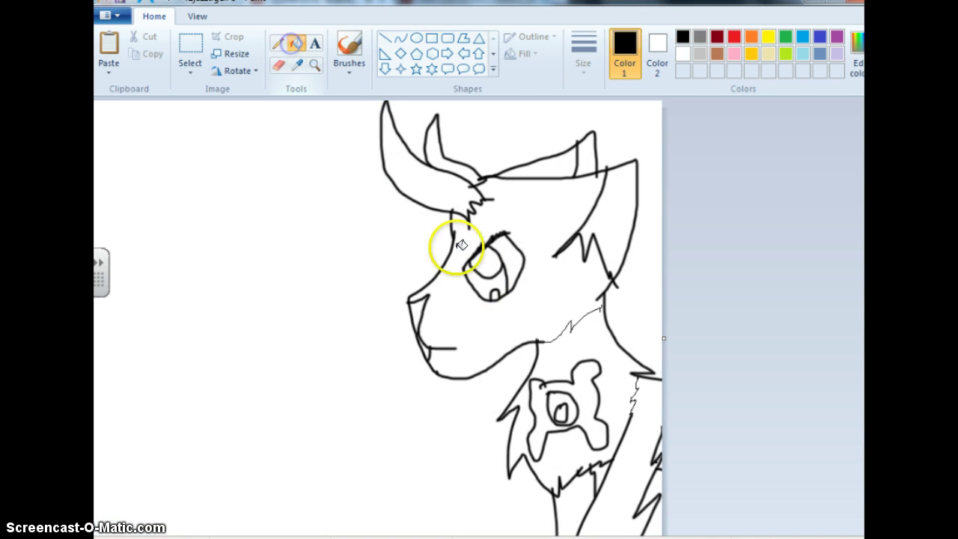
{"action": "left_click", "coordinate": [278, 42]}
{"action": "left_click", "coordinate": [597, 306]}
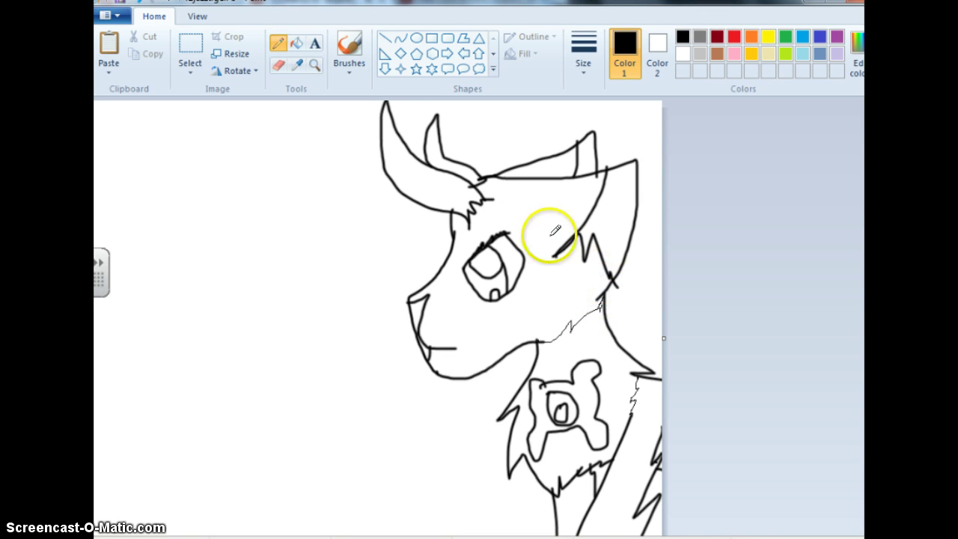
Fill the neck and chest fur around the pendant and the lower part of the eye's pupil with black
{"action": "left_click", "coordinate": [297, 43]}
{"action": "left_click", "coordinate": [606, 358]}
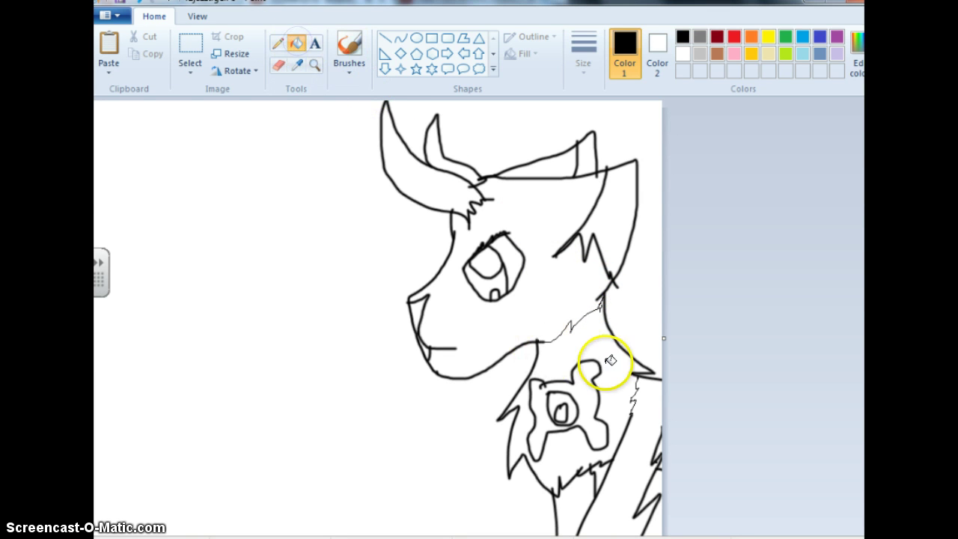
{"action": "left_click", "coordinate": [480, 283]}
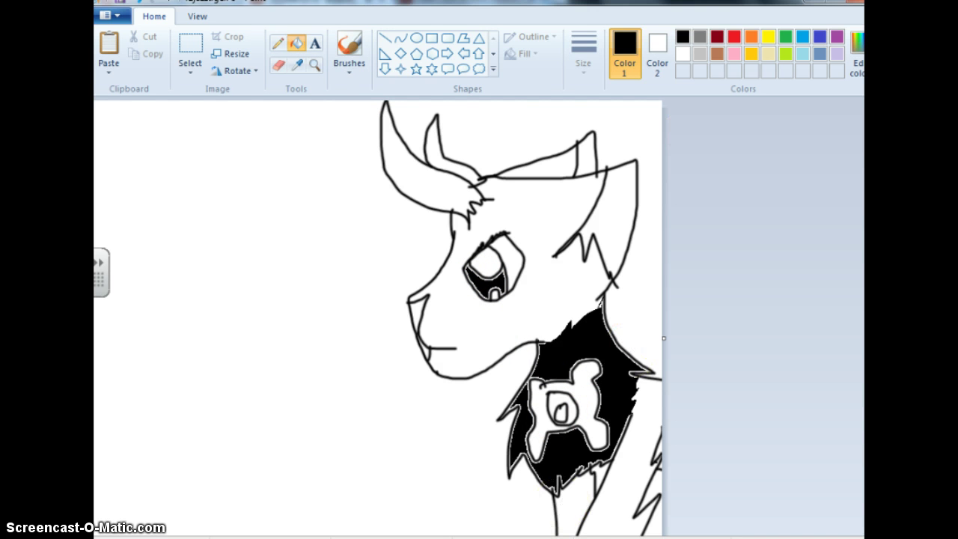
Look through the saved pictures in Windows Photo Viewer and open the Capturejazzy character reference from the desktop
{"action": "left_click", "coordinate": [495, 537]}
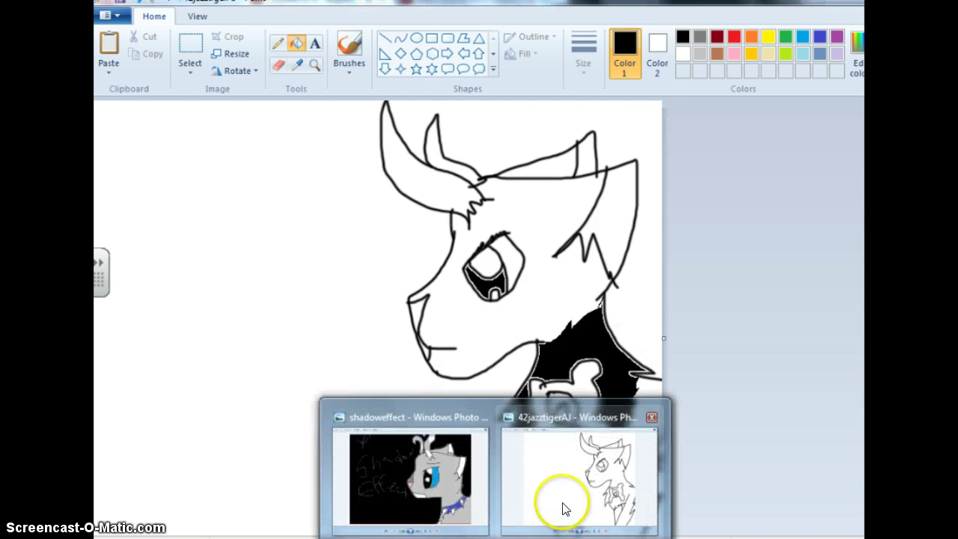
{"action": "left_click", "coordinate": [412, 476]}
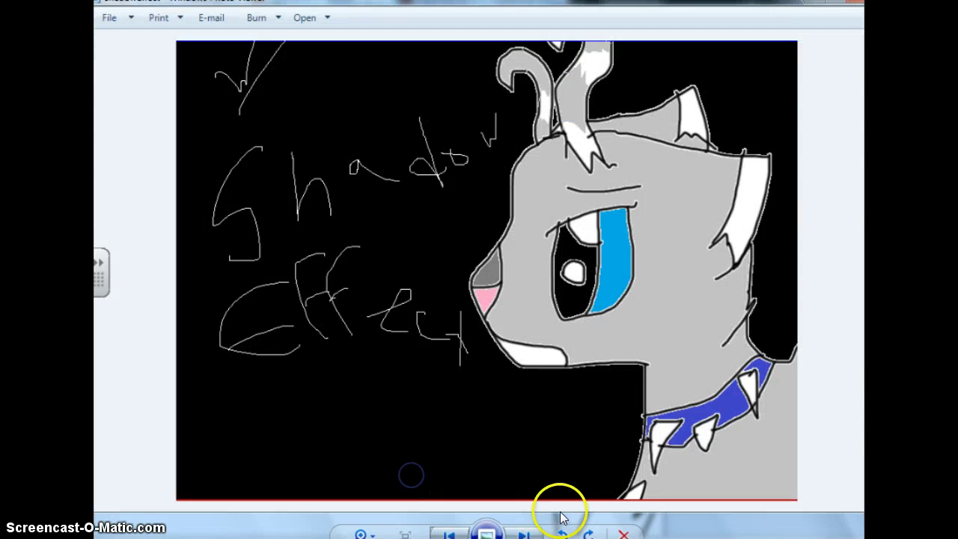
{"action": "left_click", "coordinate": [525, 535]}
{"action": "left_click", "coordinate": [525, 535]}
{"action": "left_click", "coordinate": [525, 534]}
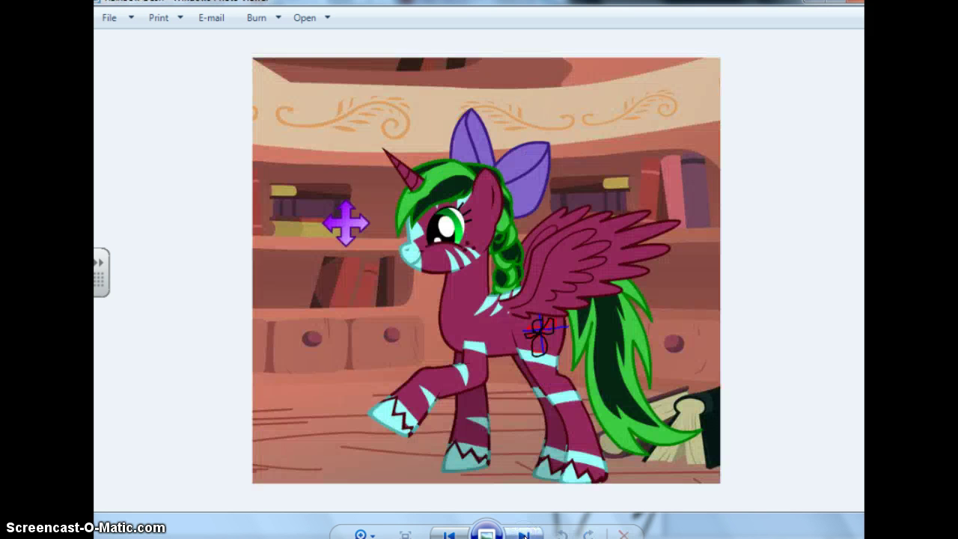
{"action": "left_click", "coordinate": [525, 534]}
{"action": "left_click", "coordinate": [525, 535]}
{"action": "left_click", "coordinate": [525, 535]}
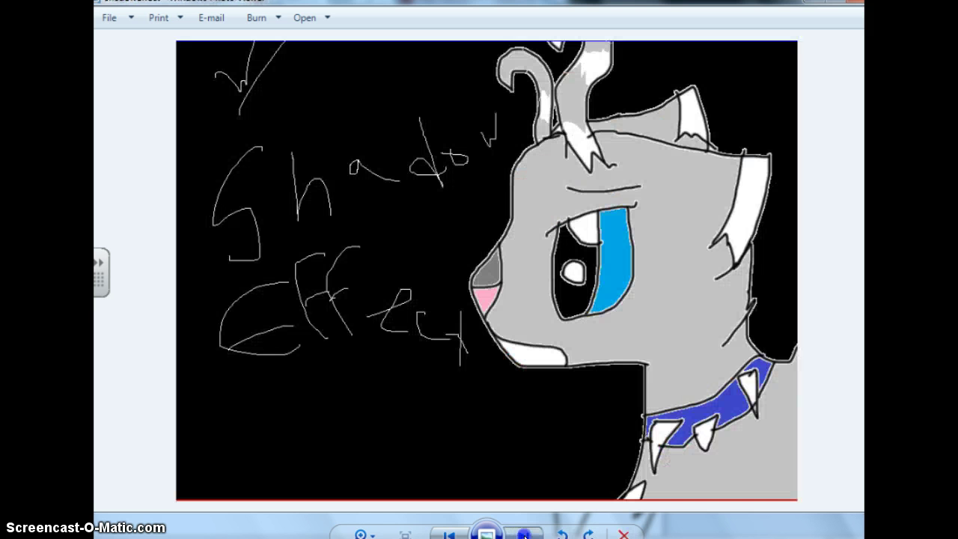
{"action": "left_click", "coordinate": [525, 535]}
{"action": "left_click", "coordinate": [525, 534]}
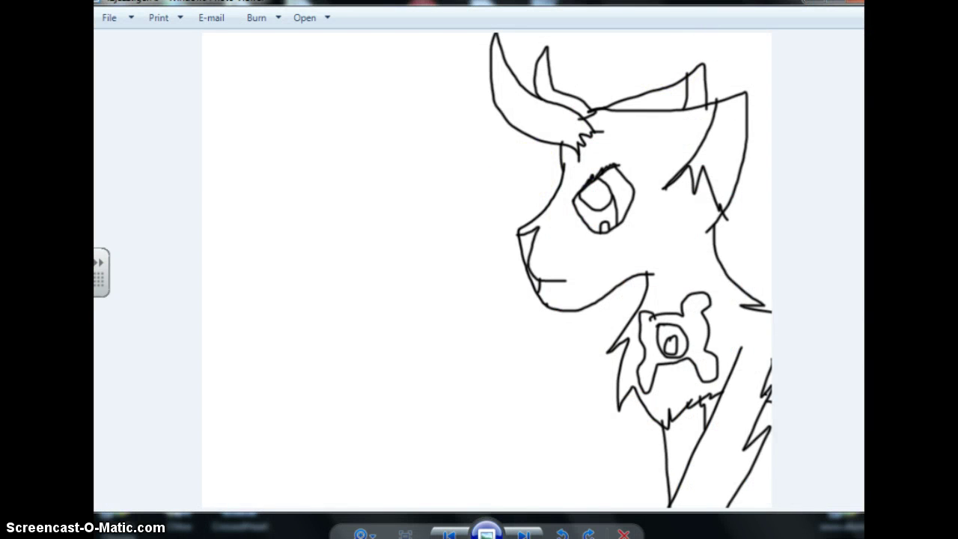
{"action": "left_click", "coordinate": [814, 1]}
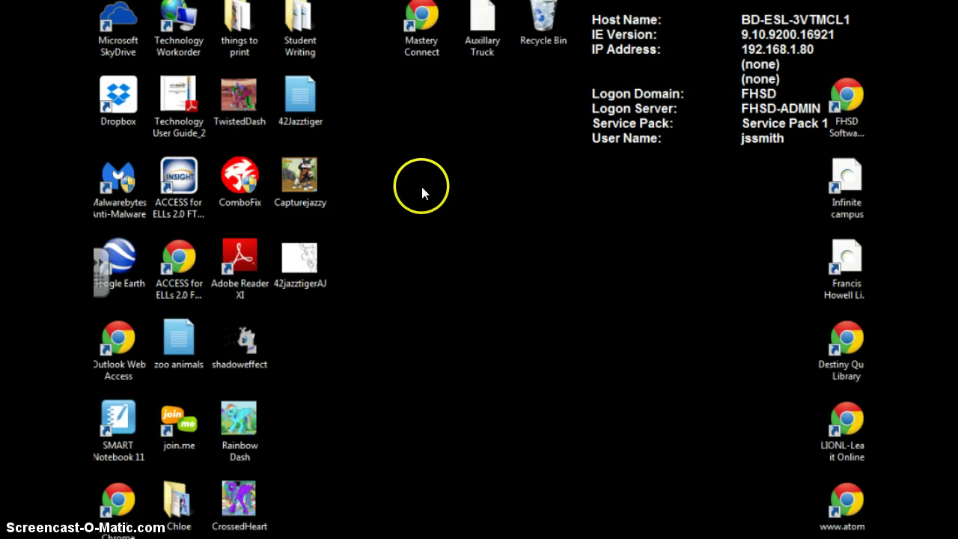
{"action": "left_click", "coordinate": [279, 191]}
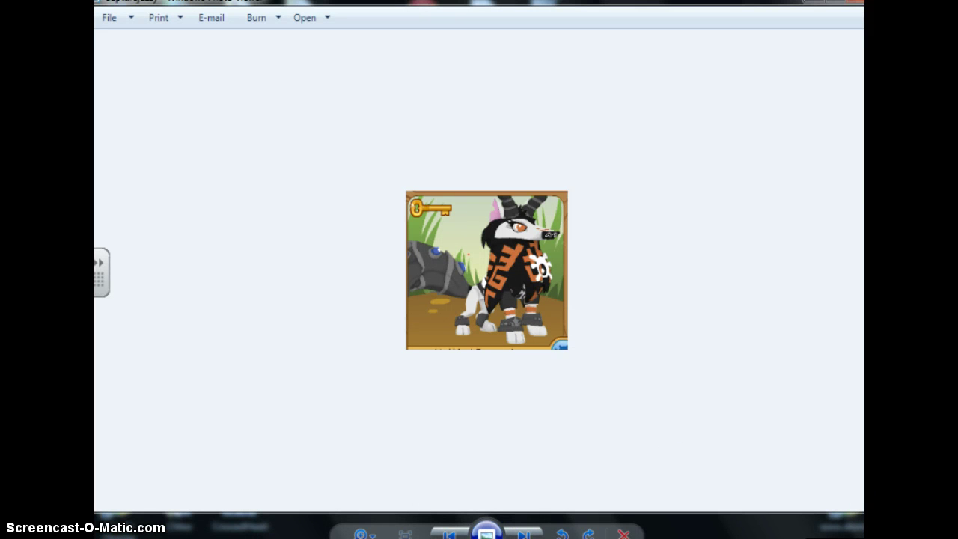
Return to the drawing in Paint and fill the iris of the eye with orange
{"action": "left_click", "coordinate": [638, 524]}
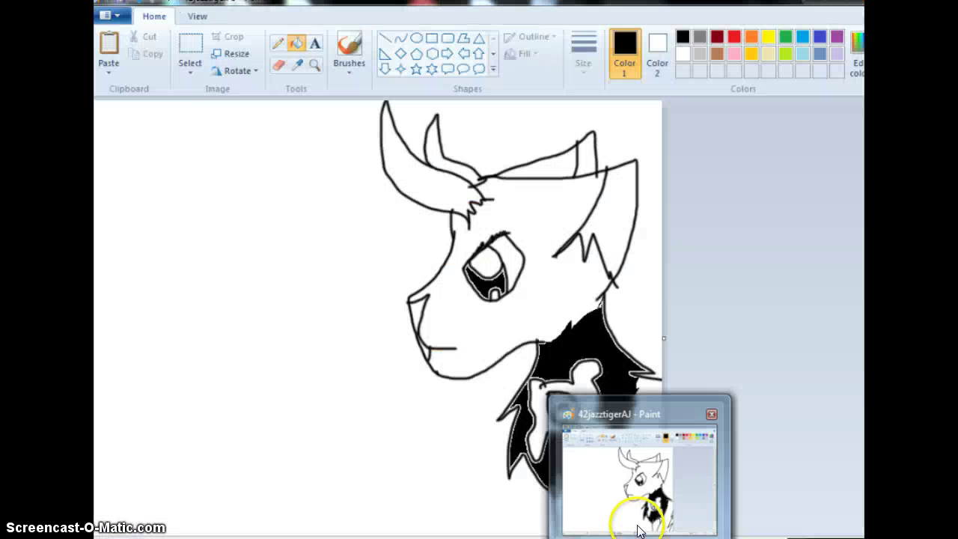
{"action": "left_click", "coordinate": [751, 38]}
{"action": "left_click", "coordinate": [516, 254]}
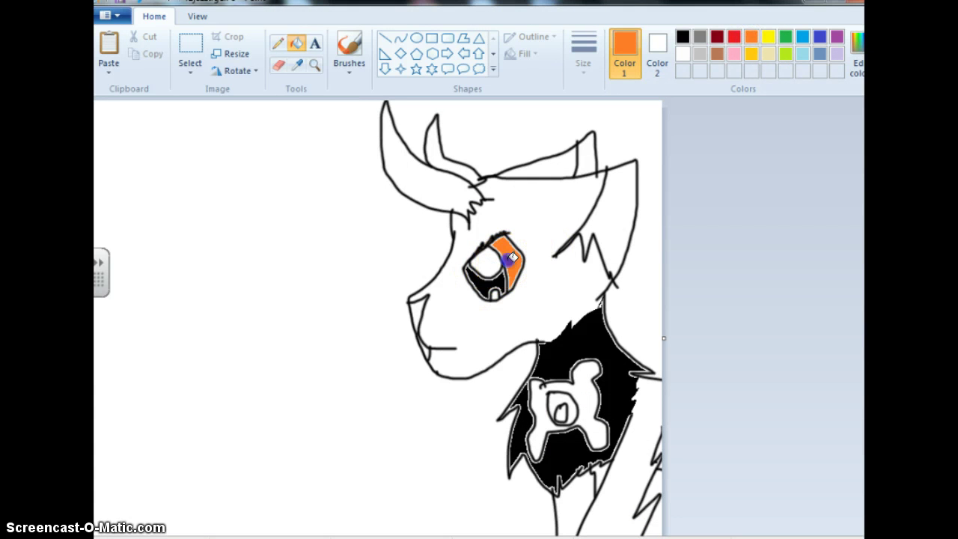
Draw an angular orange spiral marking on the upper neck with the Line tool at the thickest line size
{"action": "left_click", "coordinate": [387, 36]}
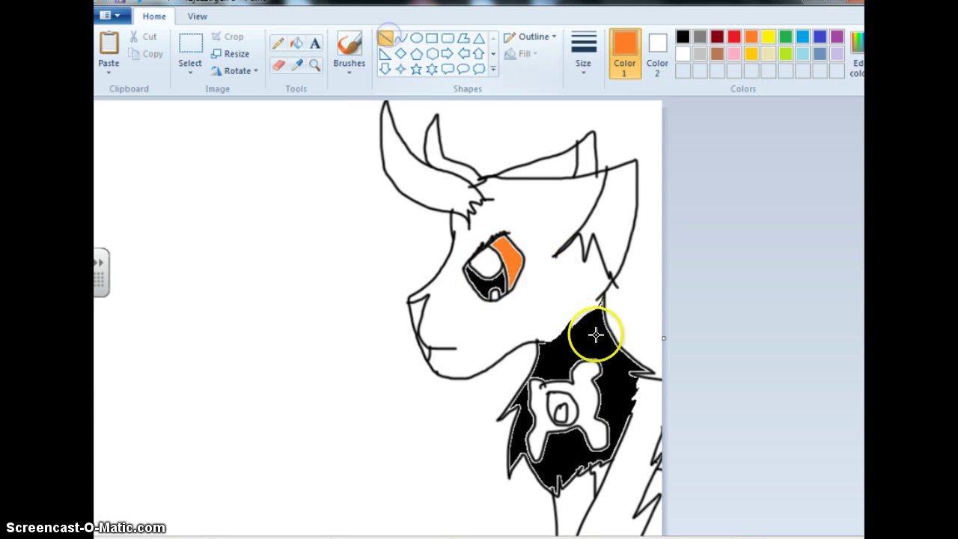
{"action": "left_click_drag", "start_coordinate": [584, 307], "coordinate": [607, 367]}
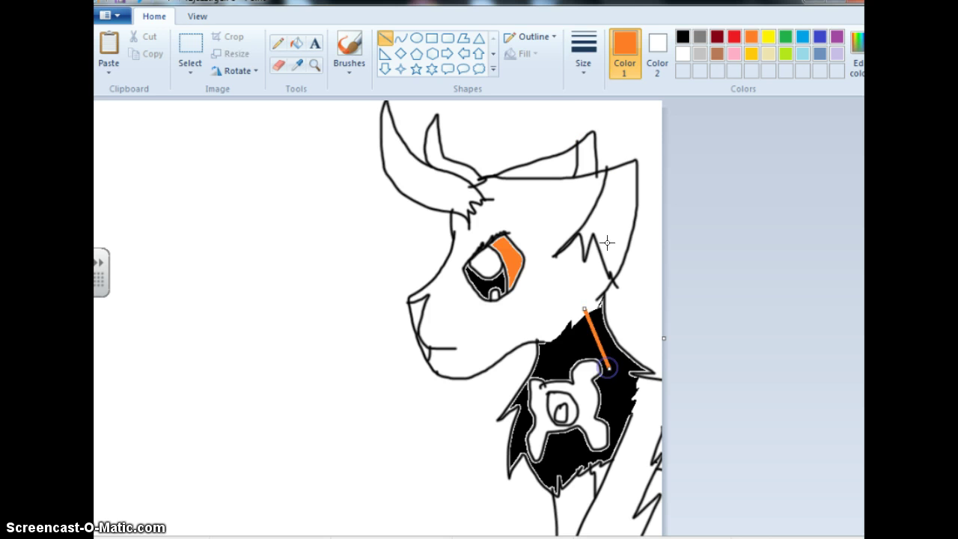
{"action": "left_click", "coordinate": [582, 47]}
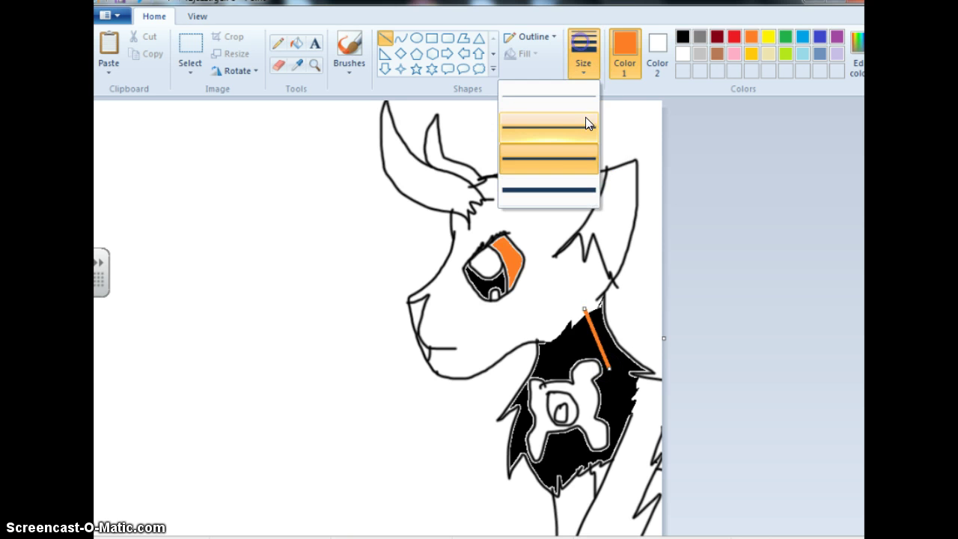
{"action": "left_click", "coordinate": [568, 195]}
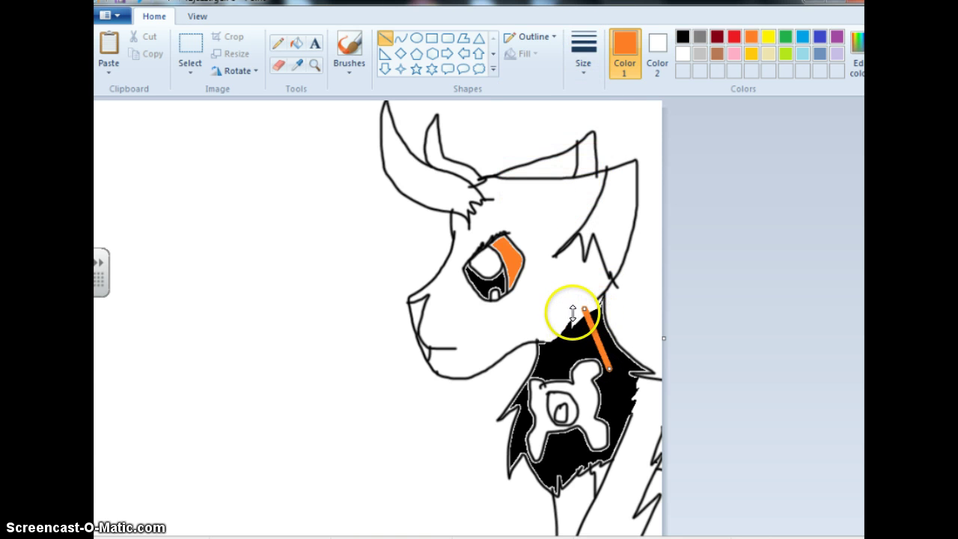
{"action": "left_click_drag", "start_coordinate": [547, 339], "coordinate": [584, 310]}
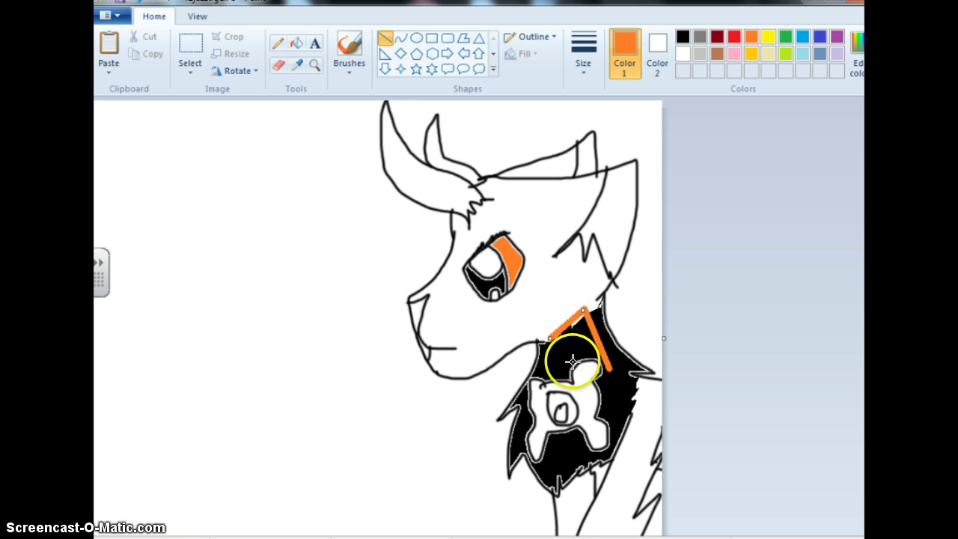
{"action": "left_click_drag", "start_coordinate": [563, 362], "coordinate": [550, 342]}
{"action": "left_click", "coordinate": [549, 337]}
{"action": "left_click", "coordinate": [574, 338]}
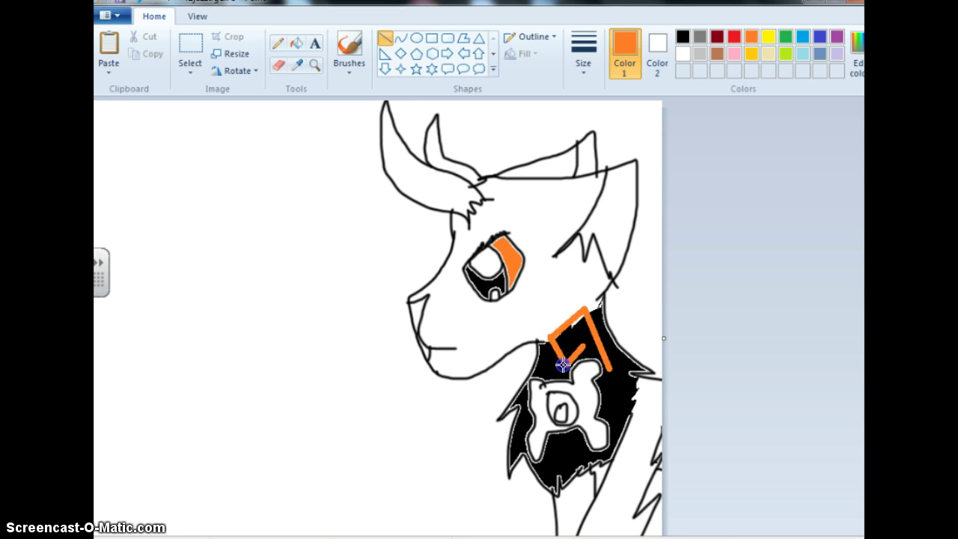
{"action": "left_click_drag", "start_coordinate": [562, 364], "coordinate": [563, 364]}
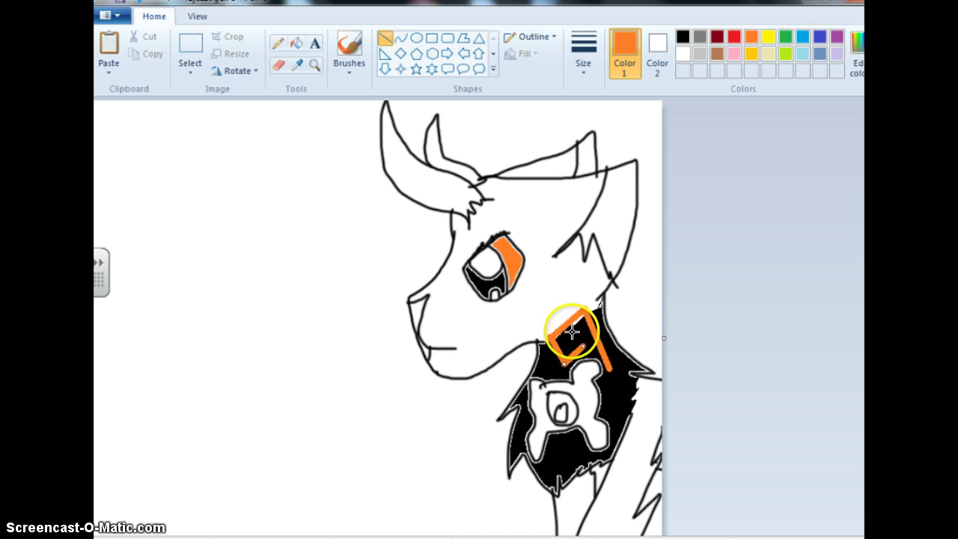
{"action": "left_click_drag", "start_coordinate": [573, 331], "coordinate": [573, 331]}
Continue the orange marking with straight lines from the spiral down the back of the neck to the pendant's lower corner
{"action": "left_click", "coordinate": [607, 343]}
{"action": "left_click", "coordinate": [621, 402]}
{"action": "left_click_drag", "start_coordinate": [618, 406], "coordinate": [621, 363]}
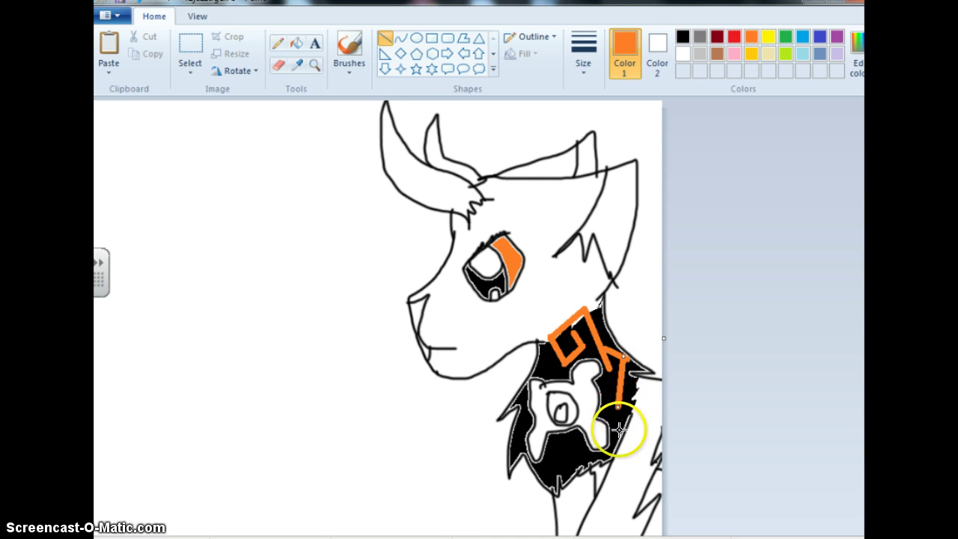
{"action": "mouse_move", "coordinate": [620, 429]}
{"action": "left_mouse_down"}
{"action": "mouse_move", "coordinate": [636, 439]}
{"action": "mouse_move", "coordinate": [605, 442]}
{"action": "mouse_move", "coordinate": [621, 432]}
{"action": "left_mouse_up"}
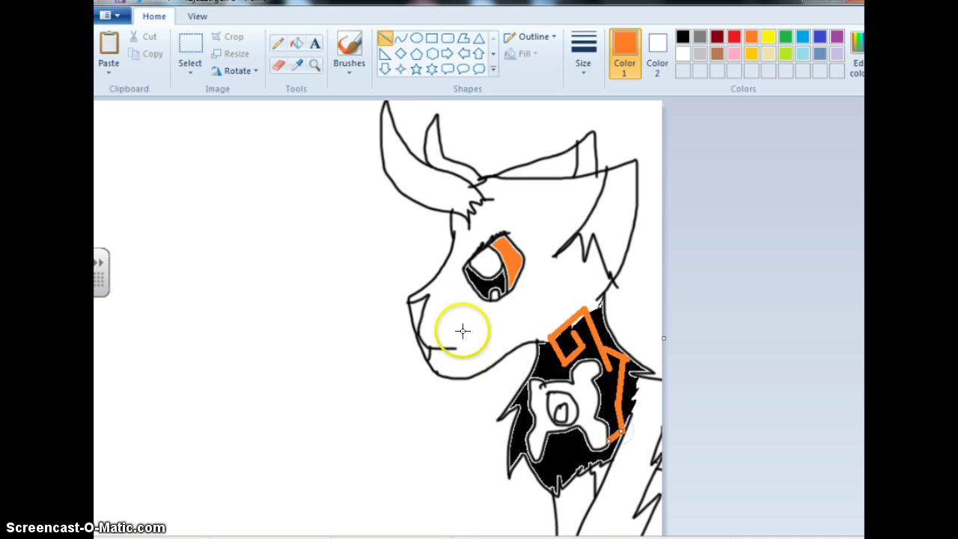
Draw three short orange stripes across the bridge of the muzzle in front of the eye
{"action": "mouse_move", "coordinate": [430, 284]}
{"action": "left_mouse_down"}
{"action": "mouse_move", "coordinate": [445, 296]}
{"action": "mouse_move", "coordinate": [444, 277]}
{"action": "mouse_move", "coordinate": [429, 282]}
{"action": "mouse_move", "coordinate": [462, 288]}
{"action": "left_mouse_up"}
{"action": "left_click", "coordinate": [507, 353]}
{"action": "left_click", "coordinate": [488, 362]}
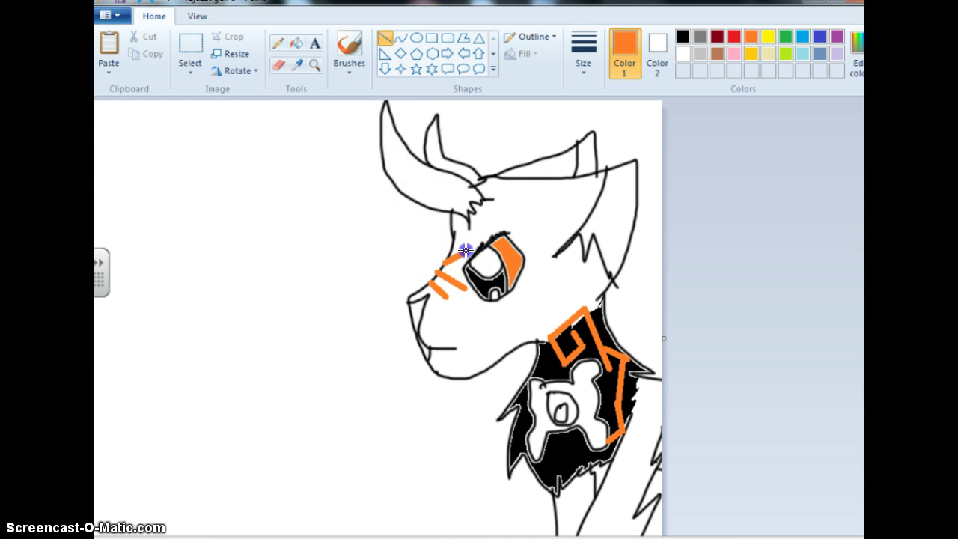
{"action": "left_click_drag", "start_coordinate": [465, 242], "coordinate": [467, 244]}
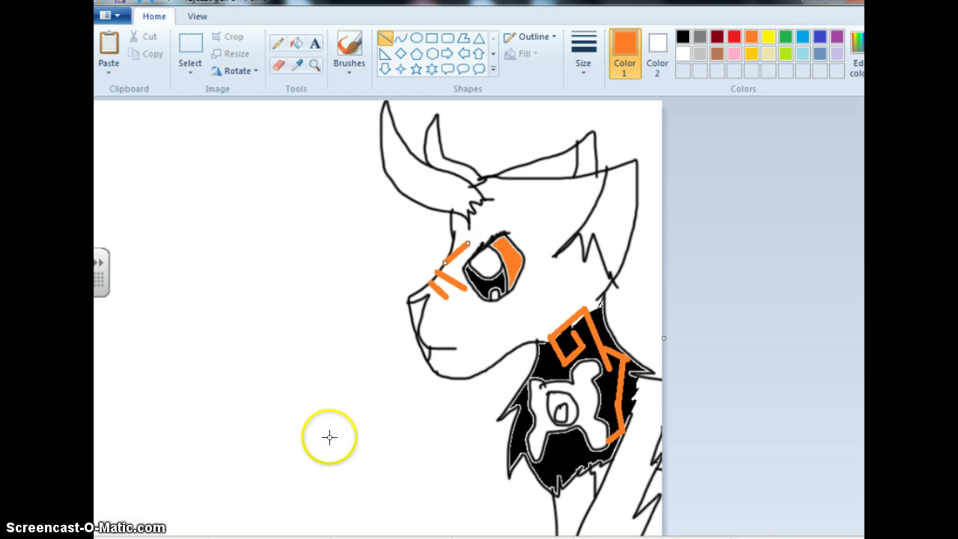
{"action": "left_click_drag", "start_coordinate": [470, 240], "coordinate": [466, 268]}
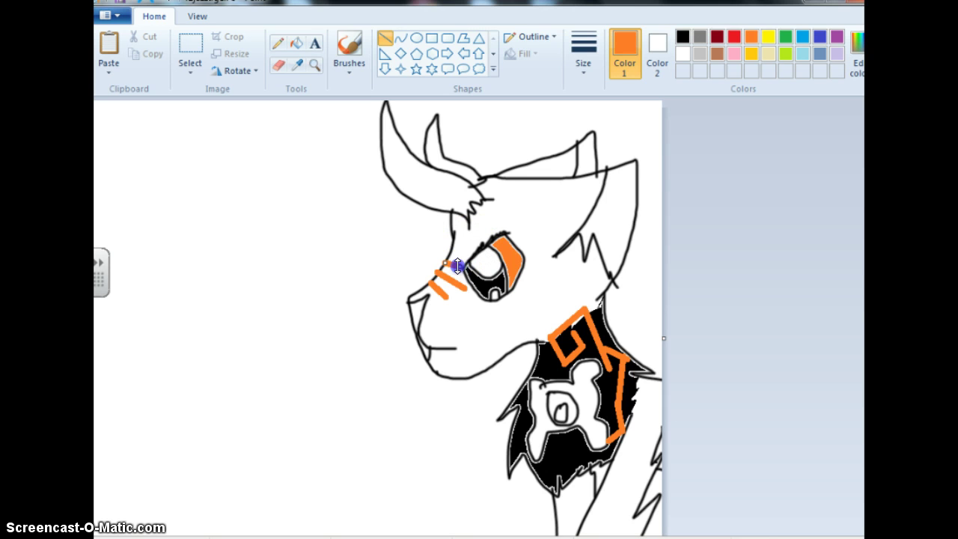
{"action": "left_click", "coordinate": [524, 431]}
{"action": "left_click", "coordinate": [452, 454]}
Add an orange line from the neck spiral to the throat edge and a slanted orange line below the pendant
{"action": "left_click", "coordinate": [588, 350]}
{"action": "left_click_drag", "start_coordinate": [555, 351], "coordinate": [540, 365]}
{"action": "left_click", "coordinate": [558, 467]}
{"action": "left_click", "coordinate": [561, 439]}
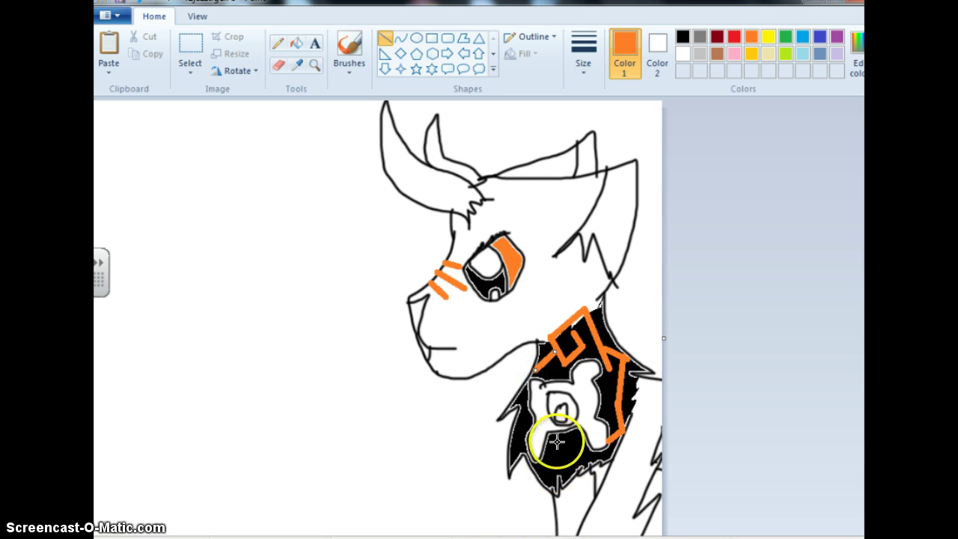
{"action": "left_click", "coordinate": [554, 433]}
{"action": "left_click_drag", "start_coordinate": [556, 433], "coordinate": [565, 477]}
{"action": "left_click", "coordinate": [566, 453]}
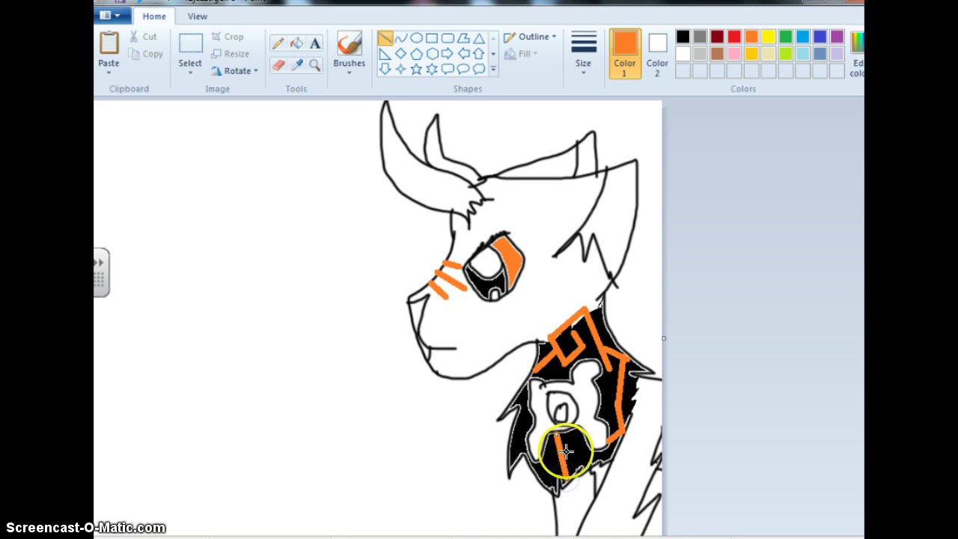
Add angled orange branches on both sides of the slanted chest line, reaching the pendant's two lower points
{"action": "left_click", "coordinate": [584, 443]}
{"action": "left_click_drag", "start_coordinate": [562, 456], "coordinate": [584, 446]}
{"action": "left_click", "coordinate": [517, 459]}
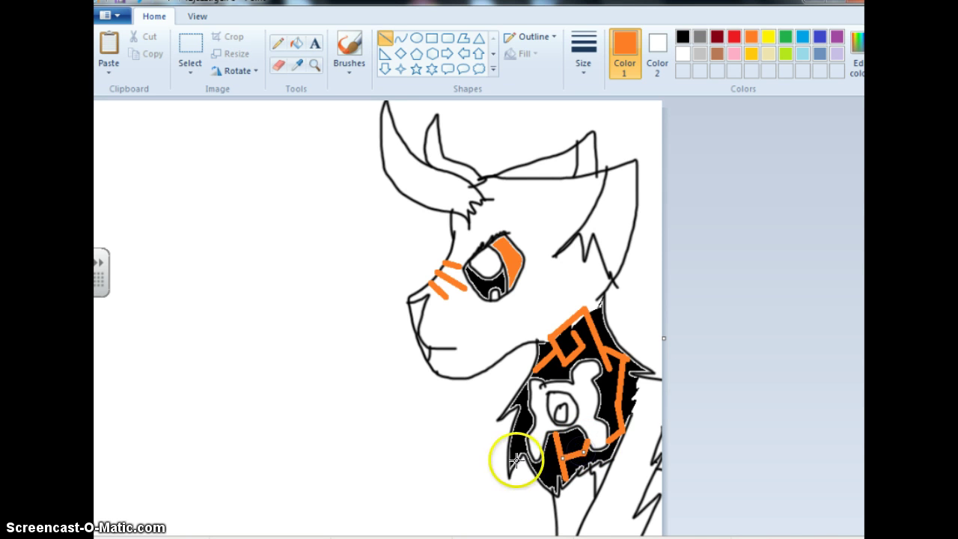
{"action": "left_click", "coordinate": [539, 460]}
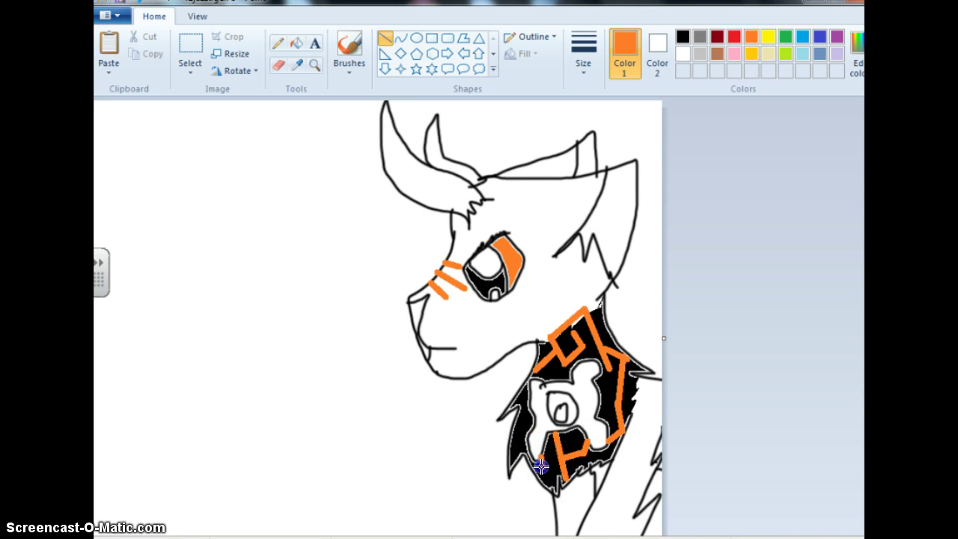
{"action": "left_click", "coordinate": [561, 464]}
{"action": "left_click_drag", "start_coordinate": [542, 468], "coordinate": [544, 469]}
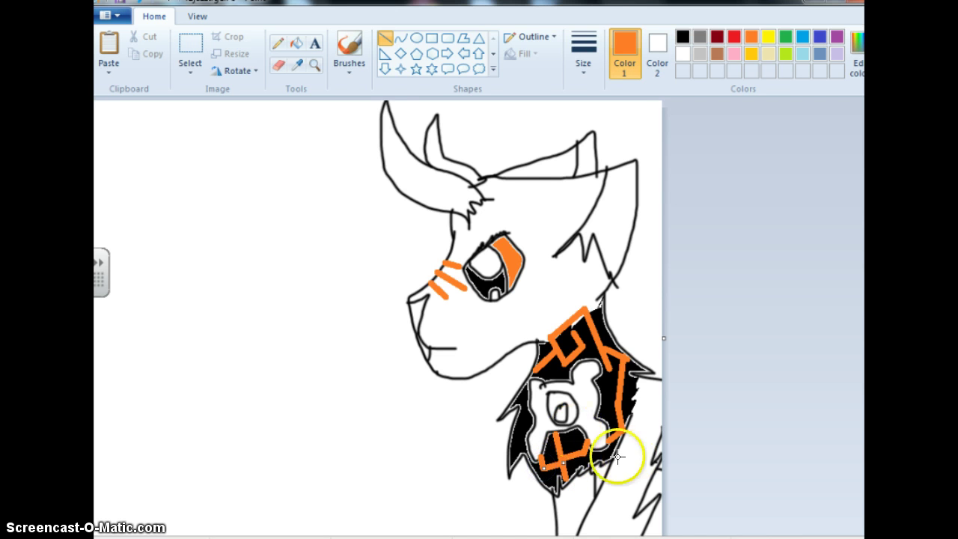
{"action": "left_click", "coordinate": [561, 496]}
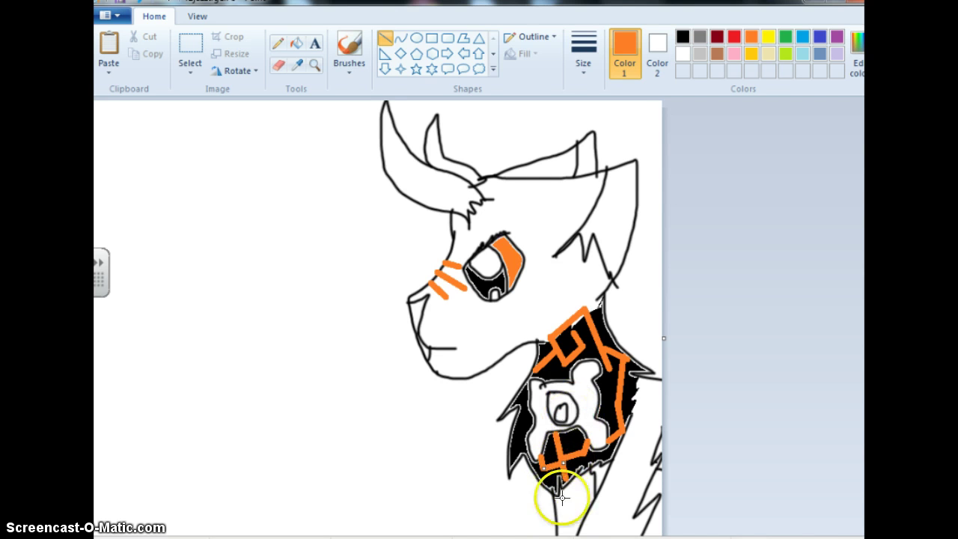
Draw slanted orange stripes across both front legs, three on the near leg and two on the far leg
{"action": "left_click", "coordinate": [601, 481]}
{"action": "mouse_move", "coordinate": [601, 481]}
{"action": "left_mouse_down"}
{"action": "mouse_move", "coordinate": [647, 487]}
{"action": "mouse_move", "coordinate": [606, 507]}
{"action": "mouse_move", "coordinate": [645, 527]}
{"action": "left_mouse_up"}
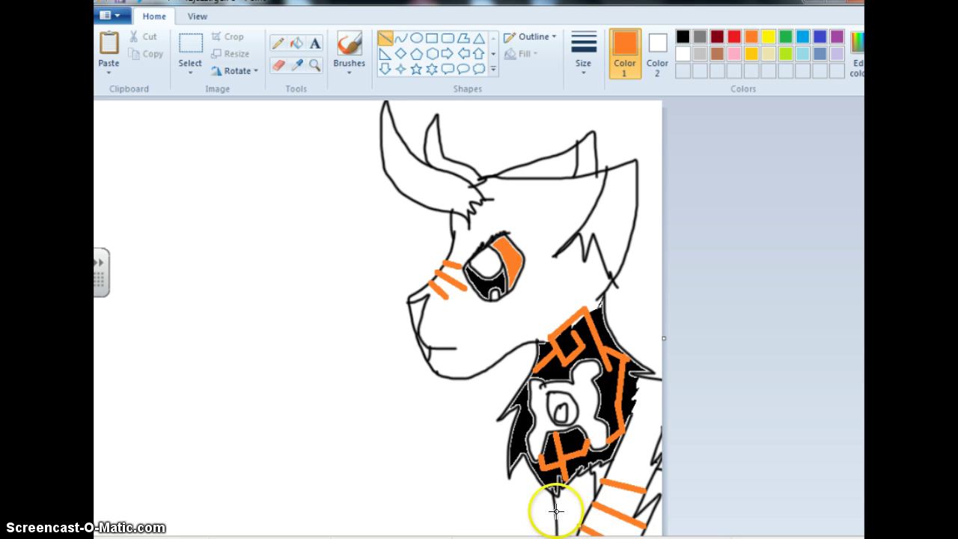
{"action": "left_click_drag", "start_coordinate": [555, 512], "coordinate": [593, 491]}
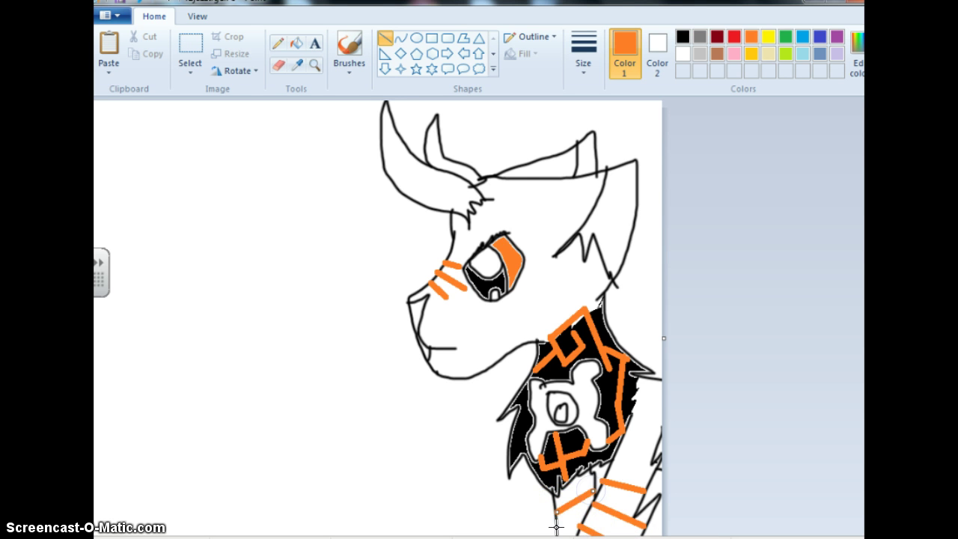
{"action": "left_click_drag", "start_coordinate": [556, 527], "coordinate": [588, 511]}
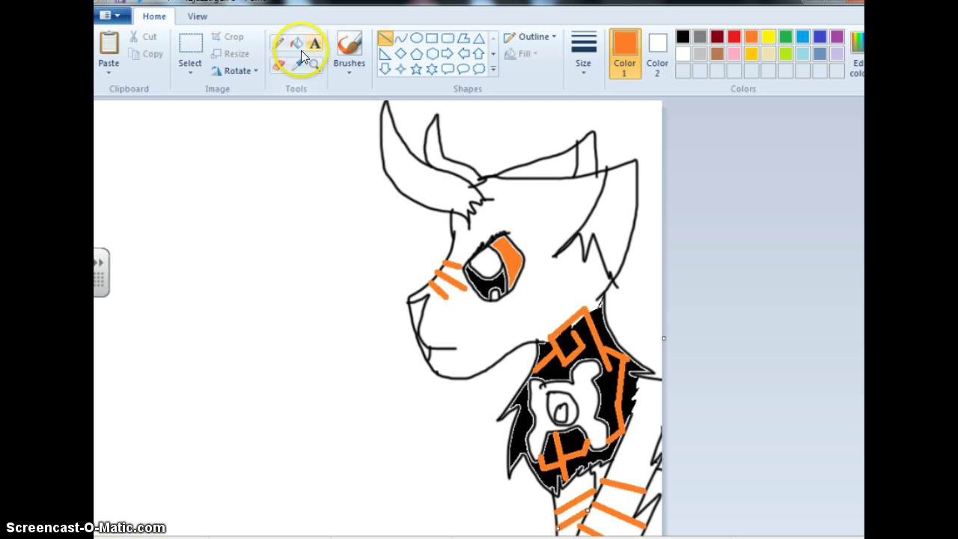
Fill the bands between the upper stripes on both front legs with orange, including the fur notch on the near leg
{"action": "left_click", "coordinate": [572, 508]}
{"action": "left_click", "coordinate": [631, 496]}
{"action": "key", "text": "ctrl+z"}
{"action": "left_click", "coordinate": [626, 493]}
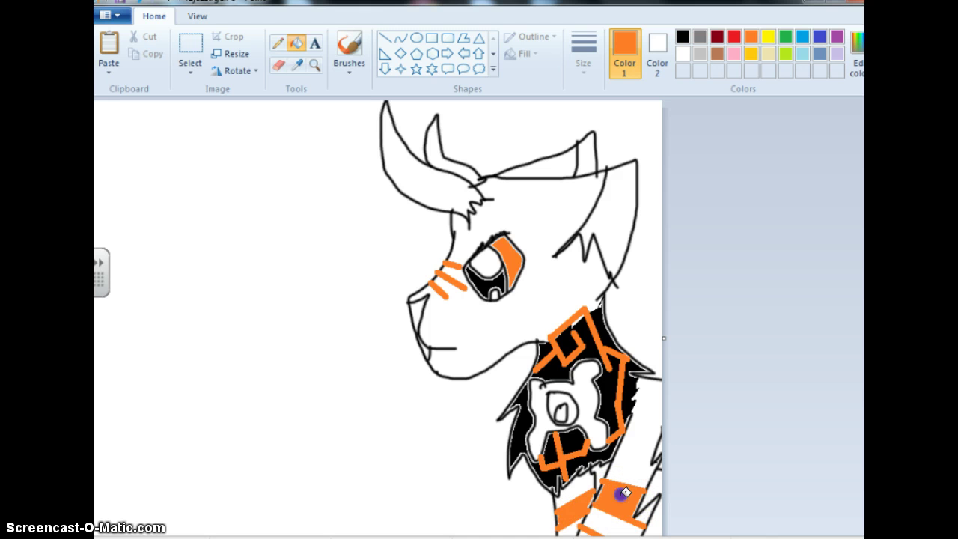
{"action": "left_click", "coordinate": [566, 450]}
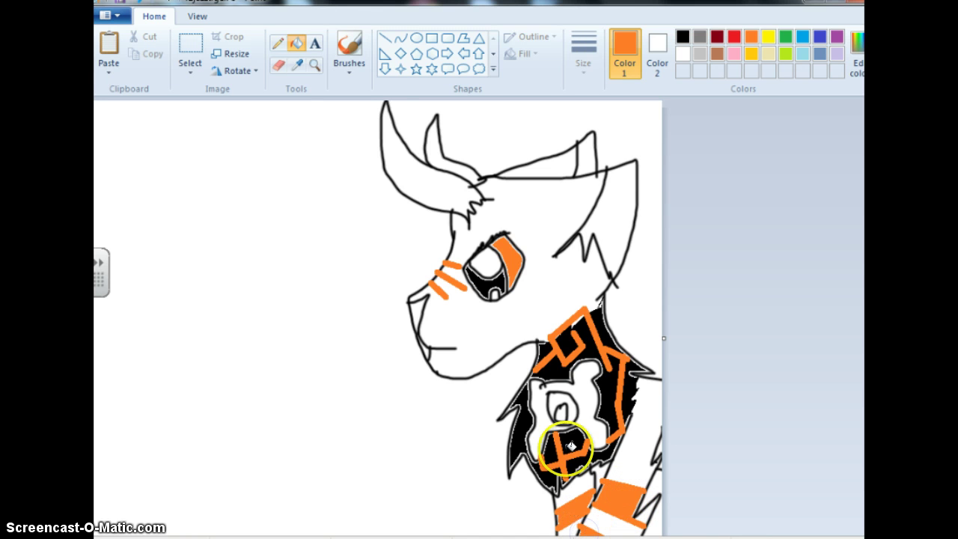
{"action": "left_click", "coordinate": [321, 122]}
{"action": "left_click", "coordinate": [625, 400]}
{"action": "left_click", "coordinate": [651, 515]}
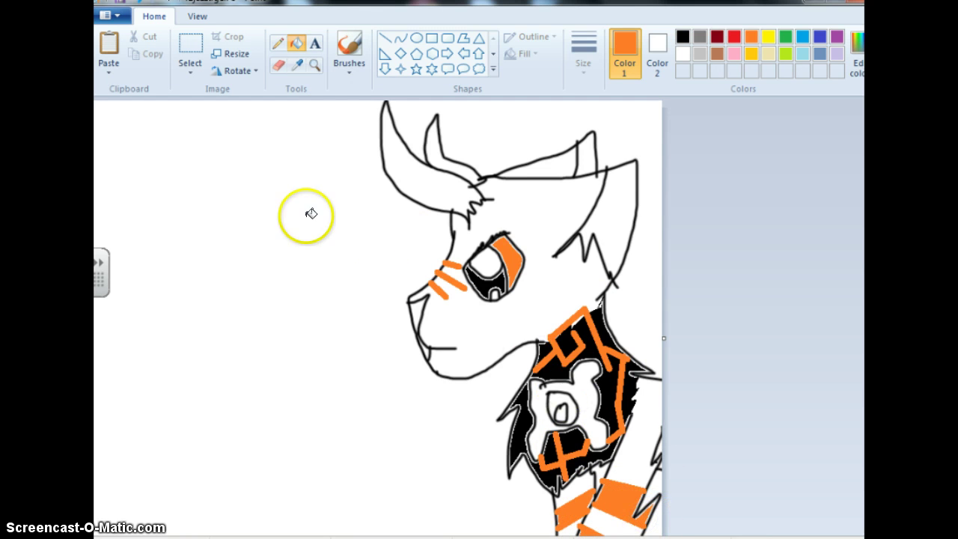
{"action": "key", "text": "ctrl+z"}
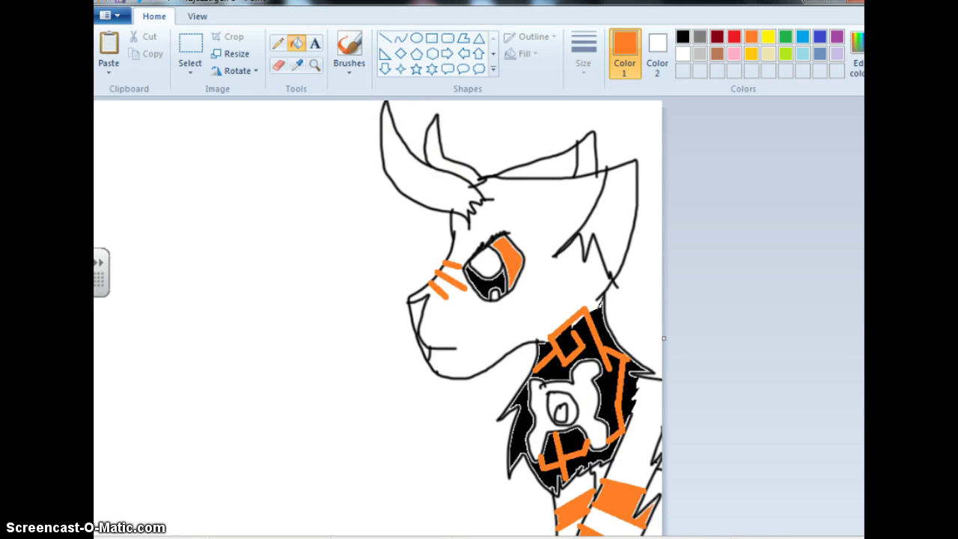
Switch back to the Capturejazzy character reference in Windows Photo Viewer to examine its markings
{"action": "left_click", "coordinate": [496, 538]}
{"action": "left_click", "coordinate": [604, 487]}
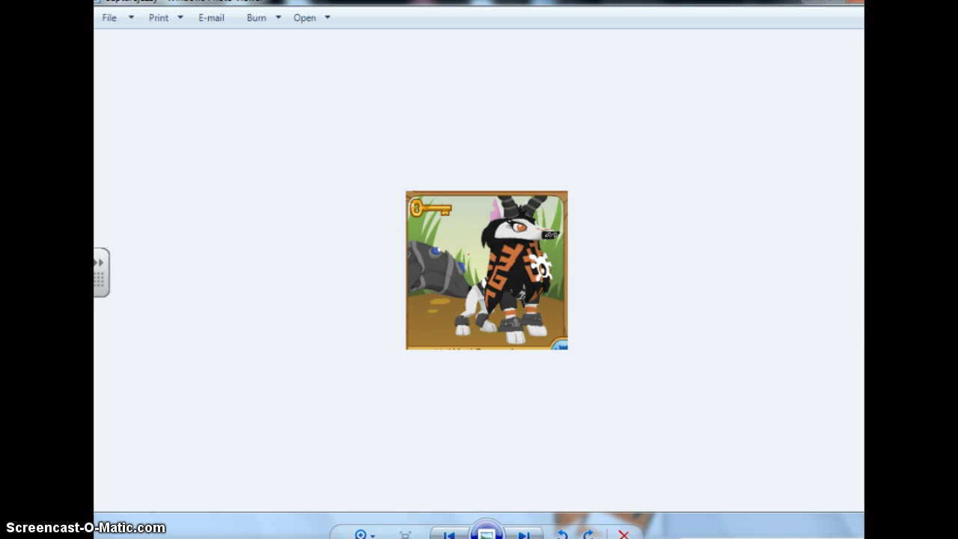
Switch back to the 42jazztigerAJ drawing in Paint and fill both horns with medium gray
{"action": "mouse_move", "coordinate": [640, 538]}
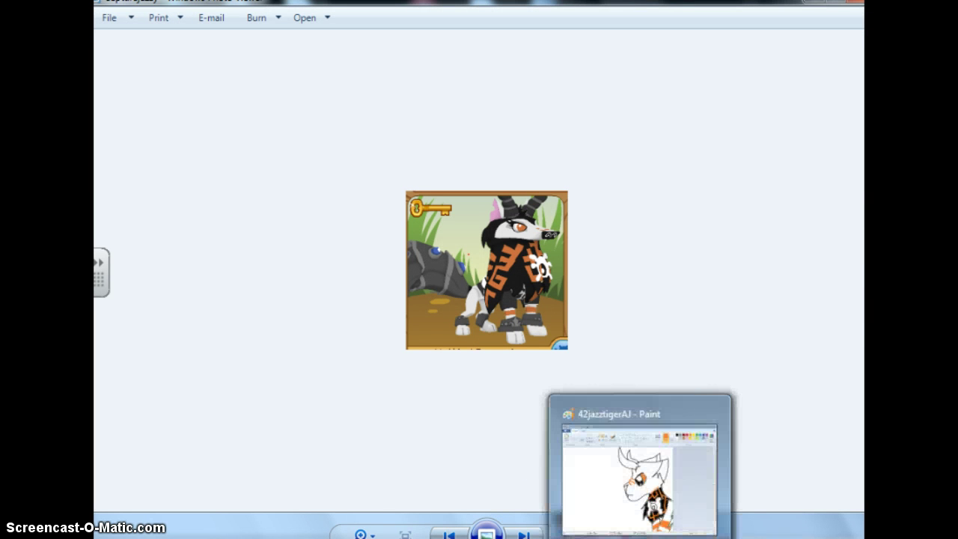
{"action": "left_click", "coordinate": [640, 538]}
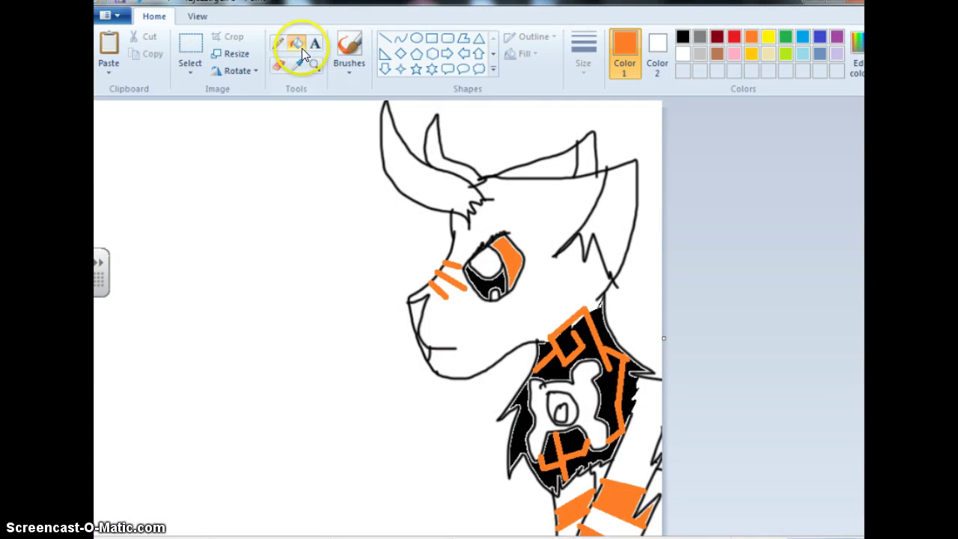
{"action": "left_click", "coordinate": [697, 35]}
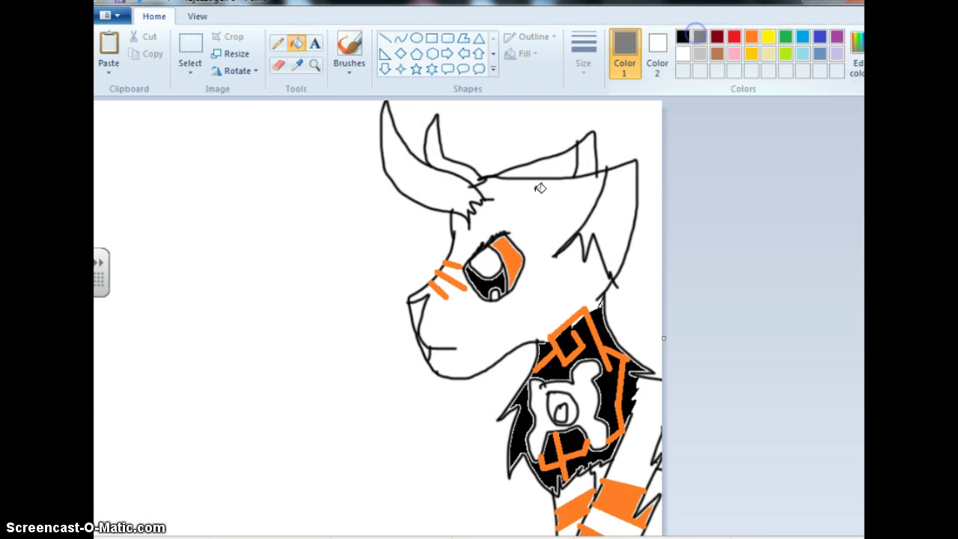
{"action": "left_click", "coordinate": [463, 198]}
{"action": "left_click", "coordinate": [439, 156]}
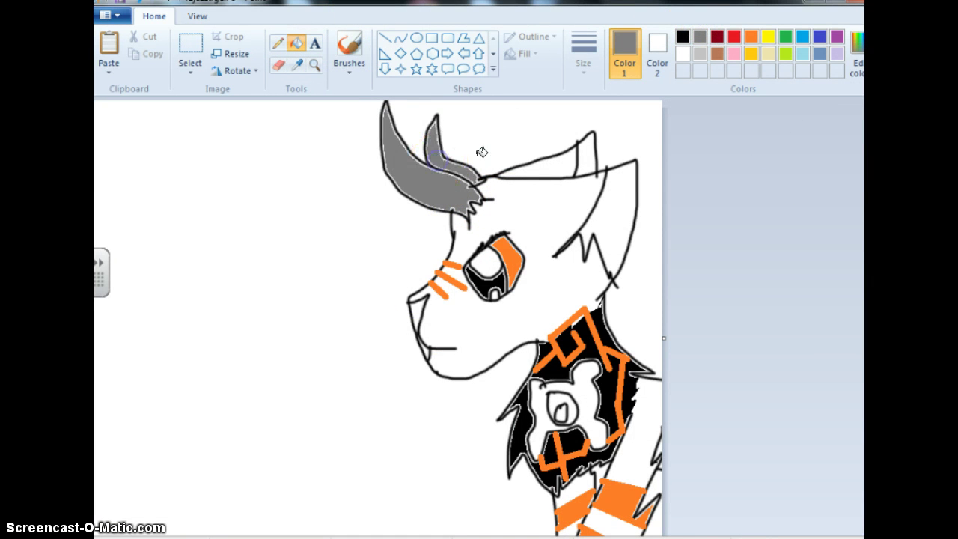
Define a custom dark gray with red, green and blue at 56 as the drawing color
{"action": "left_click", "coordinate": [856, 60]}
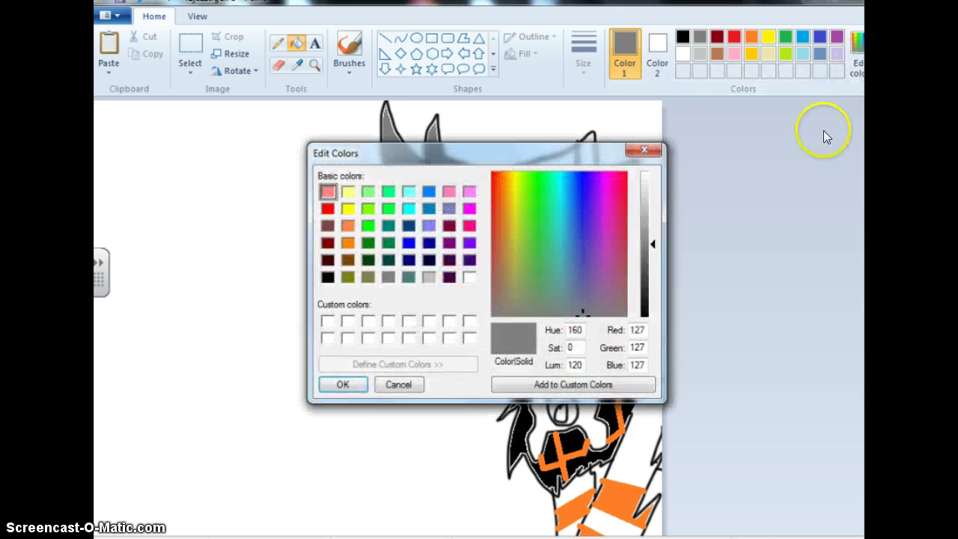
{"action": "left_click_drag", "start_coordinate": [646, 262], "coordinate": [644, 286]}
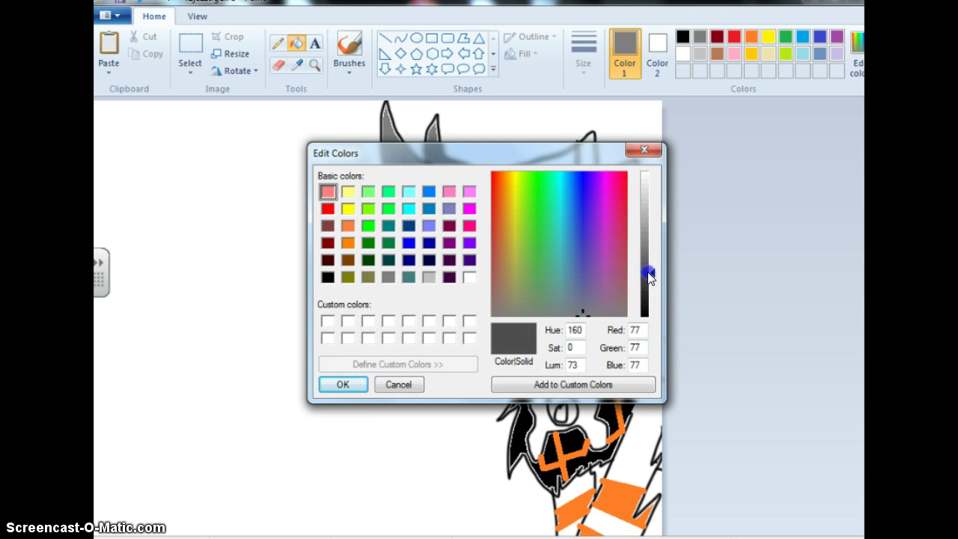
{"action": "left_click", "coordinate": [649, 289]}
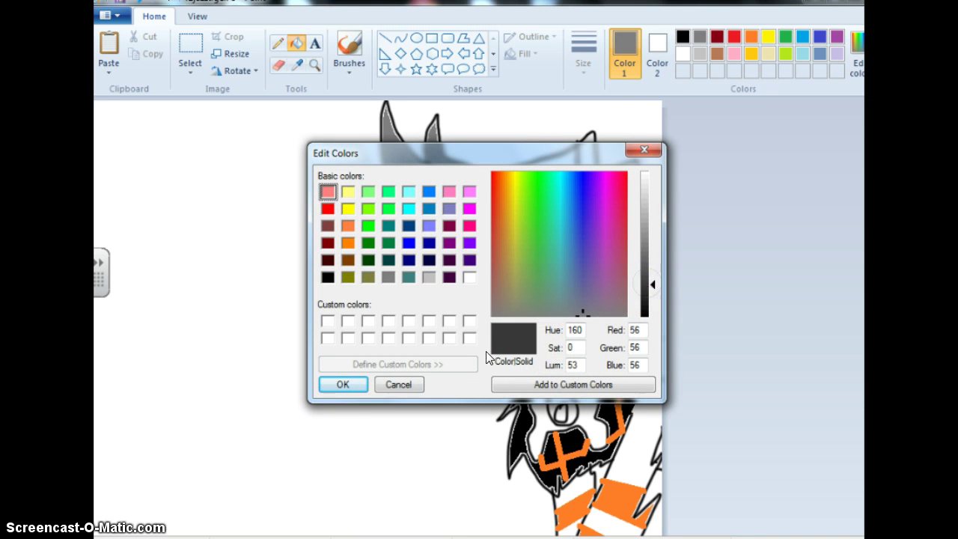
{"action": "left_click", "coordinate": [331, 385]}
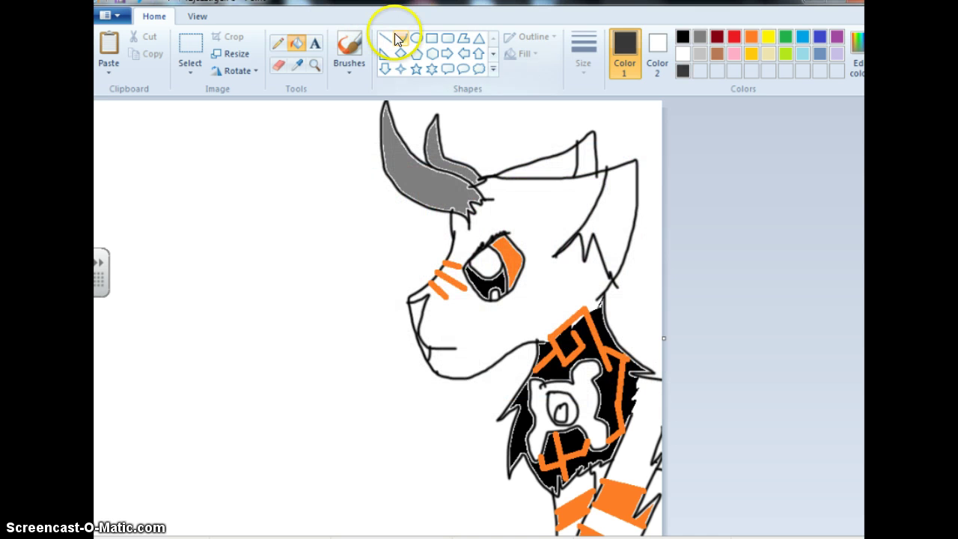
Outline jagged bands across both horns with thin dark gray pencil lines, four on the near horn and three on the far horn
{"action": "left_click", "coordinate": [276, 45]}
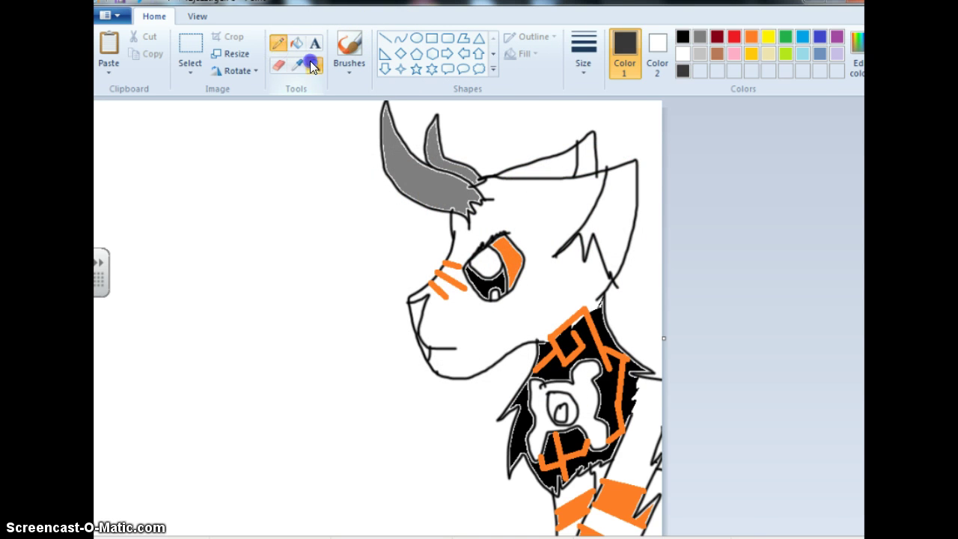
{"action": "left_click", "coordinate": [312, 63]}
{"action": "left_click", "coordinate": [427, 134]}
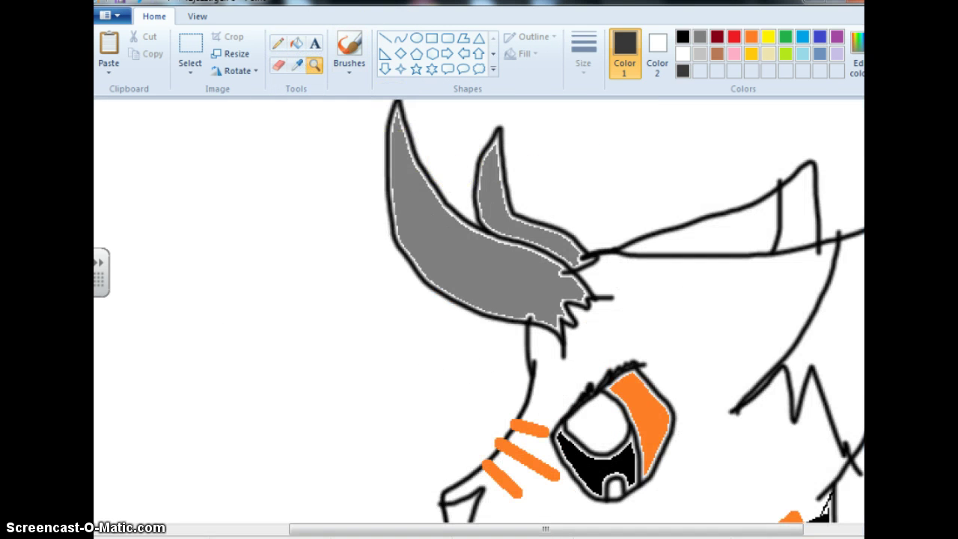
{"action": "left_click", "coordinate": [276, 45]}
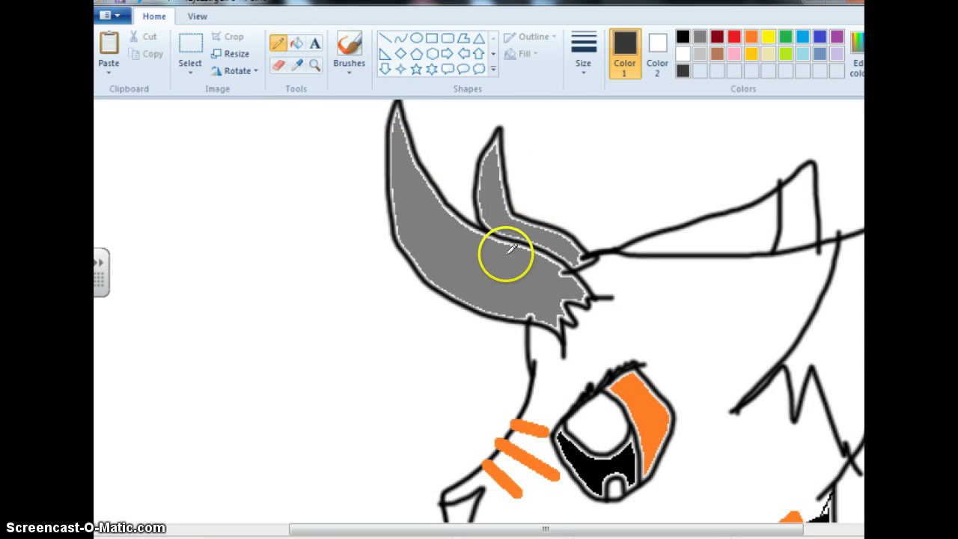
{"action": "mouse_move", "coordinate": [513, 320]}
{"action": "left_mouse_down"}
{"action": "mouse_move", "coordinate": [499, 276]}
{"action": "mouse_move", "coordinate": [529, 266]}
{"action": "left_mouse_up"}
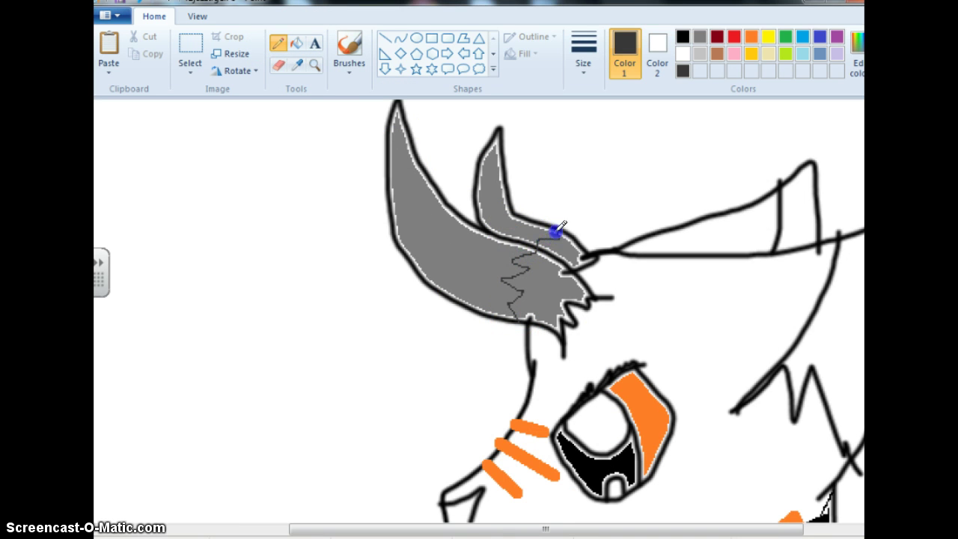
{"action": "mouse_move", "coordinate": [418, 271]}
{"action": "left_mouse_down"}
{"action": "mouse_move", "coordinate": [415, 238]}
{"action": "mouse_move", "coordinate": [432, 229]}
{"action": "mouse_move", "coordinate": [436, 197]}
{"action": "left_mouse_up"}
{"action": "left_click_drag", "start_coordinate": [457, 298], "coordinate": [458, 297]}
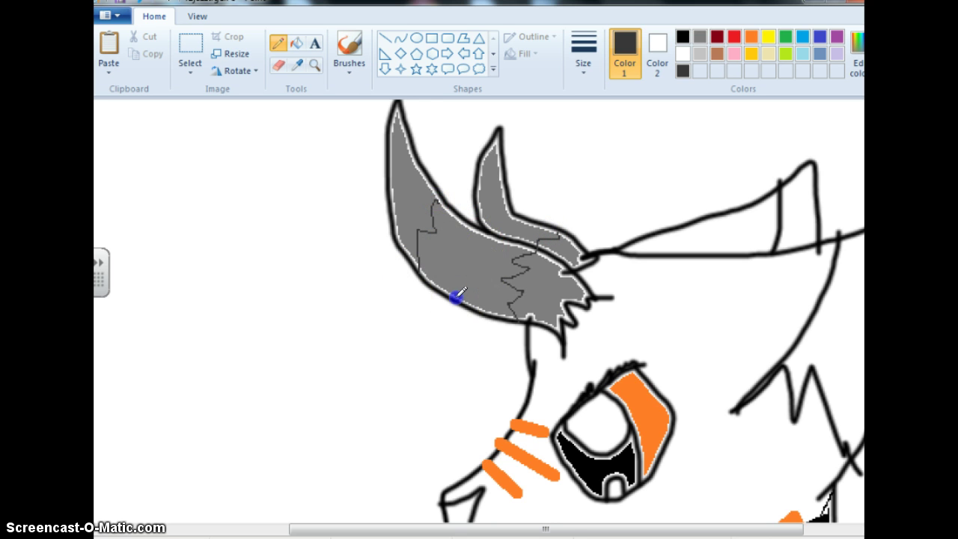
{"action": "left_click_drag", "start_coordinate": [464, 260], "coordinate": [479, 250]}
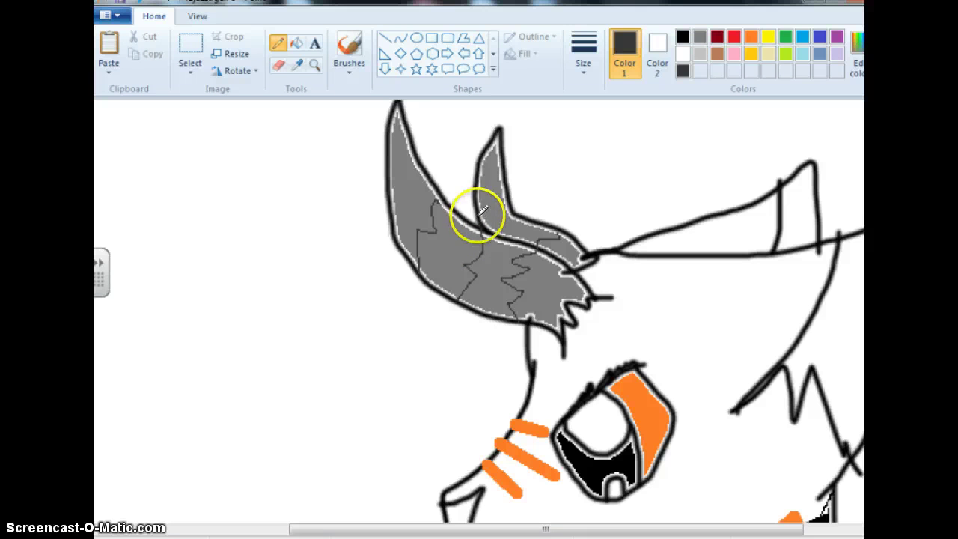
{"action": "left_click", "coordinate": [477, 209]}
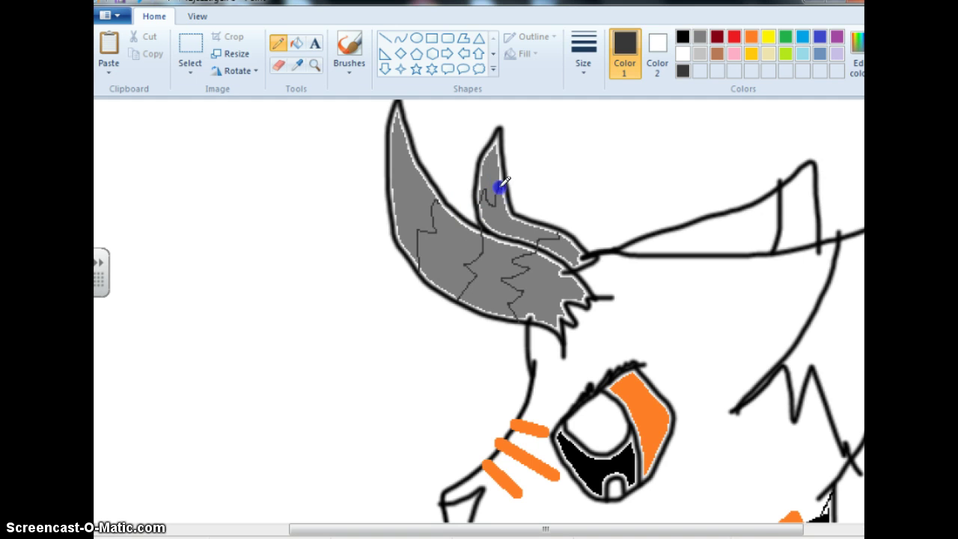
{"action": "left_click_drag", "start_coordinate": [494, 237], "coordinate": [501, 235]}
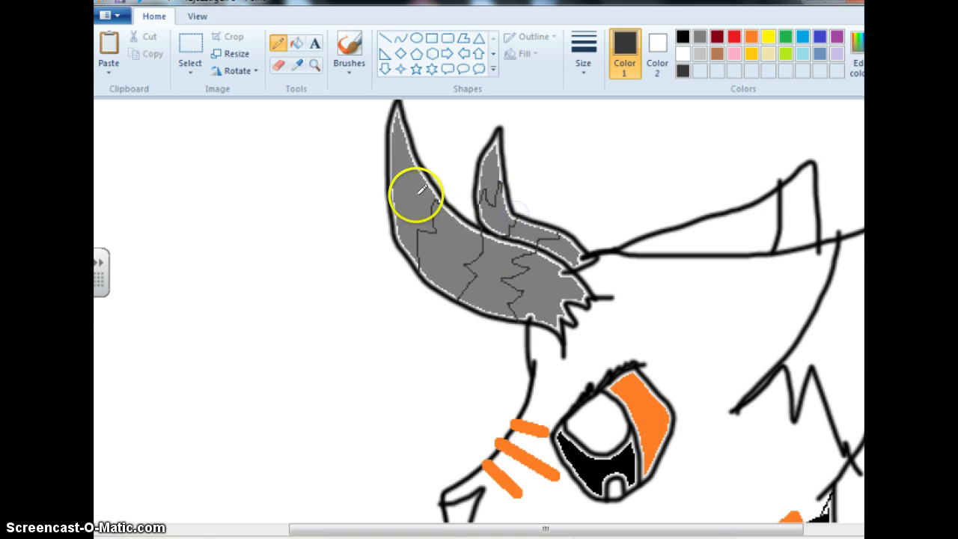
{"action": "left_click", "coordinate": [392, 186]}
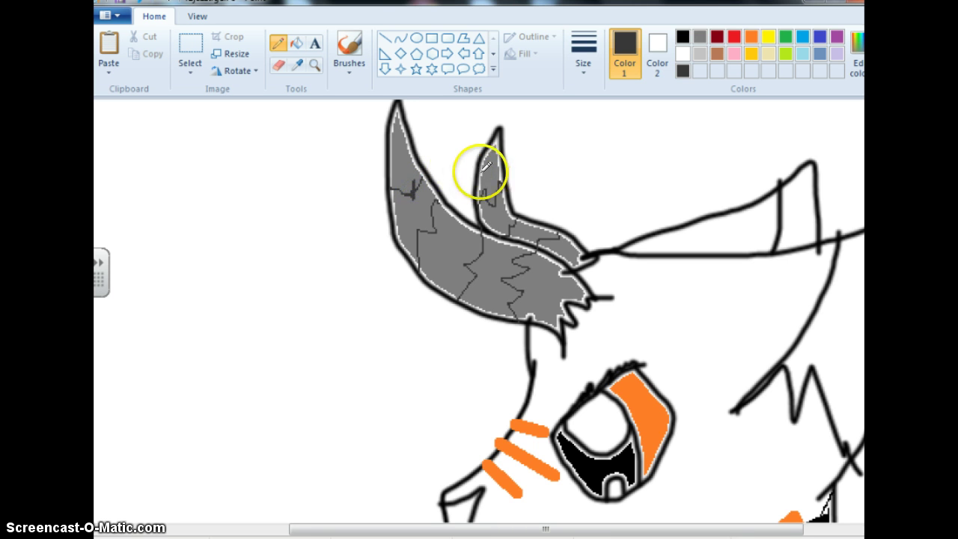
Fill alternating bands on both horns with dark gray, covering the near horn's tip, middle and base and the far horn's middle and base
{"action": "left_click", "coordinate": [298, 45]}
{"action": "left_click", "coordinate": [396, 175]}
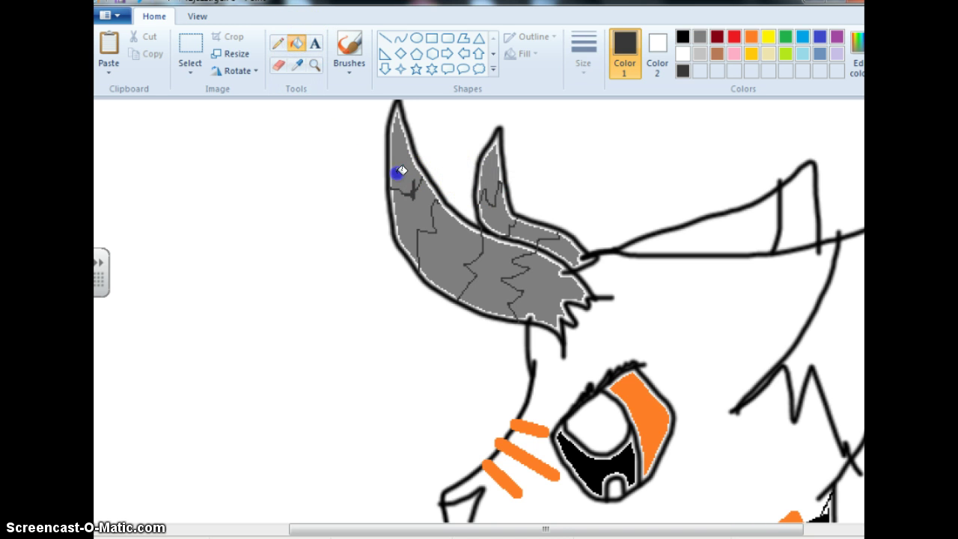
{"action": "left_click", "coordinate": [452, 276]}
{"action": "left_click", "coordinate": [534, 281]}
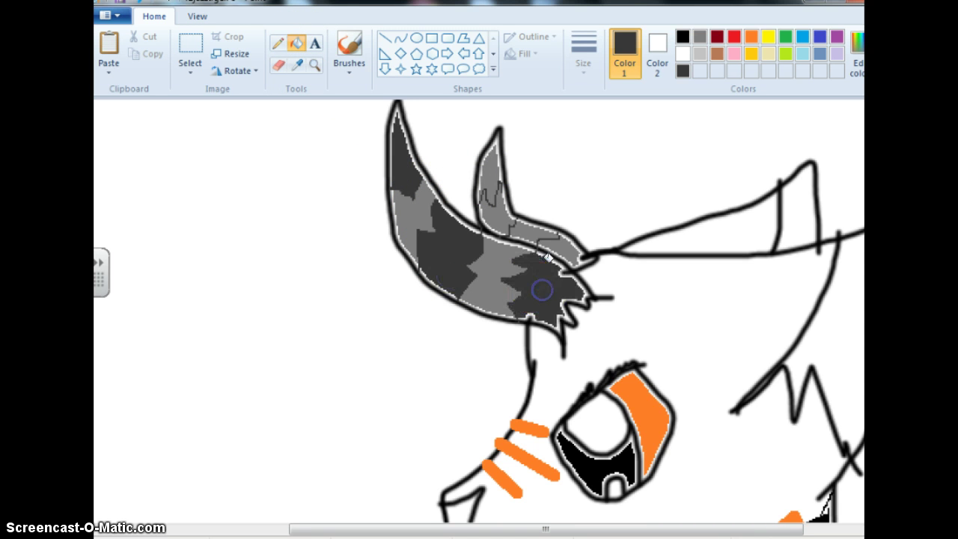
{"action": "left_click", "coordinate": [560, 246]}
{"action": "left_click", "coordinate": [494, 209]}
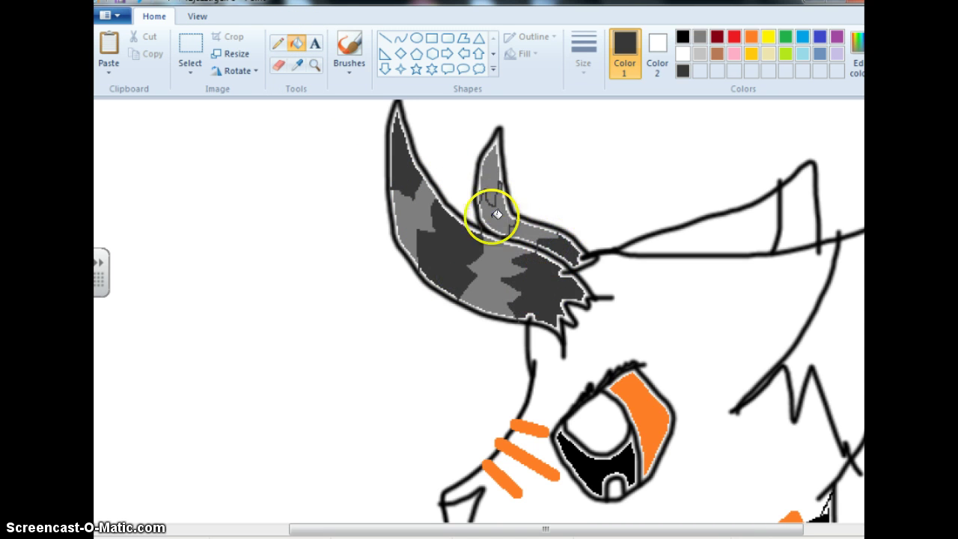
{"action": "left_click", "coordinate": [495, 170]}
{"action": "left_click", "coordinate": [487, 196]}
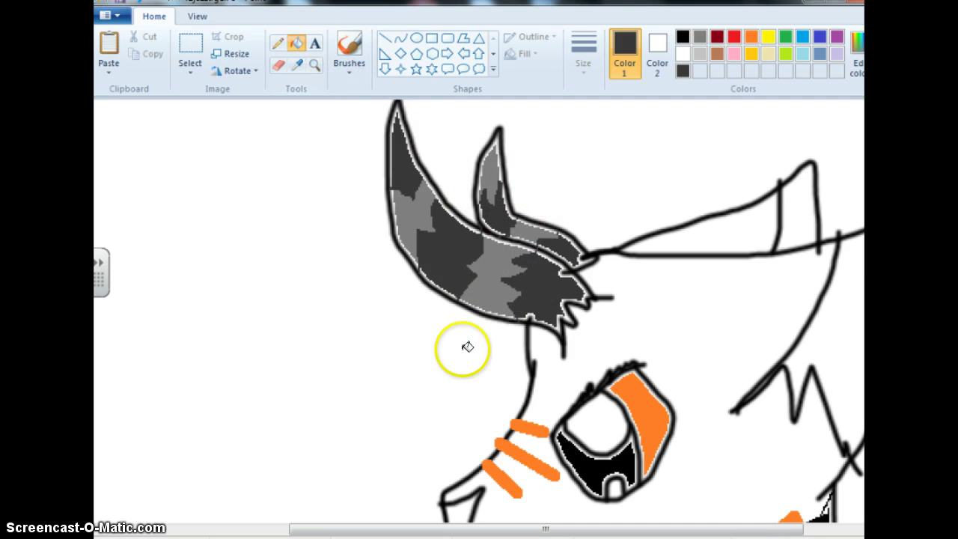
{"action": "key", "text": "ctrl+Page_Down"}
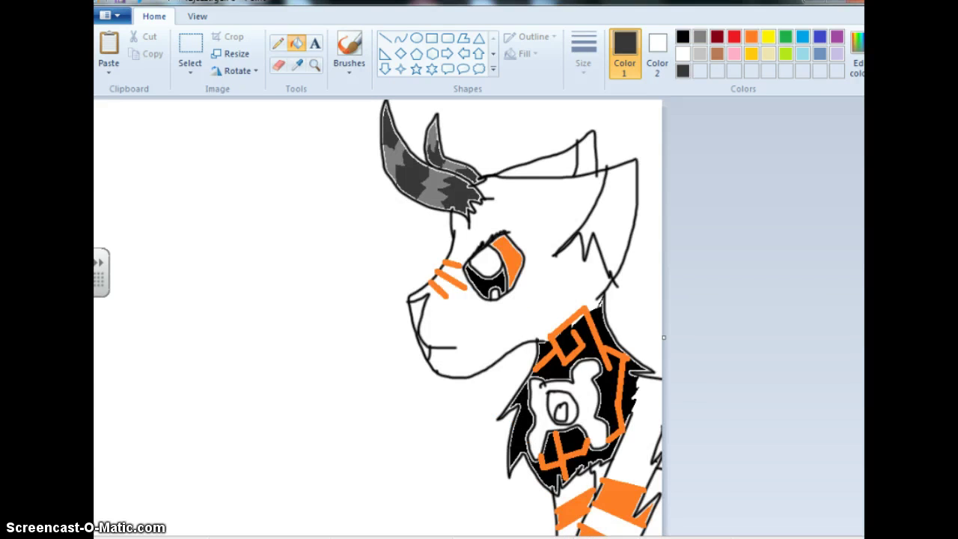
Switch to YouTube, search for "owl city when can i see you again" and open the official video, pausing it
{"action": "key", "text": "alt+Tab"}
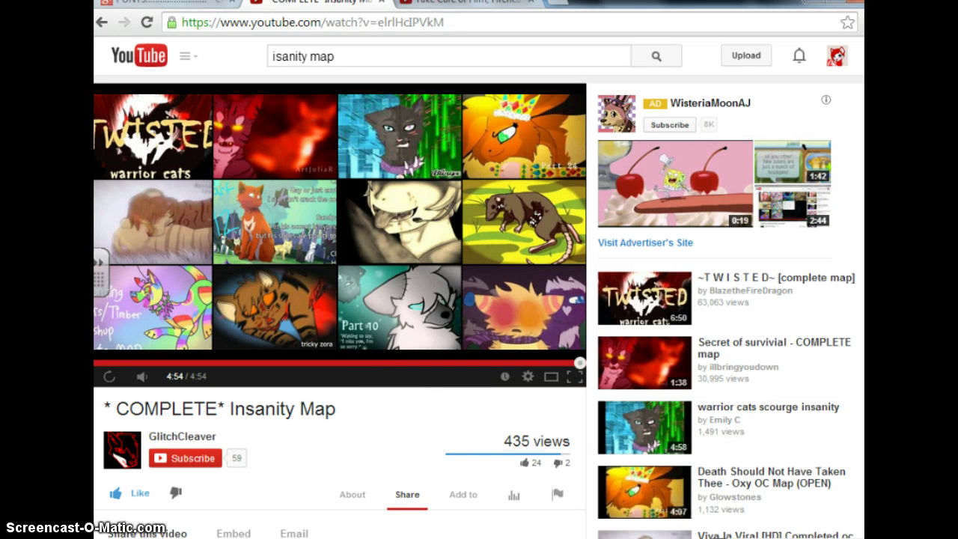
{"action": "mouse_move", "coordinate": [399, 537]}
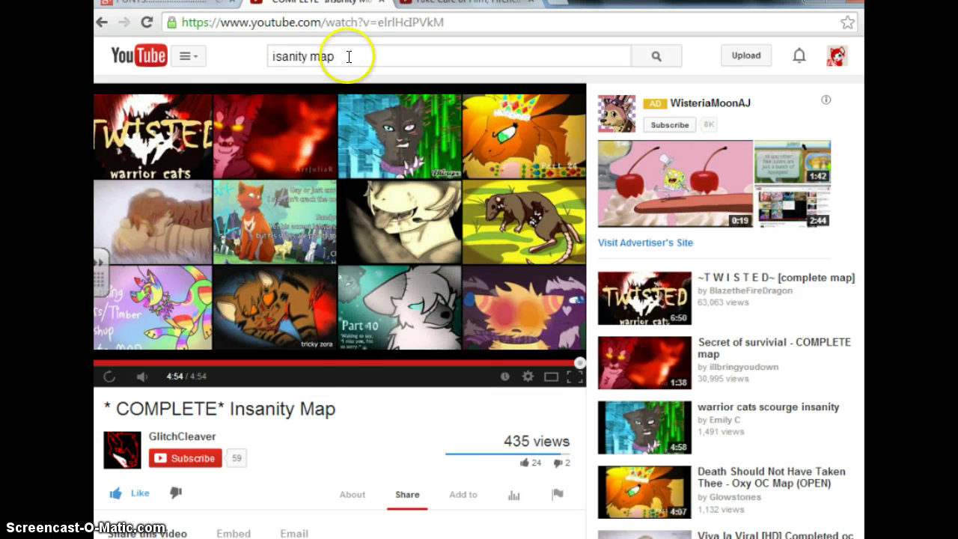
{"action": "left_click_drag", "start_coordinate": [347, 56], "coordinate": [188, 87]}
{"action": "key", "text": "BackSpace"}
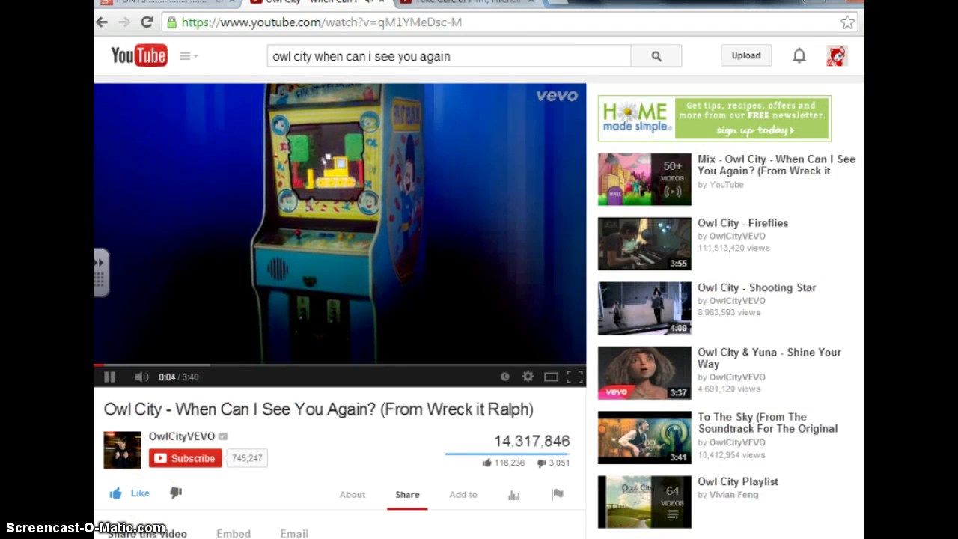
{"action": "left_click", "coordinate": [322, 211]}
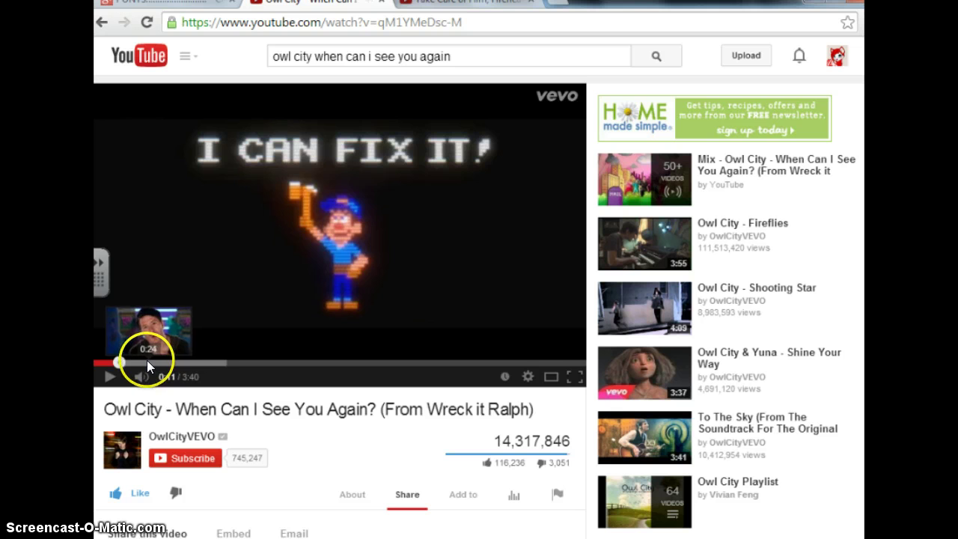
Repeat the Owl City search, open the "When Can I See You Again Lyrics" video and like it
{"action": "left_click", "coordinate": [465, 57]}
{"action": "key", "text": "Return"}
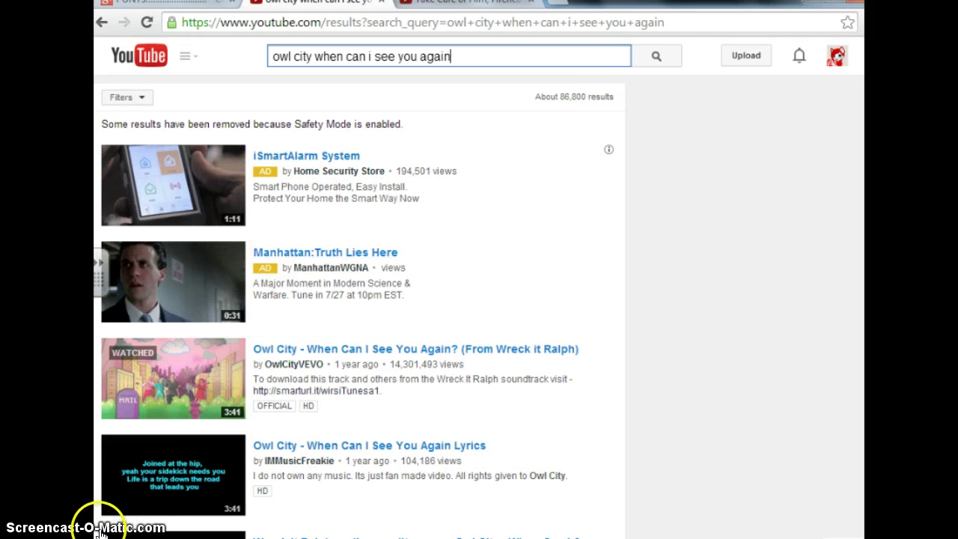
{"action": "left_click", "coordinate": [116, 502]}
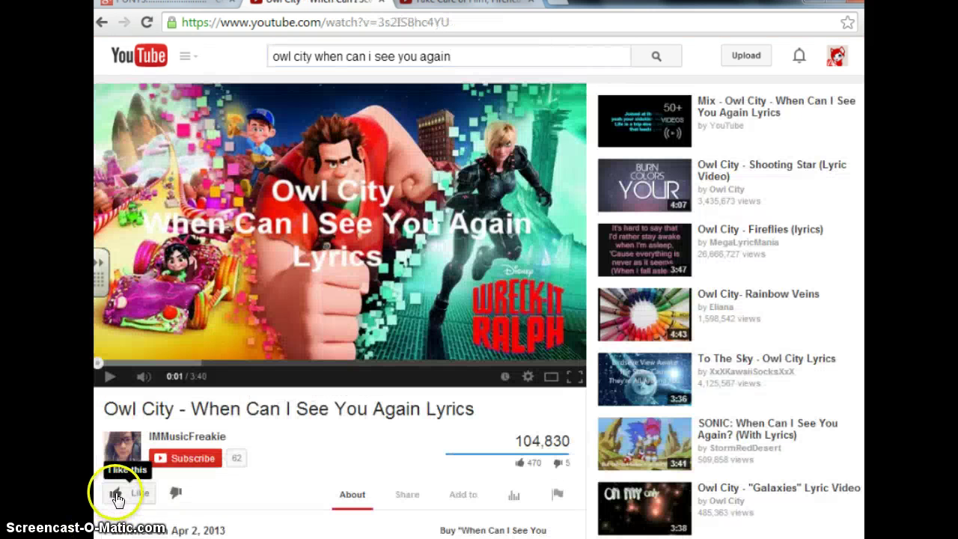
{"action": "left_click", "coordinate": [117, 499]}
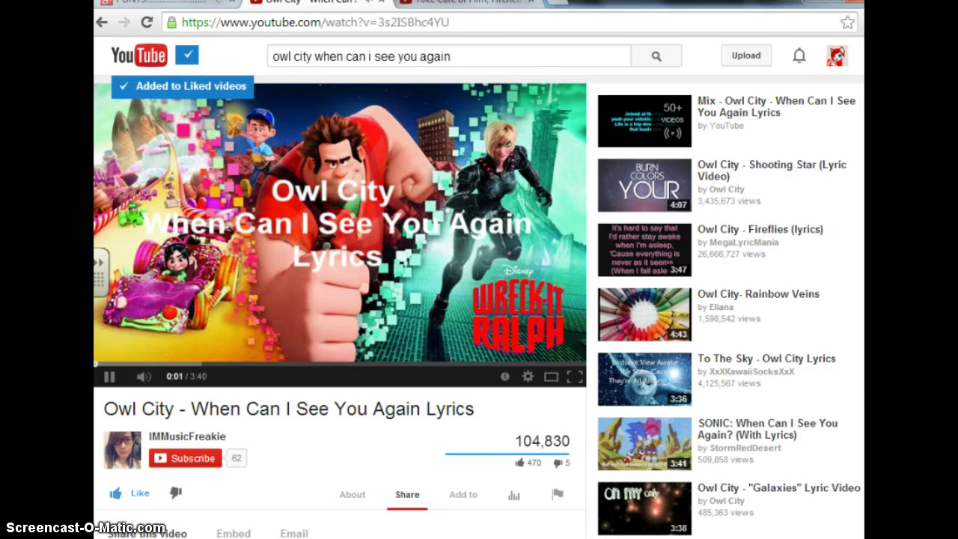
Switch to the Capturejazzy character reference in Windows Photo Viewer to examine its remaining colors
{"action": "left_click", "coordinate": [466, 538]}
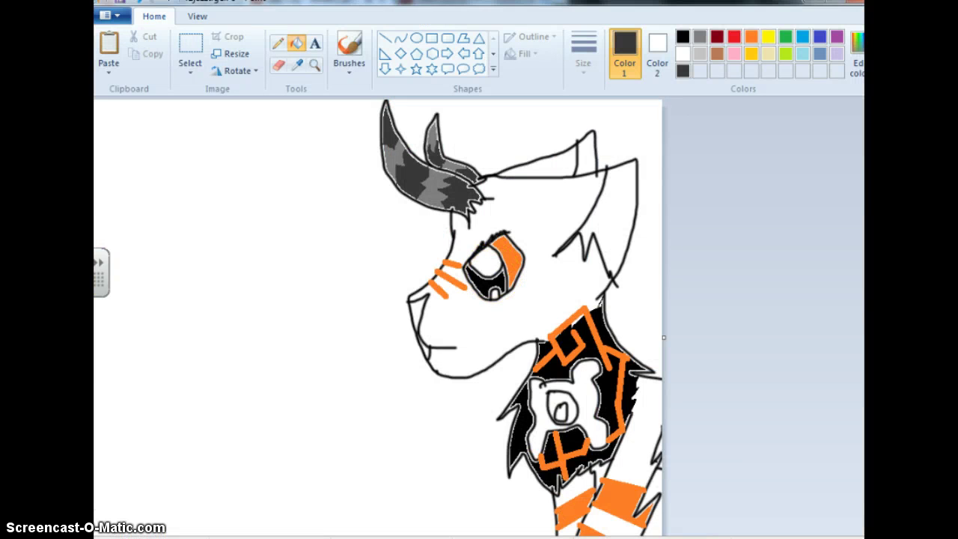
{"action": "mouse_move", "coordinate": [541, 515]}
{"action": "left_click", "coordinate": [577, 502]}
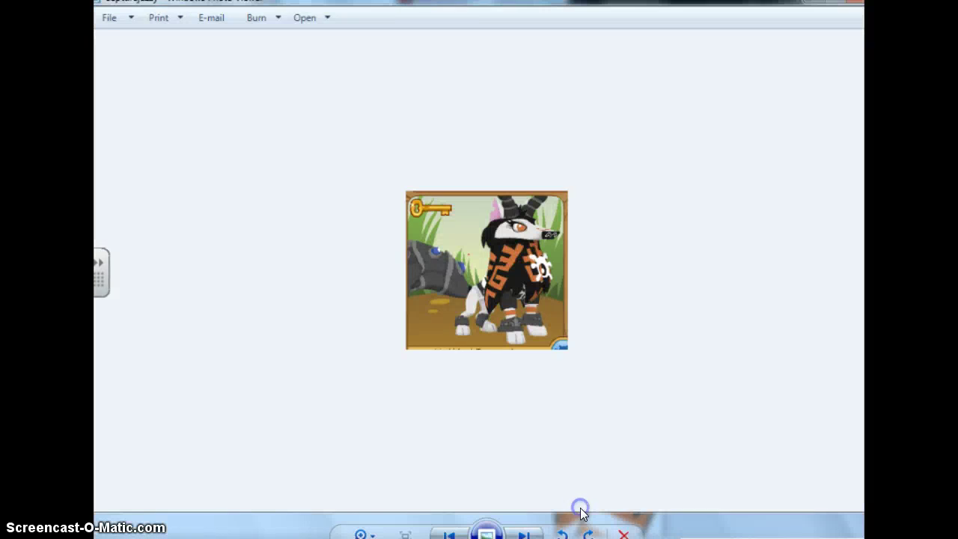
{"action": "mouse_move", "coordinate": [495, 538]}
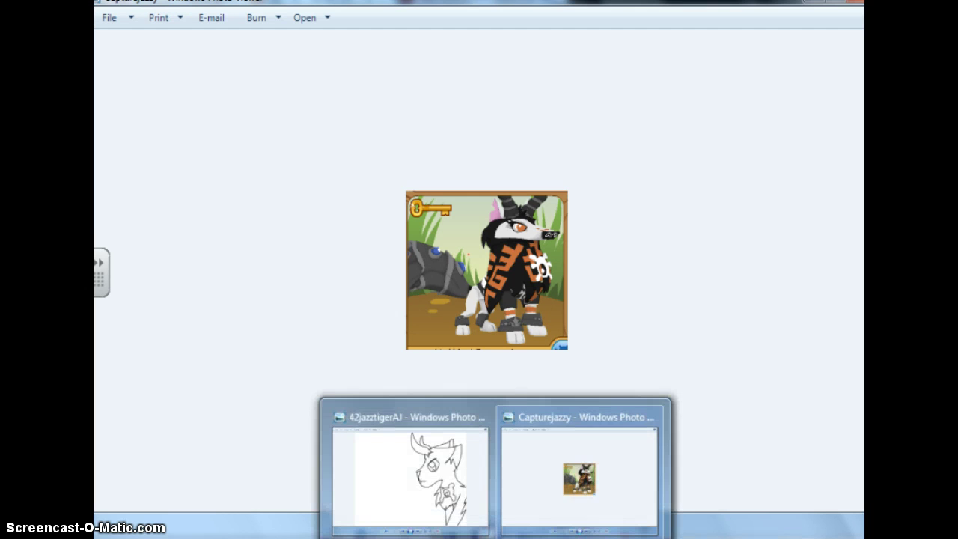
Return to the drawing in Paint and fill the animal's nose with pink
{"action": "left_click", "coordinate": [642, 538]}
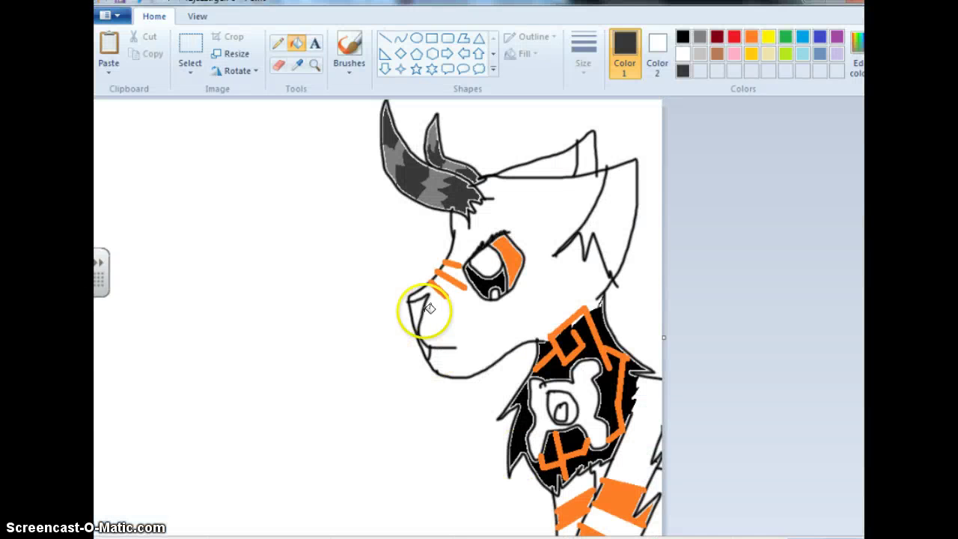
{"action": "left_click", "coordinate": [735, 54]}
{"action": "left_click", "coordinate": [416, 310]}
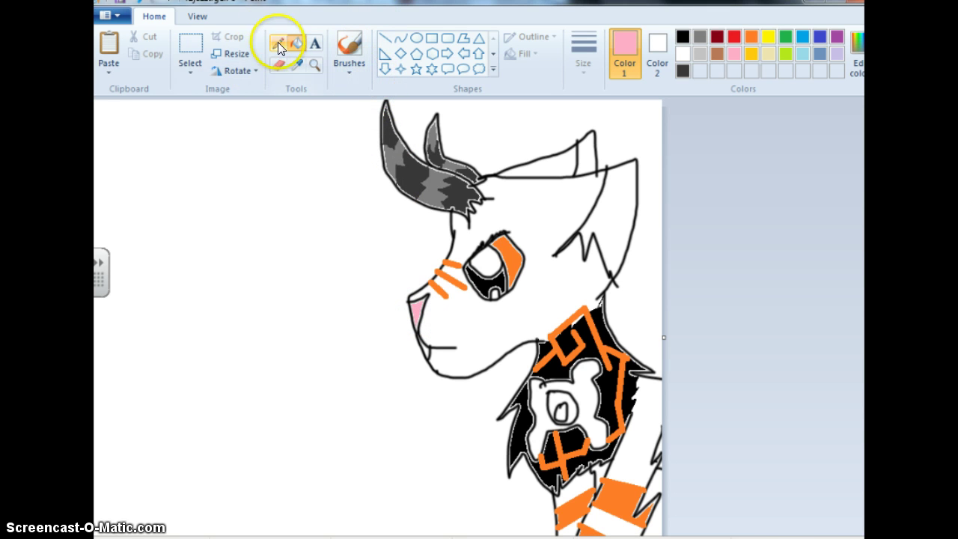
Fill the white background around the animal with black
{"action": "left_click", "coordinate": [683, 37]}
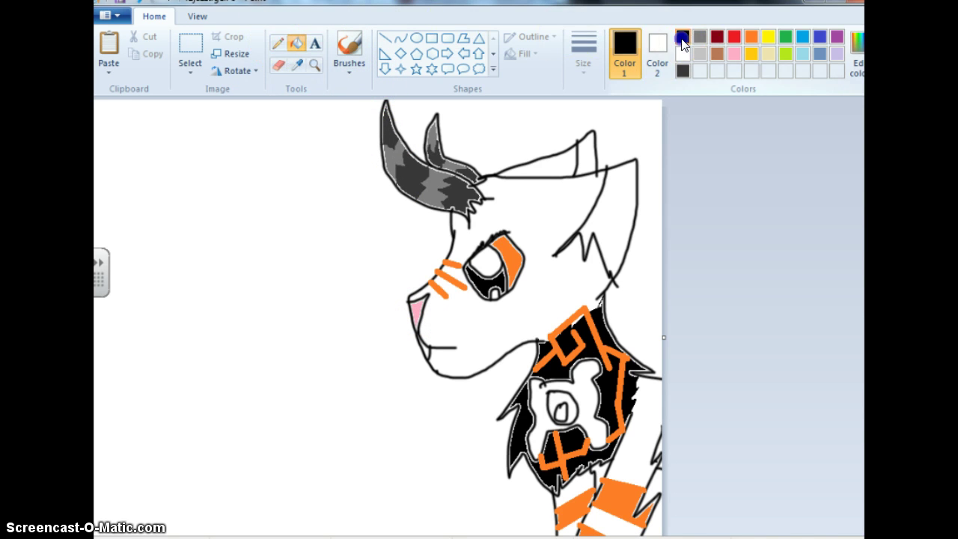
{"action": "left_click", "coordinate": [534, 105]}
{"action": "left_click", "coordinate": [303, 250]}
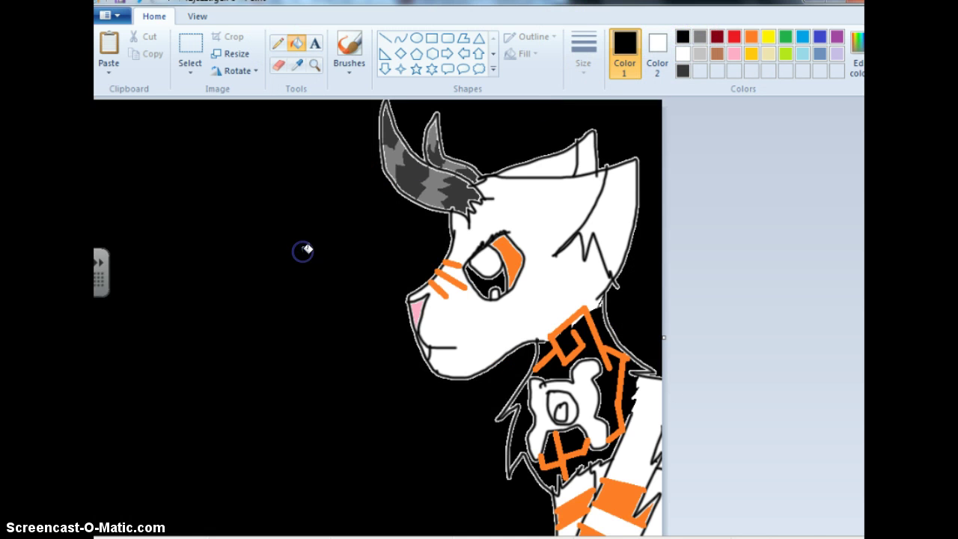
{"action": "left_click", "coordinate": [313, 323]}
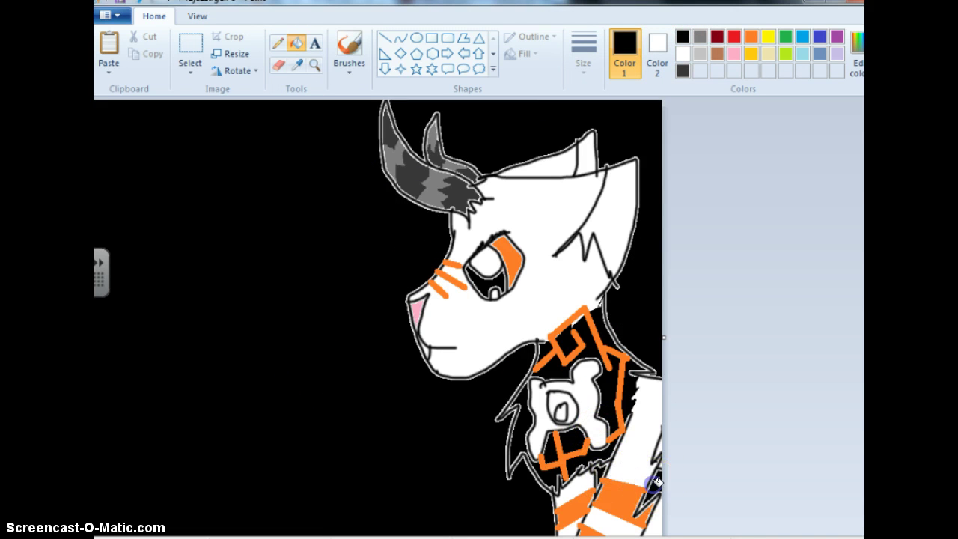
{"action": "left_click", "coordinate": [563, 318]}
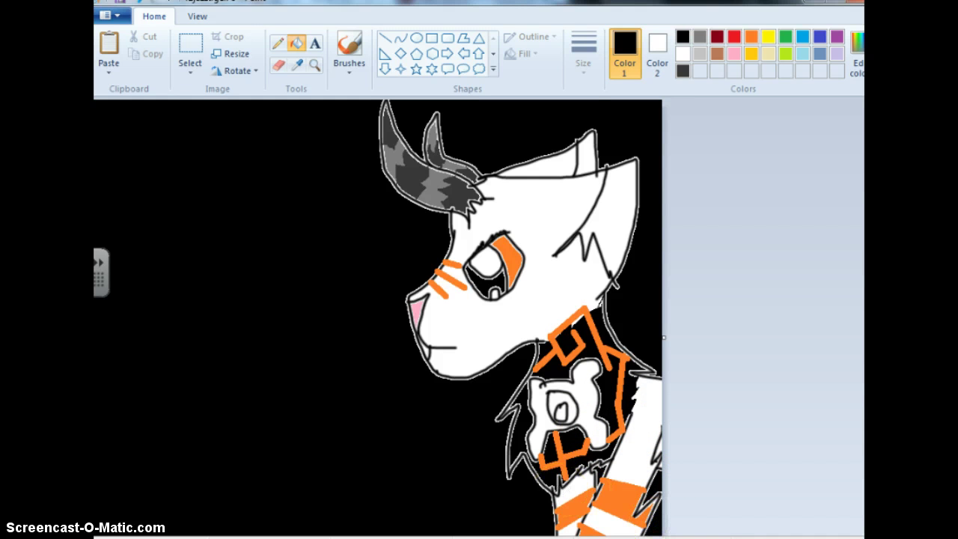
Switch to the "When Can I See You Again Lyrics" video on YouTube, pause and resume it, and return to the drawing
{"action": "left_click", "coordinate": [355, 538]}
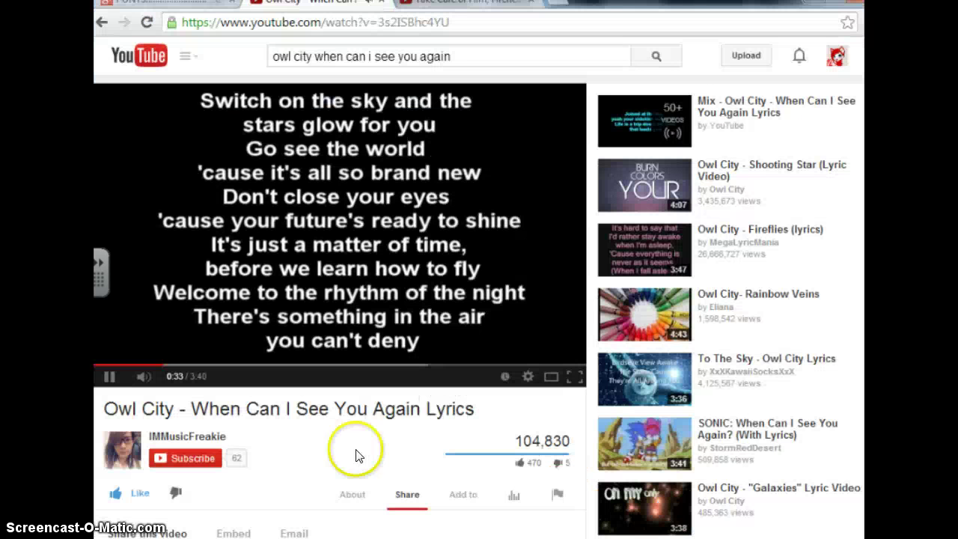
{"action": "left_click", "coordinate": [360, 210]}
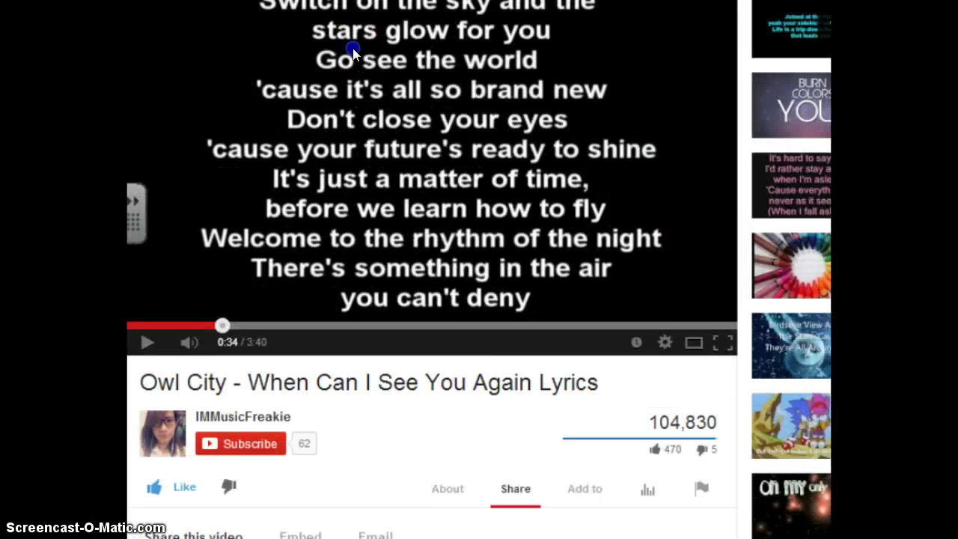
{"action": "left_click", "coordinate": [328, 203]}
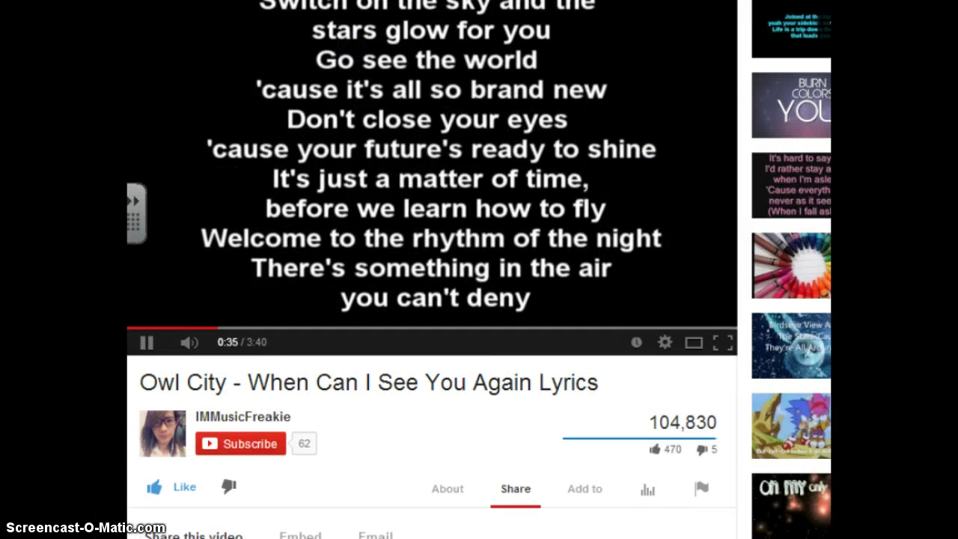
{"action": "key", "text": "alt+Tab"}
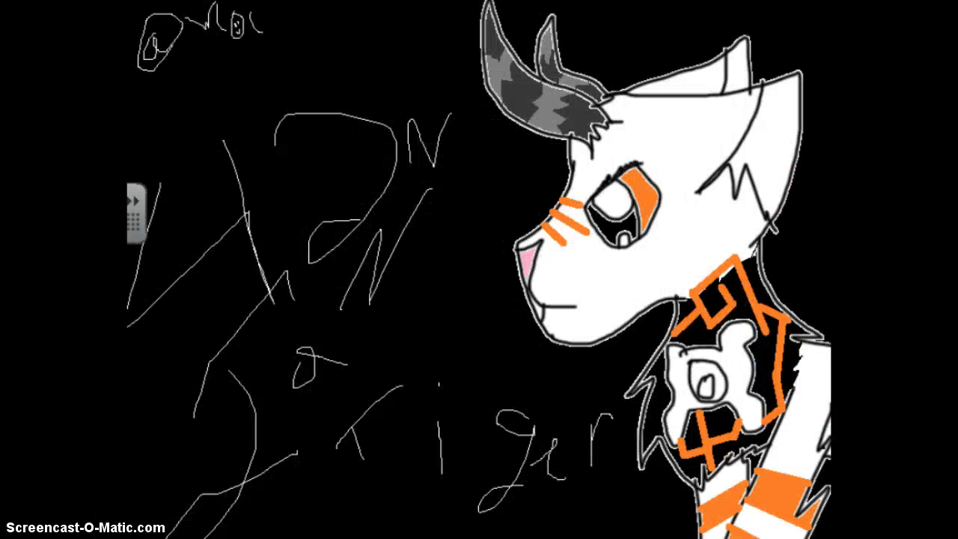